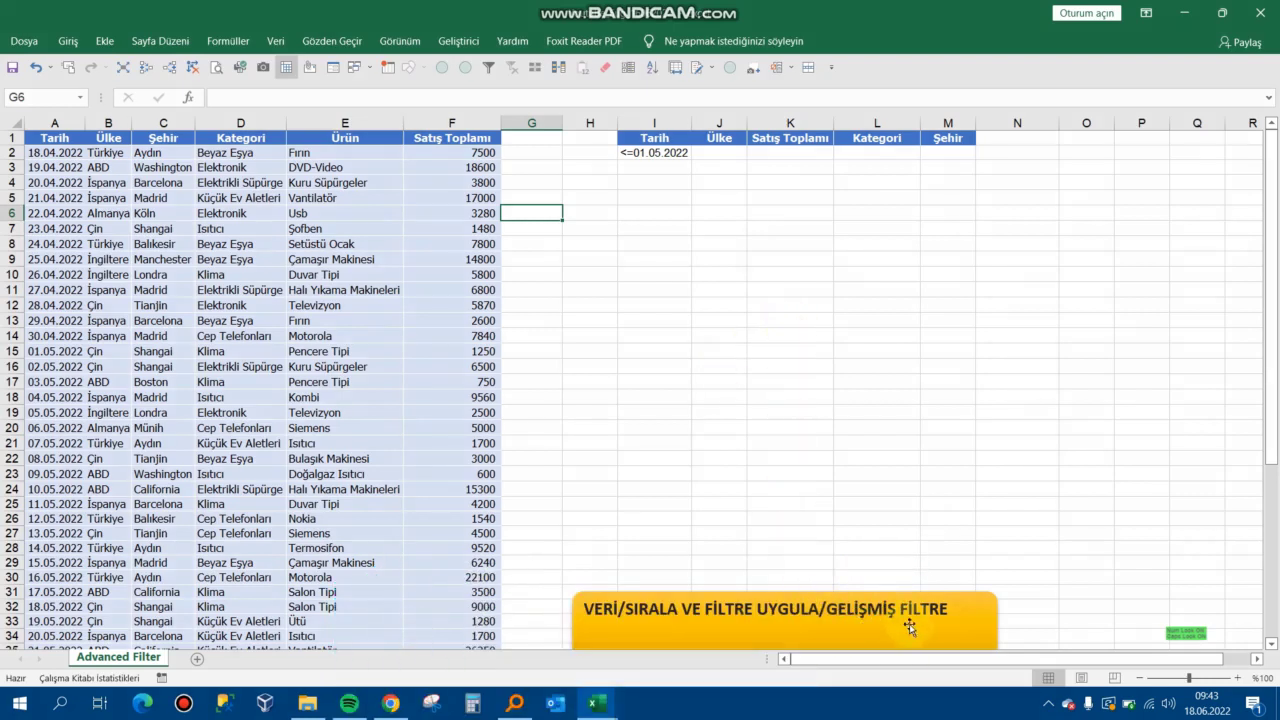
# Look at the Advanced Filter dialog from the Data tab and close it without filtering.
pyautogui.click(270, 42)
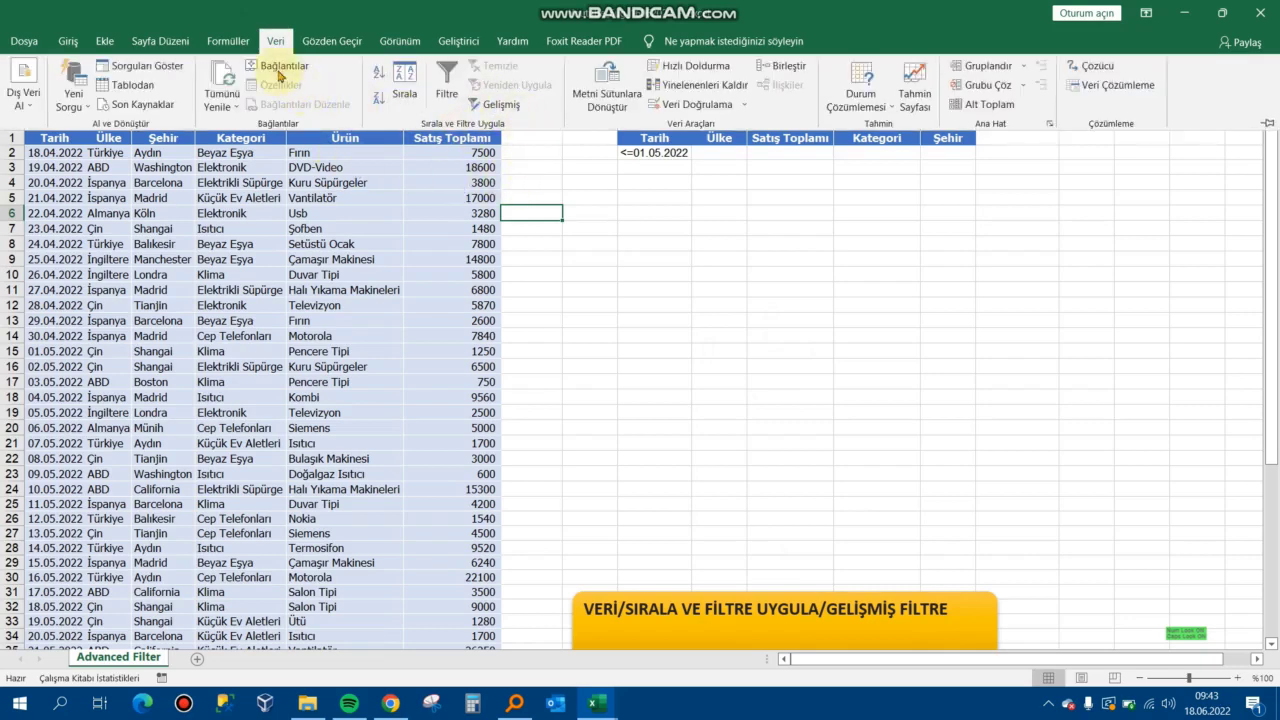
pyautogui.click(501, 105)
pyautogui.press('Escape')
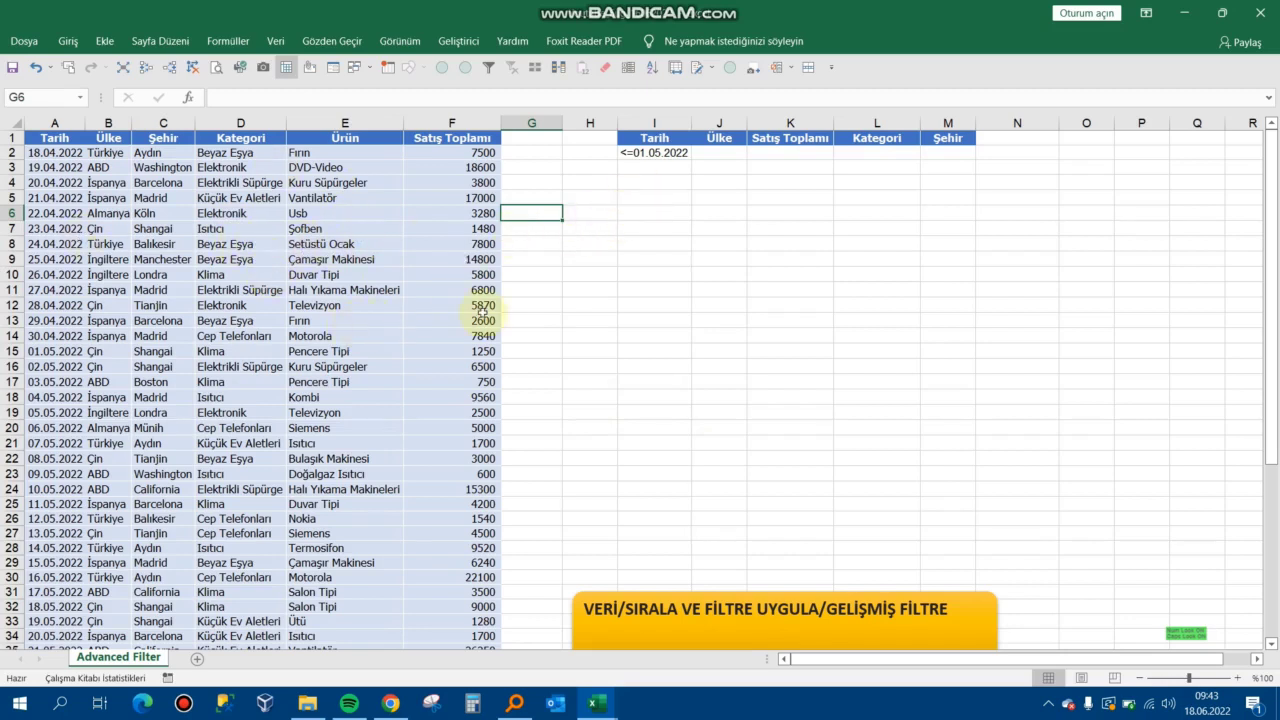
# Clear the empty output area below the criteria block.
pyautogui.click(215, 274)
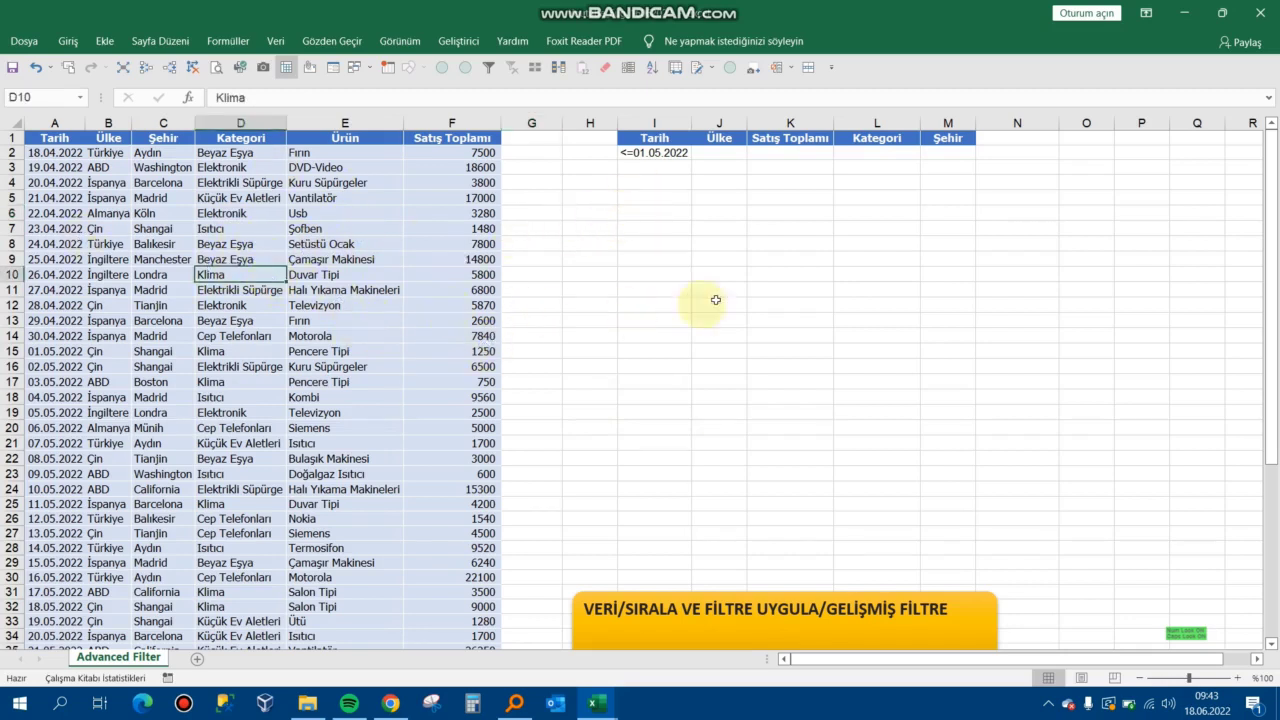
pyautogui.click(655, 232)
pyautogui.moveTo(655, 235); pyautogui.dragTo(1008, 357)
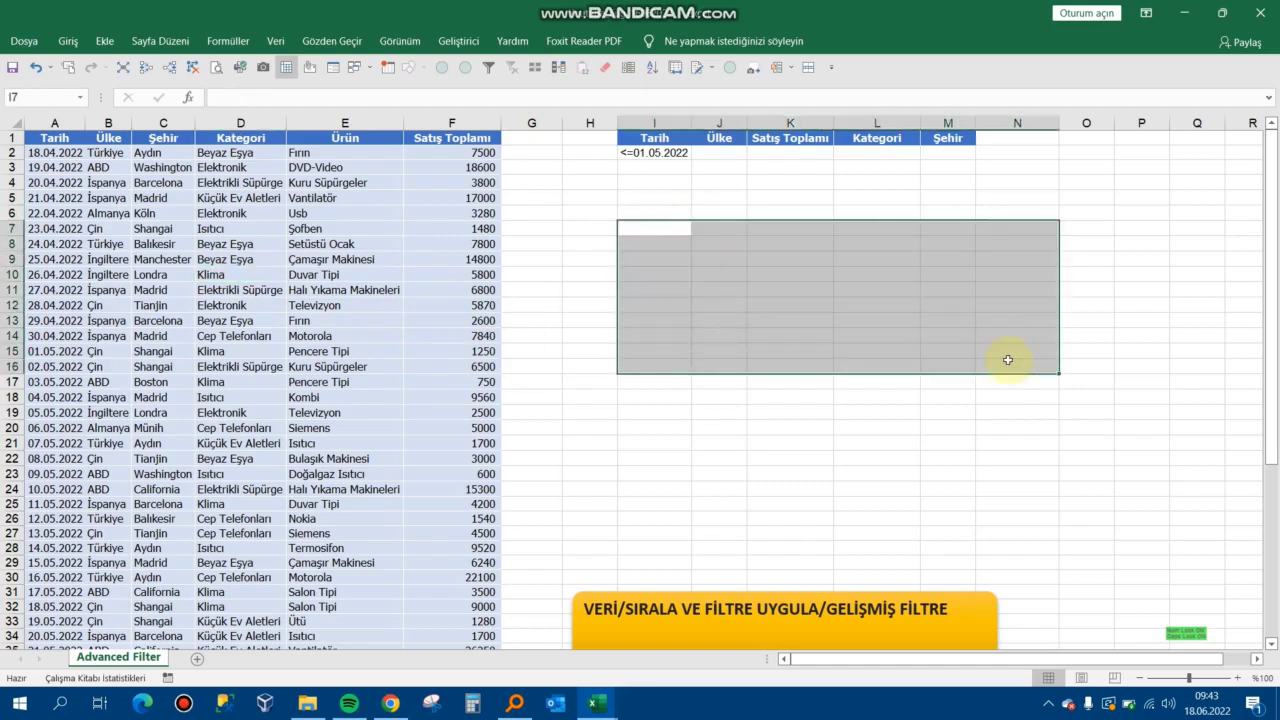
pyautogui.click(808, 423)
pyautogui.moveTo(677, 245); pyautogui.dragTo(1007, 349)
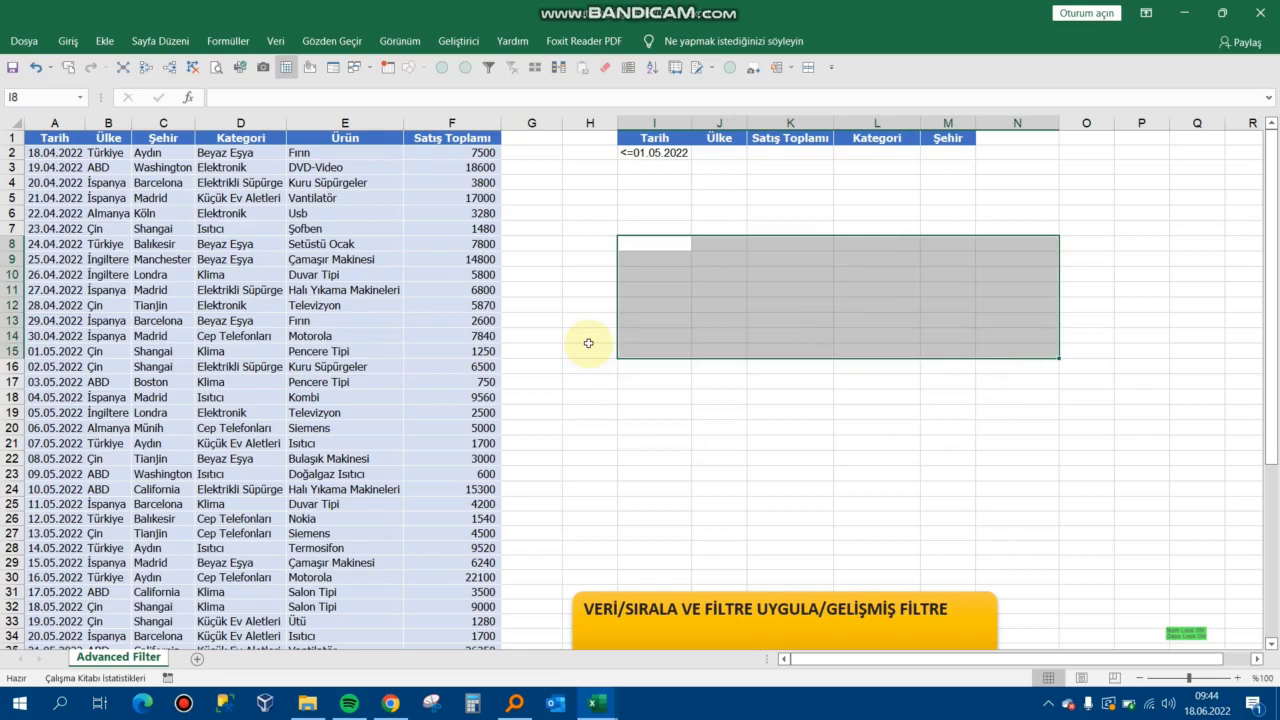
pyautogui.click(588, 244)
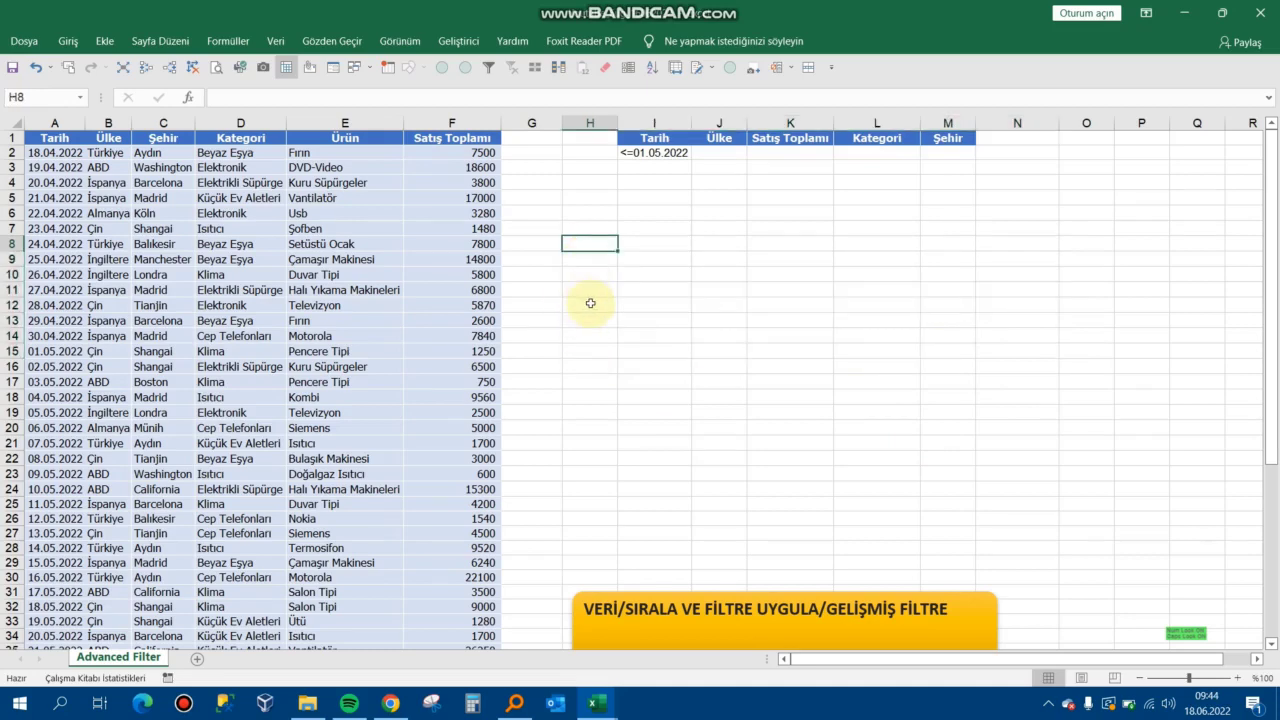
pyautogui.scroll(-5, 611, 357)
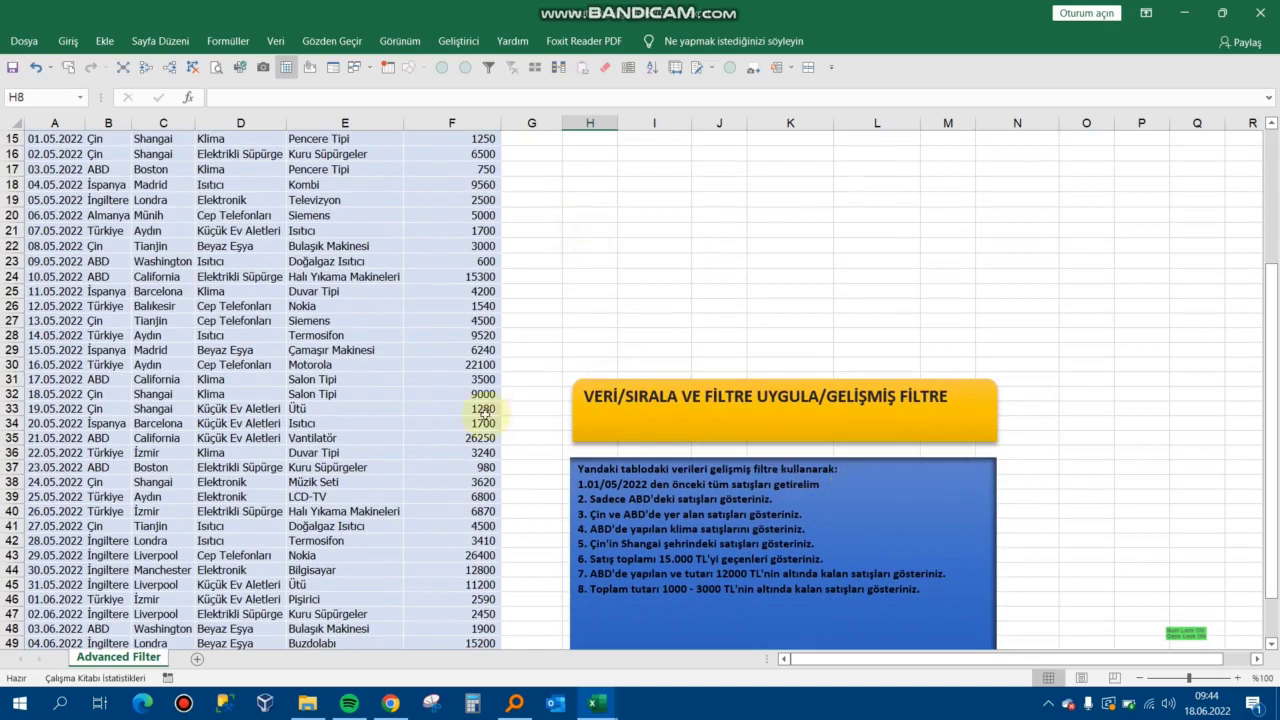
pyautogui.scroll(5, 486, 410)
pyautogui.scroll(-5, 484, 383)
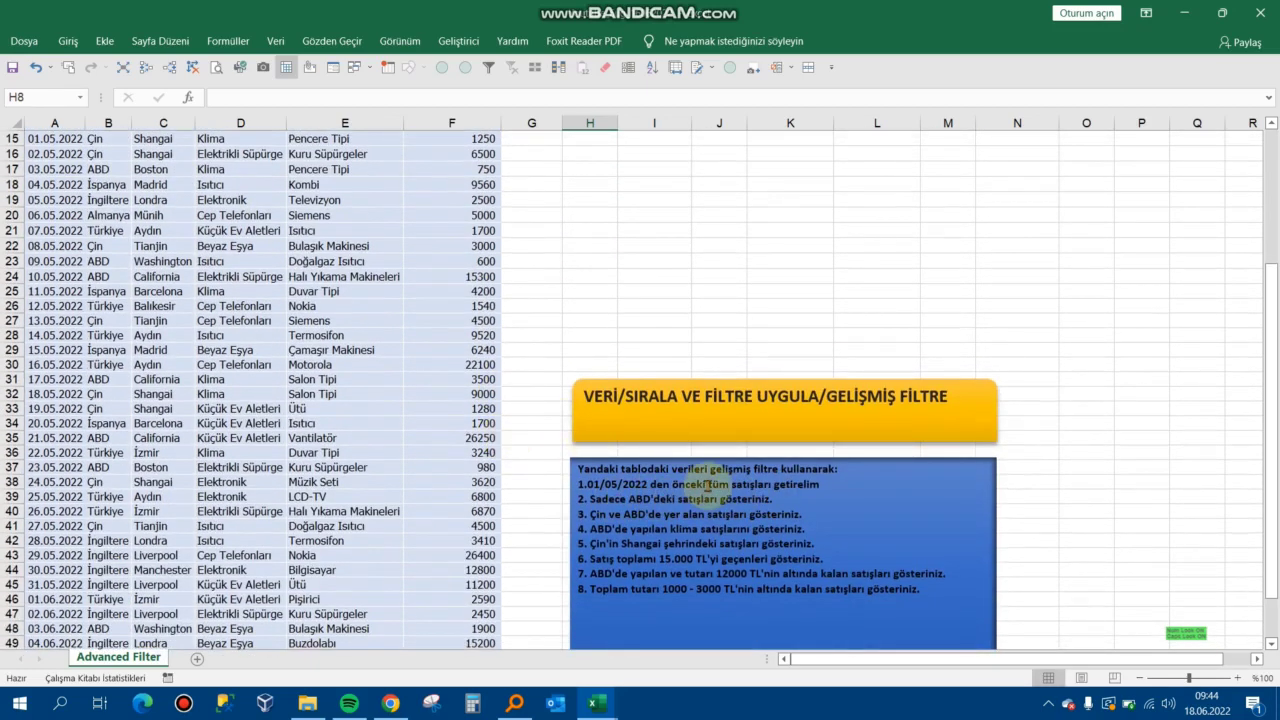
pyautogui.scroll(4, 607, 522)
pyautogui.scroll(1, 600, 510)
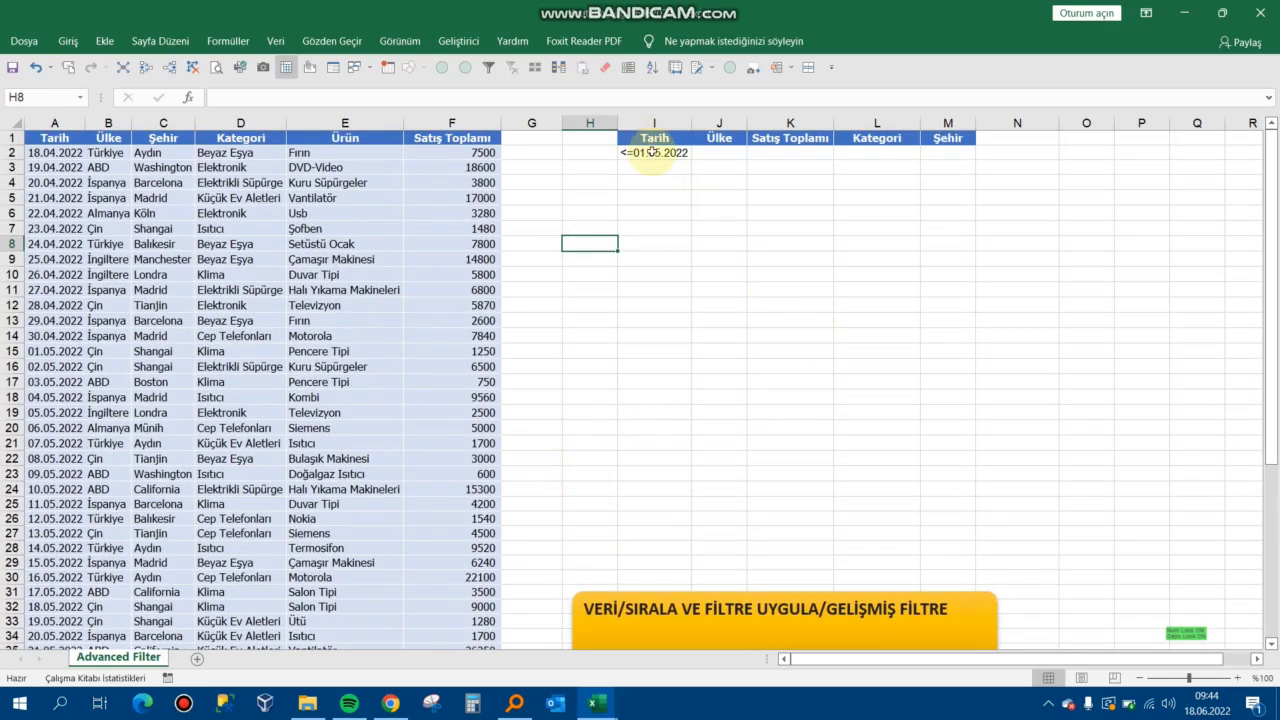
# Compare the sales table header row with the criteria headers from Tarih to Şehir.
pyautogui.click(240, 289)
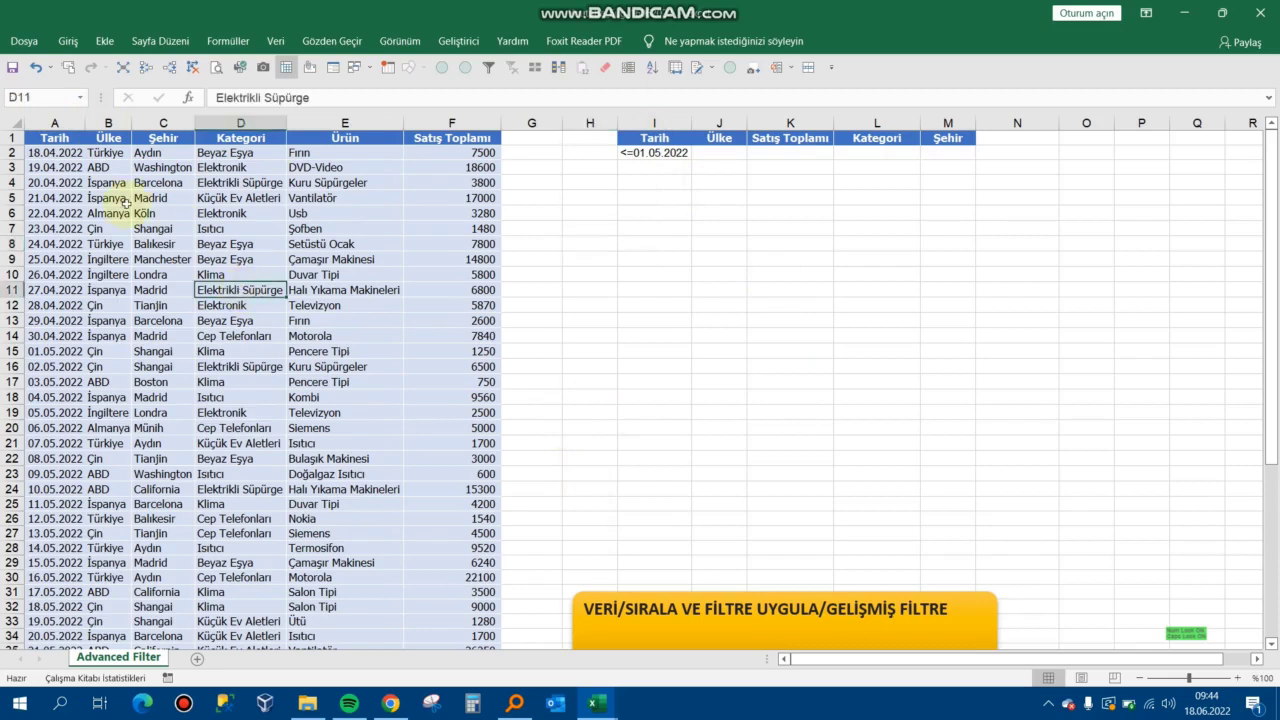
pyautogui.moveTo(55, 140)
pyautogui.mouseDown()
pyautogui.moveTo(451, 158)
pyautogui.moveTo(460, 140)
pyautogui.mouseUp()
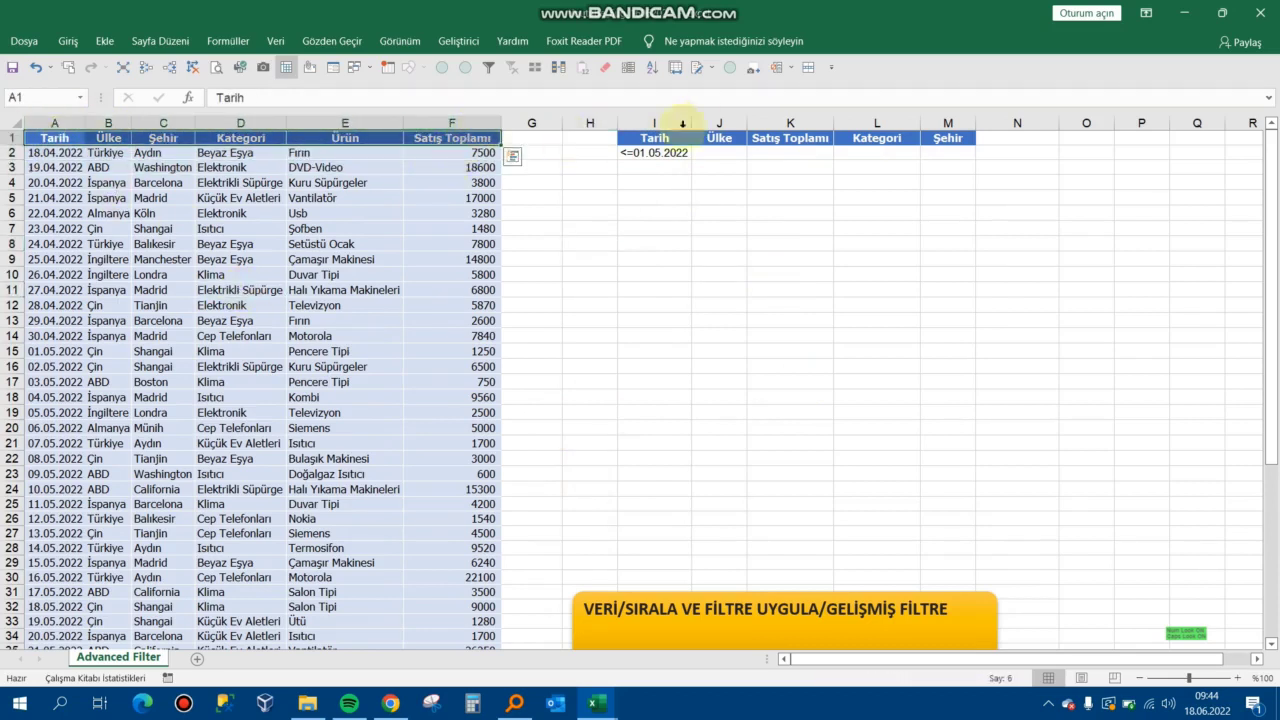
pyautogui.moveTo(655, 140); pyautogui.dragTo(725, 140)
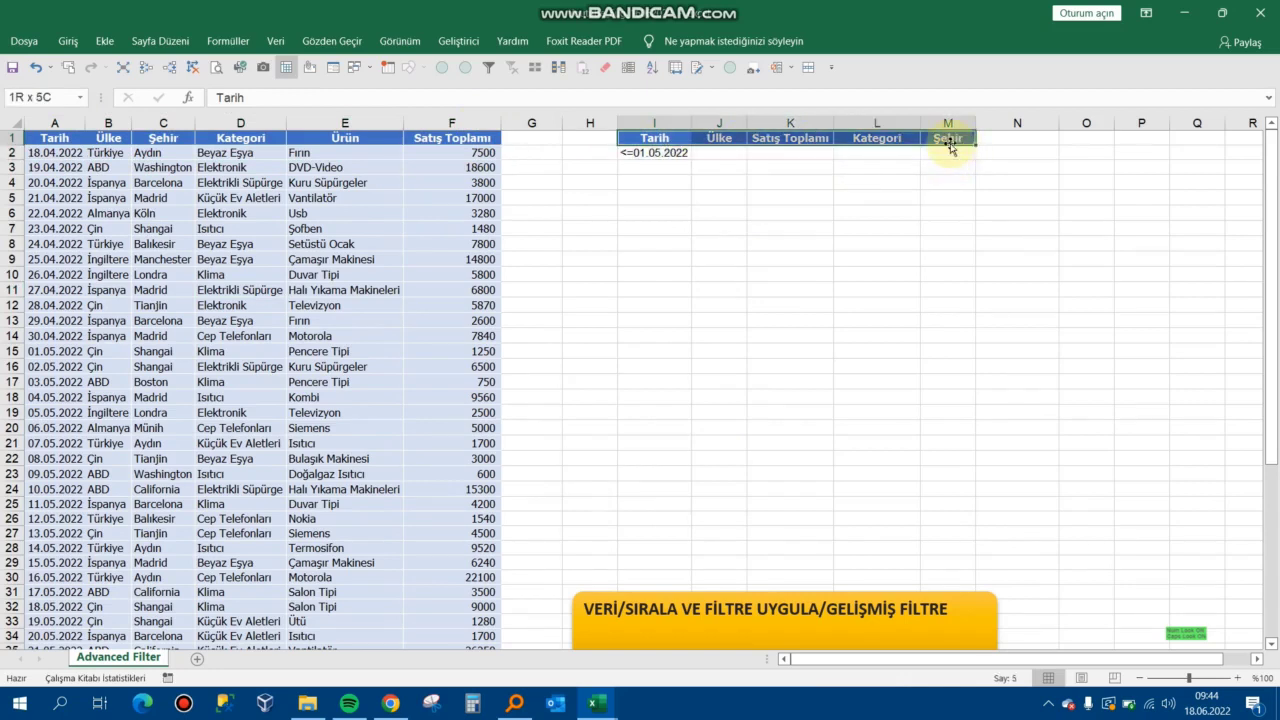
pyautogui.moveTo(851, 155); pyautogui.dragTo(950, 142)
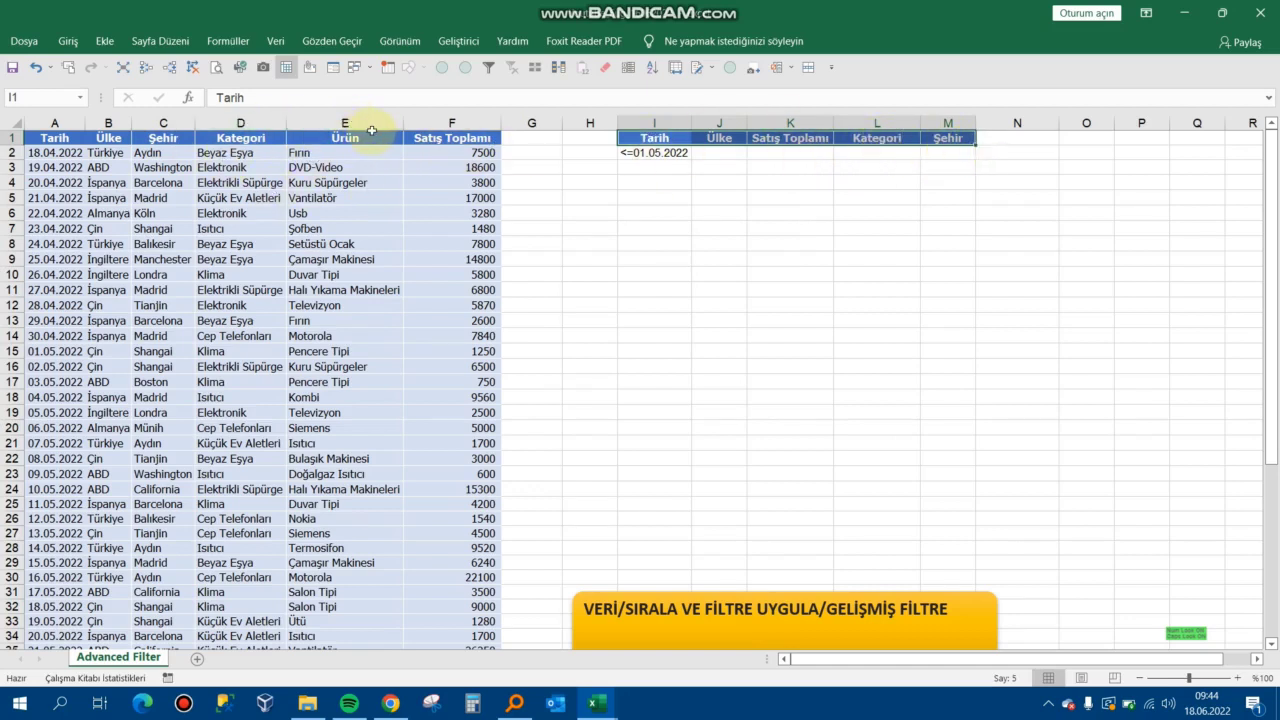
pyautogui.click(892, 180)
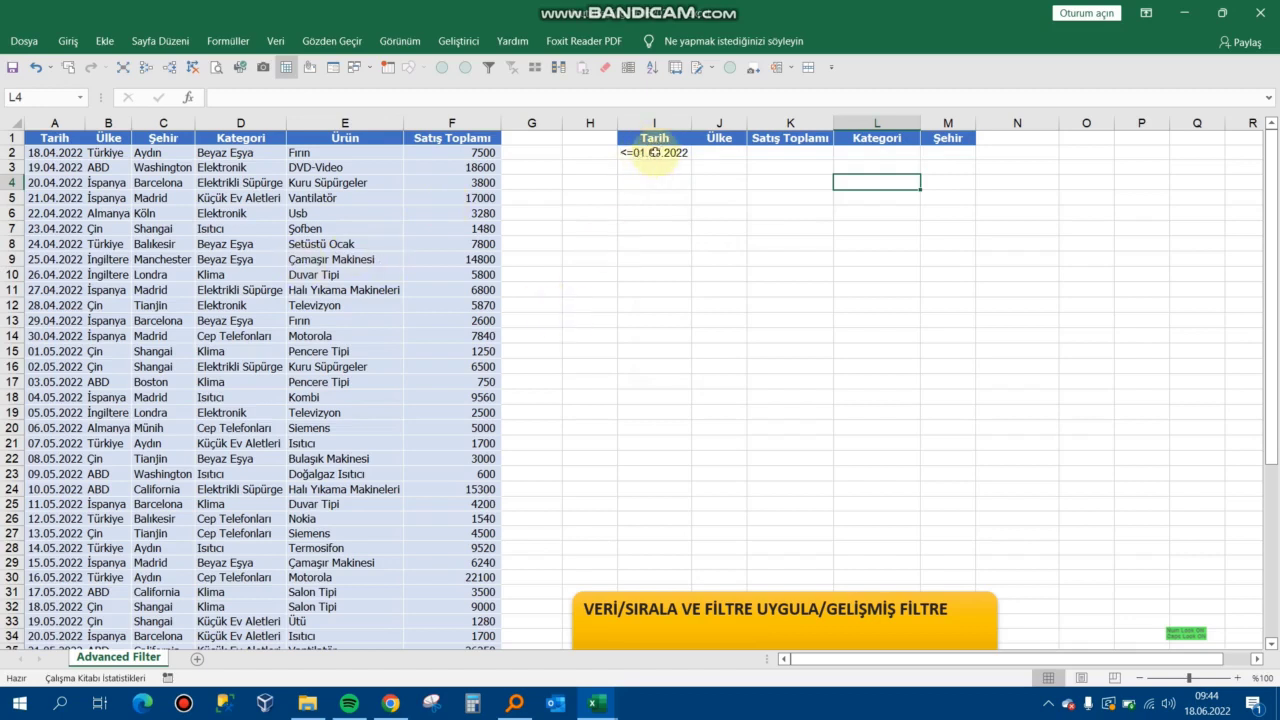
# Re-enter the <=01.05.2022 date criterion in I2 and check the criteria block I1:L2.
pyautogui.click(654, 152)
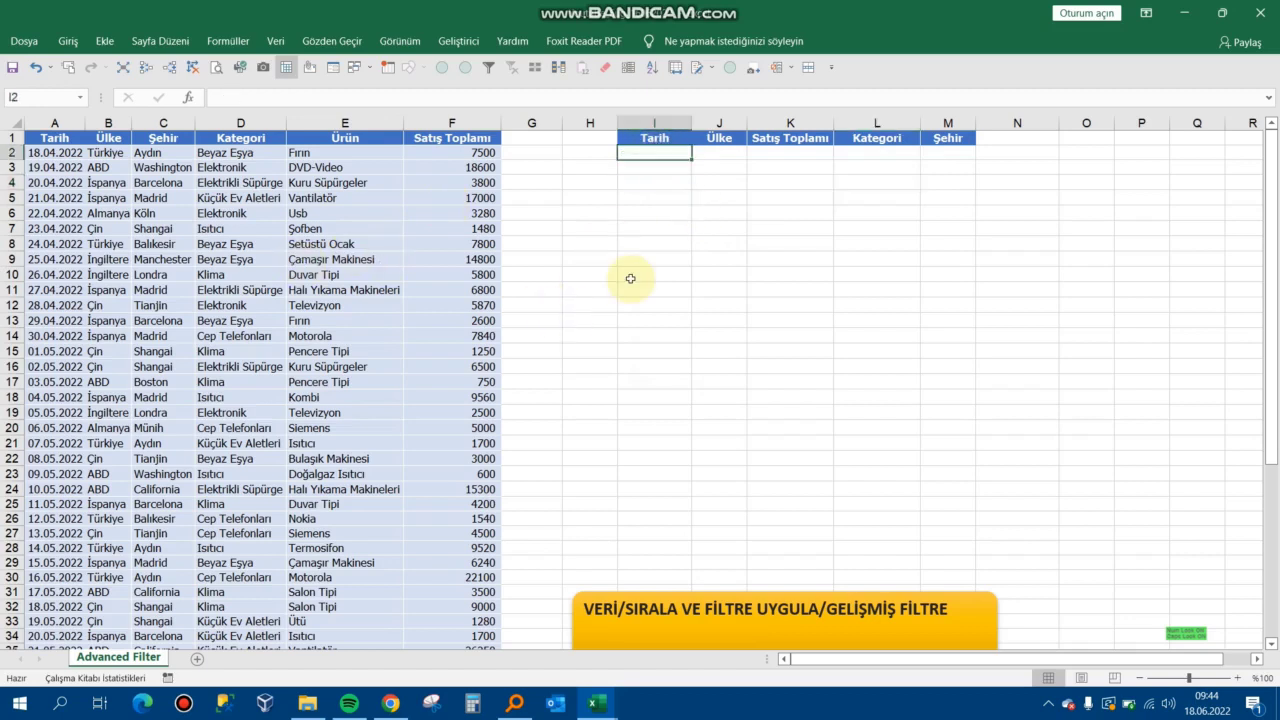
pyautogui.write('<=01.05.2022')
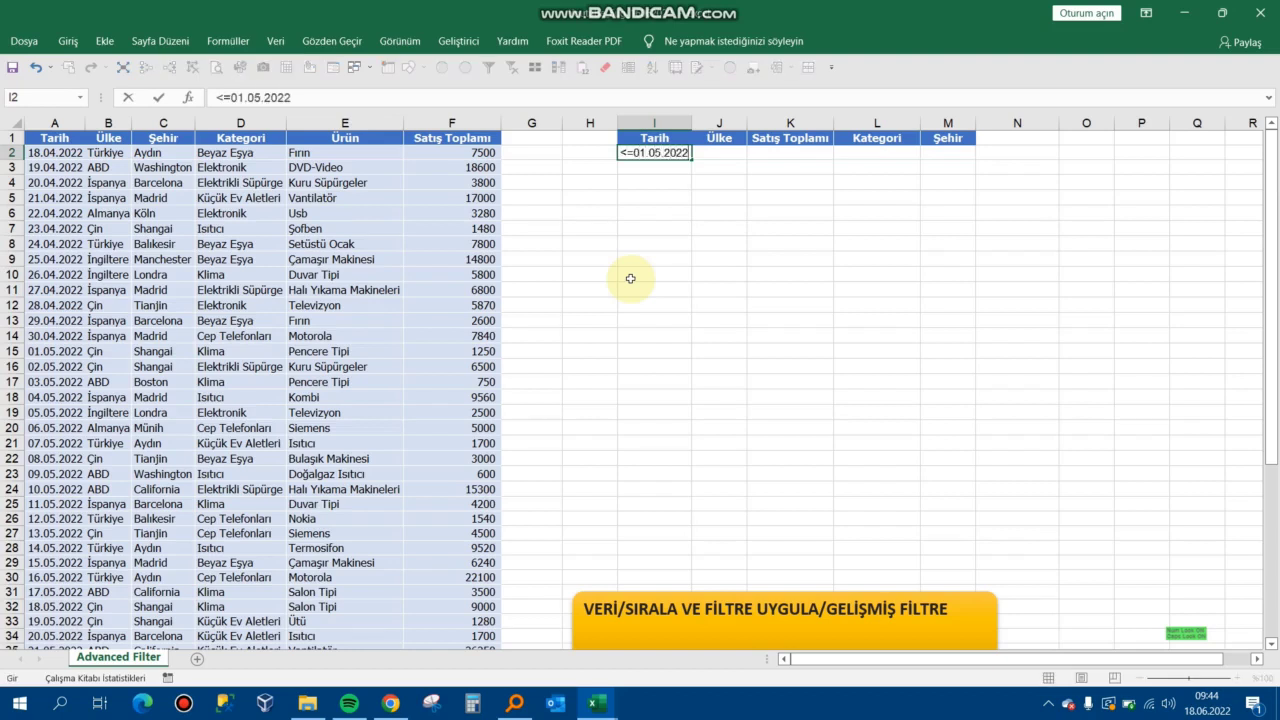
pyautogui.press('Up')
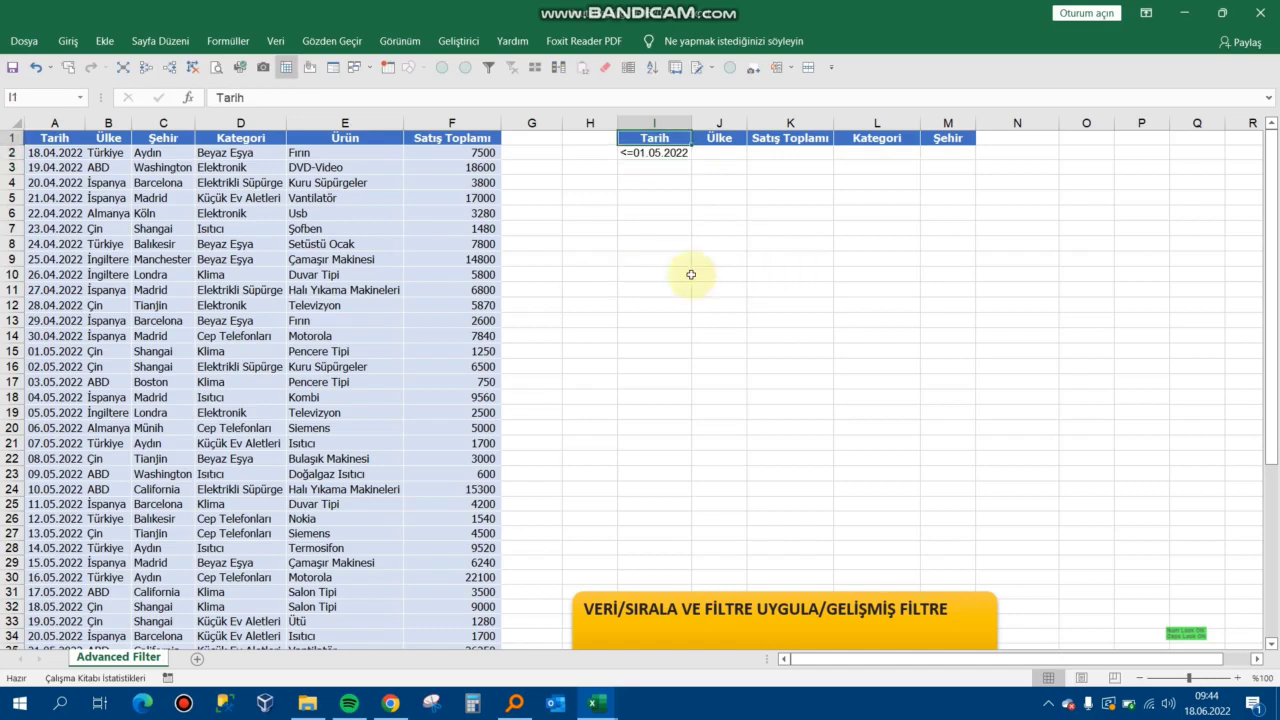
pyautogui.click(668, 257)
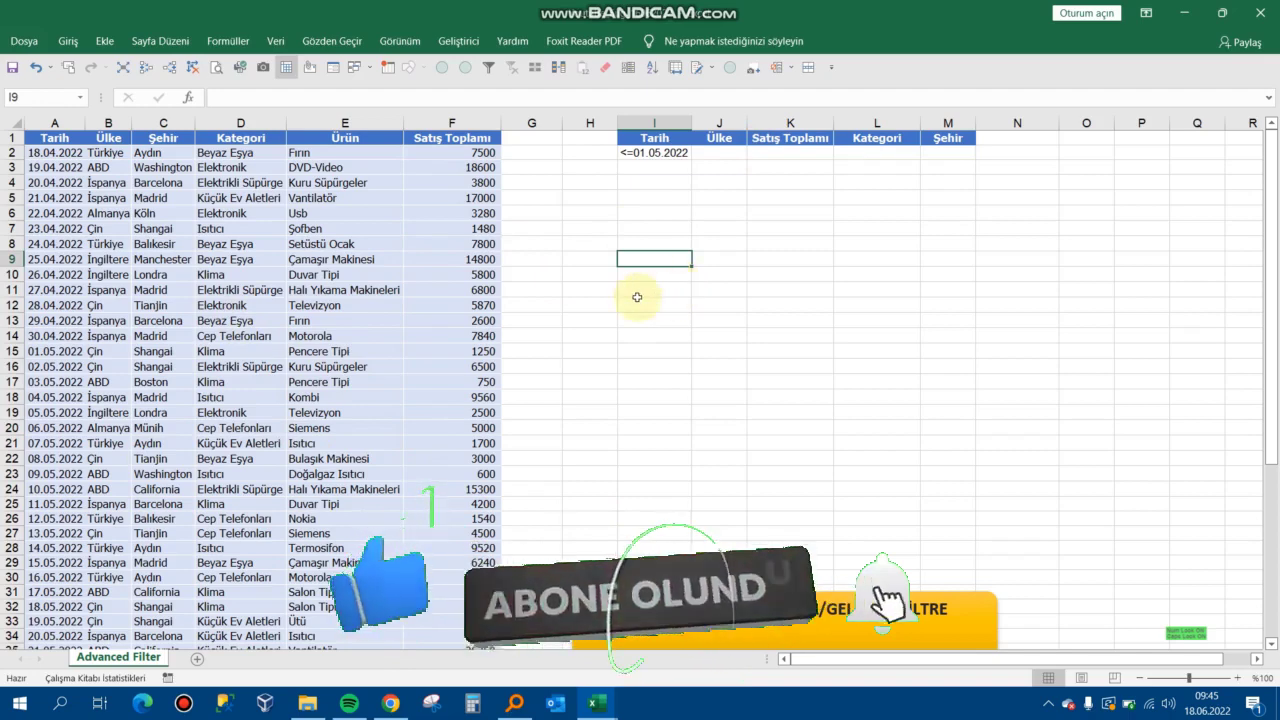
pyautogui.moveTo(654, 137); pyautogui.dragTo(930, 151)
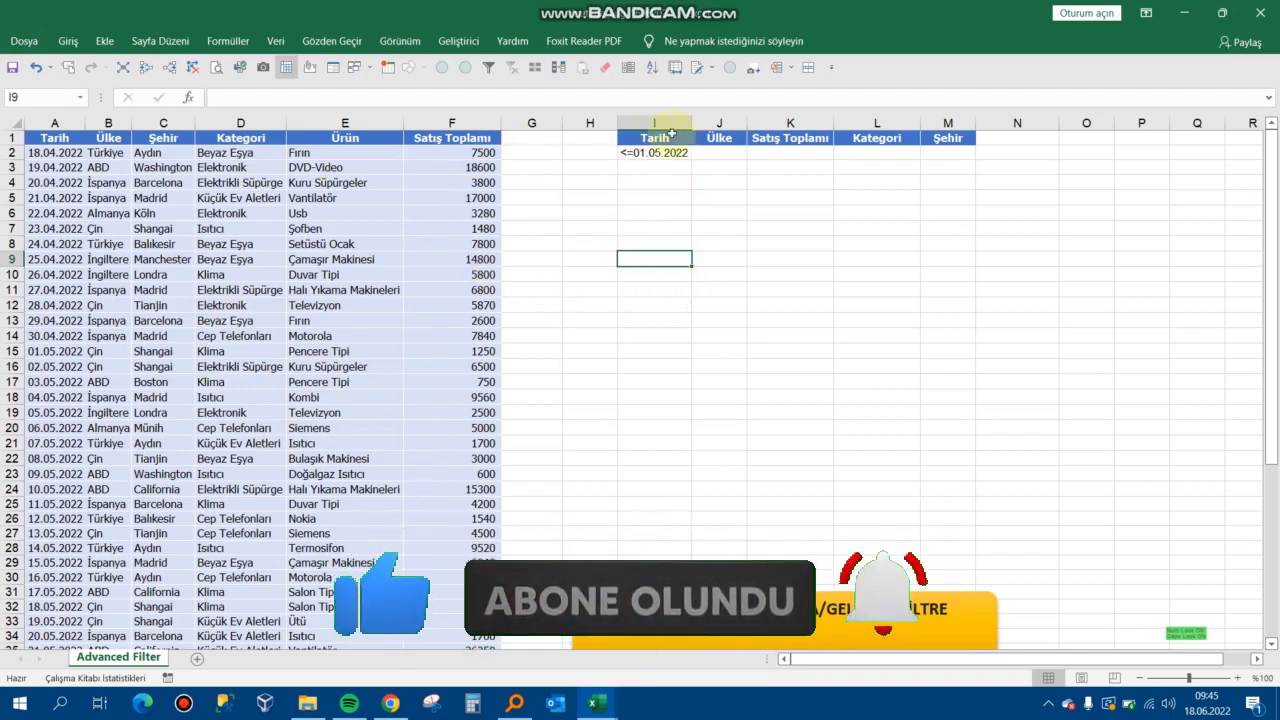
pyautogui.click(815, 291)
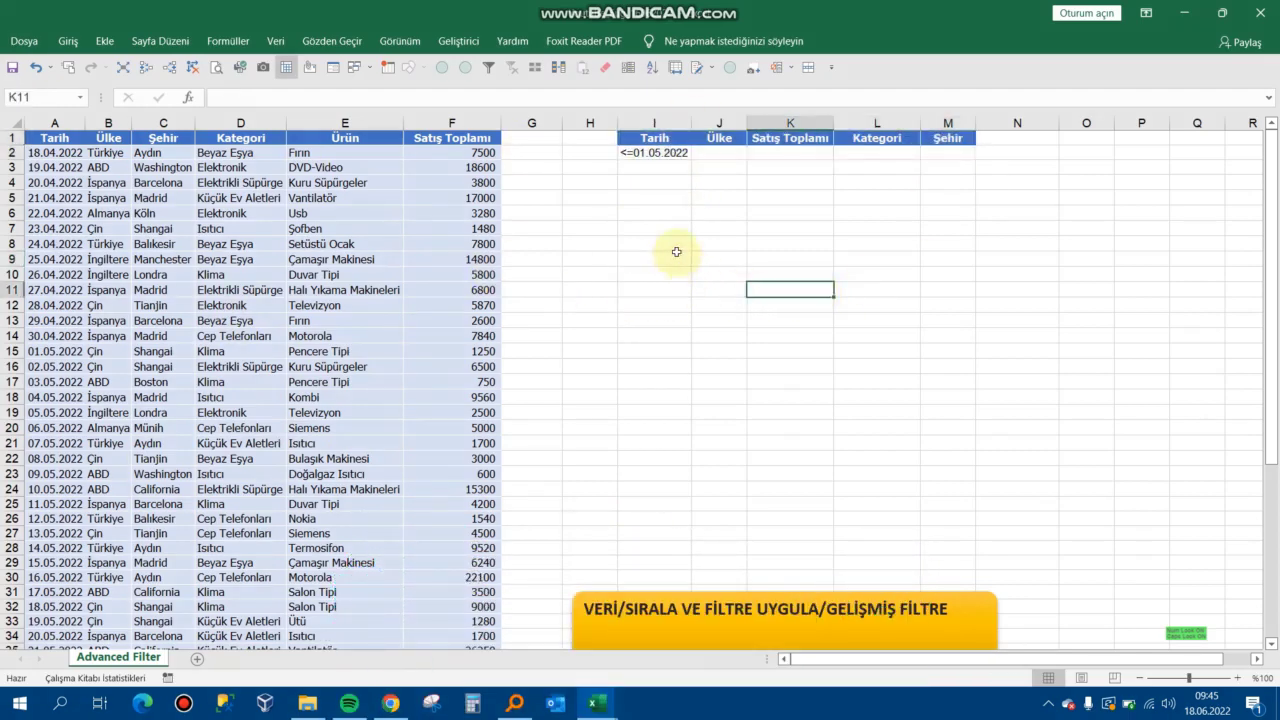
pyautogui.click(275, 42)
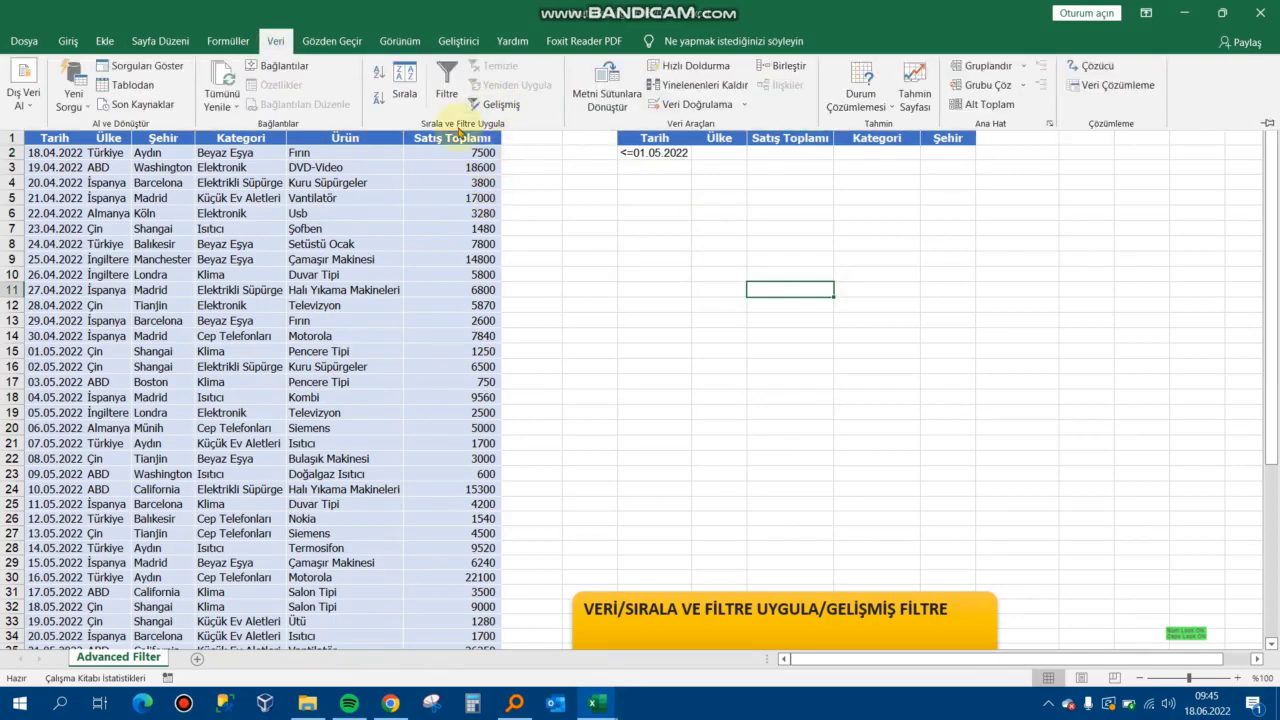
# In Advanced Filter, choose Copy to another location with list range A1:F52.
pyautogui.click(515, 106)
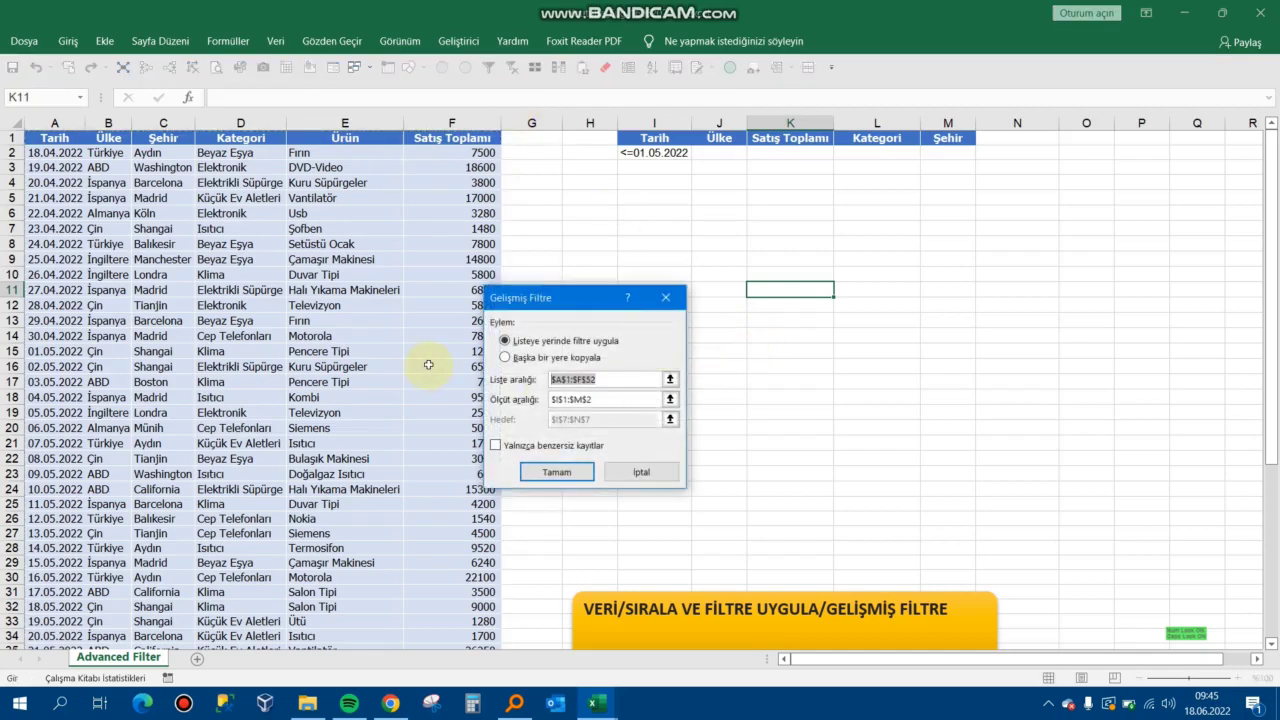
pyautogui.click(588, 399)
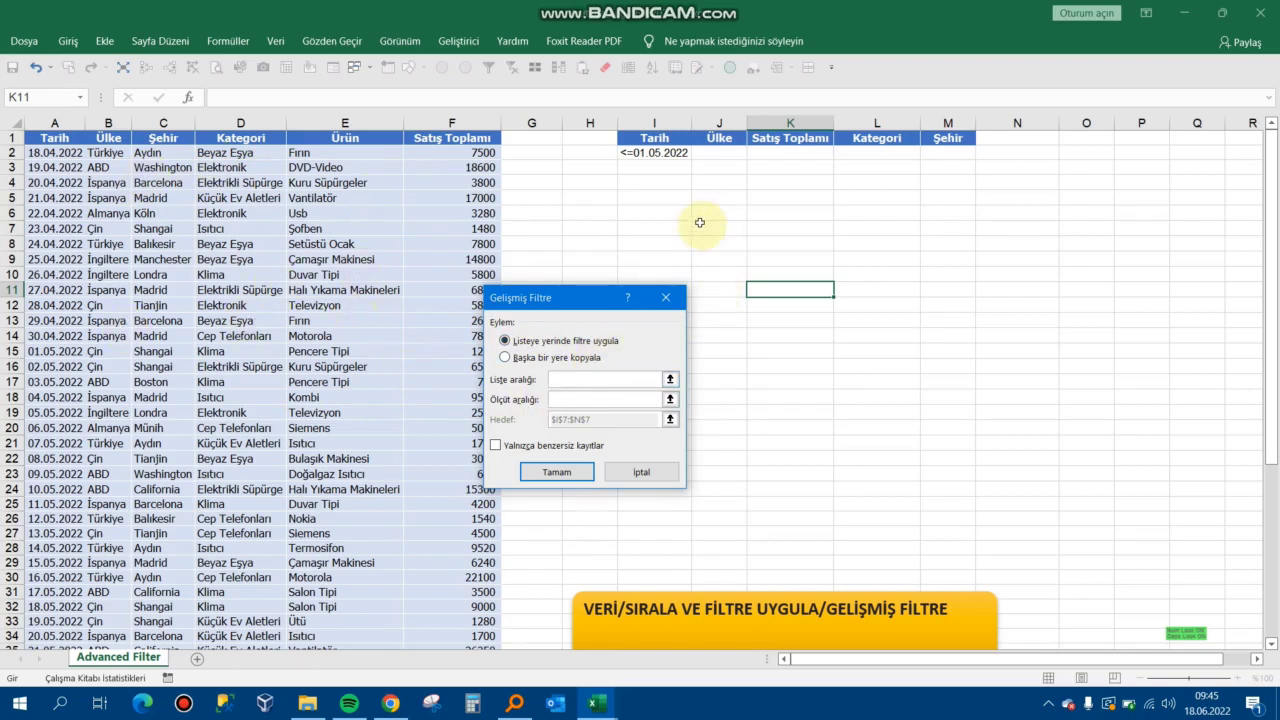
pyautogui.click(528, 358)
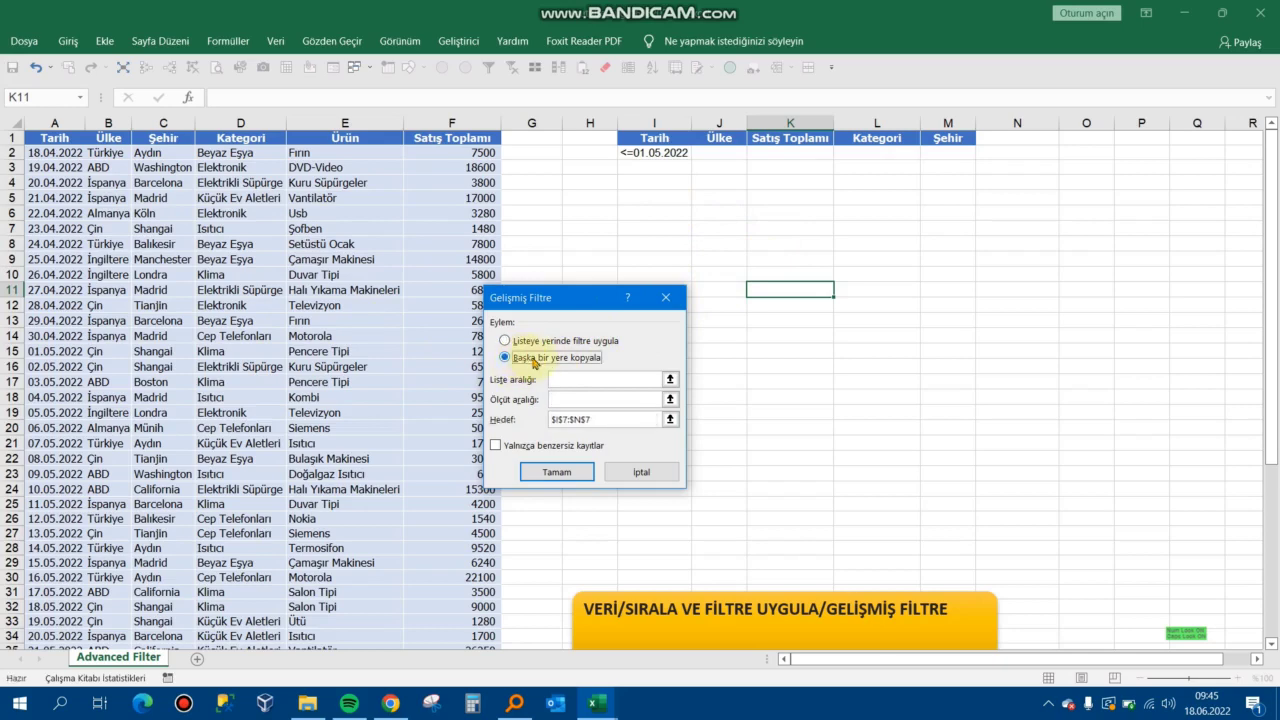
pyautogui.click(593, 381)
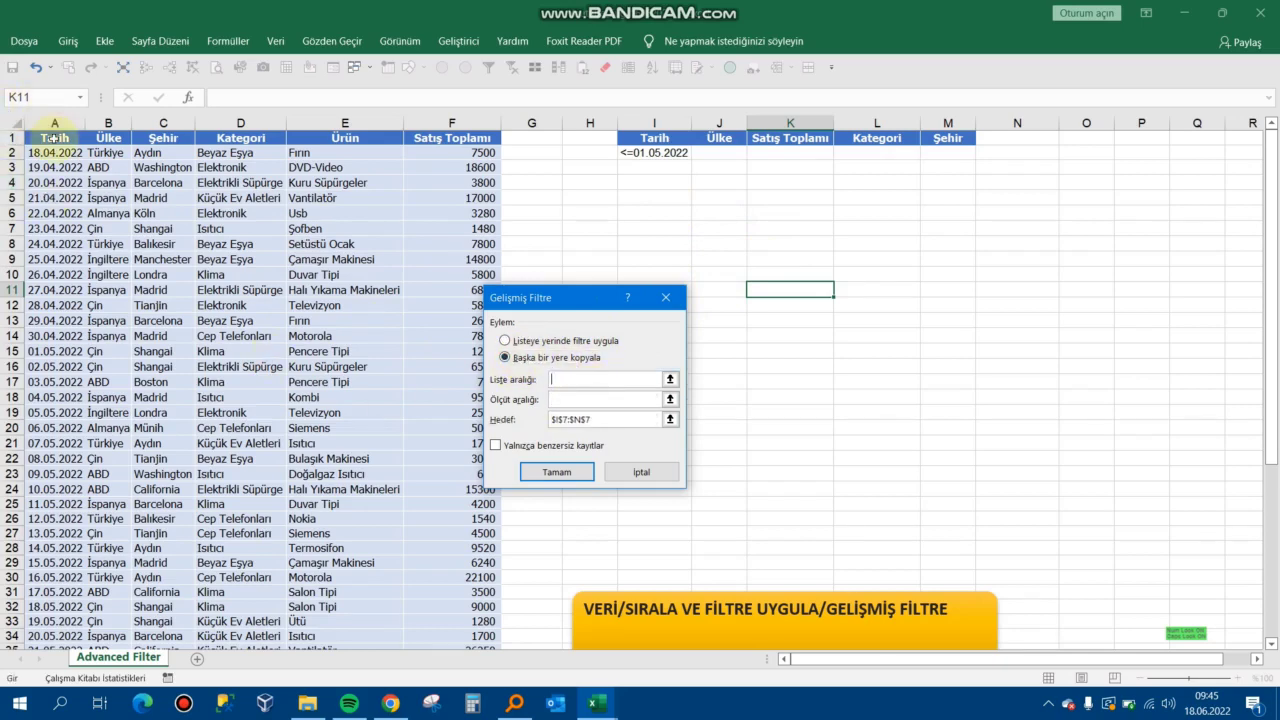
pyautogui.moveTo(55, 138); pyautogui.dragTo(438, 715)
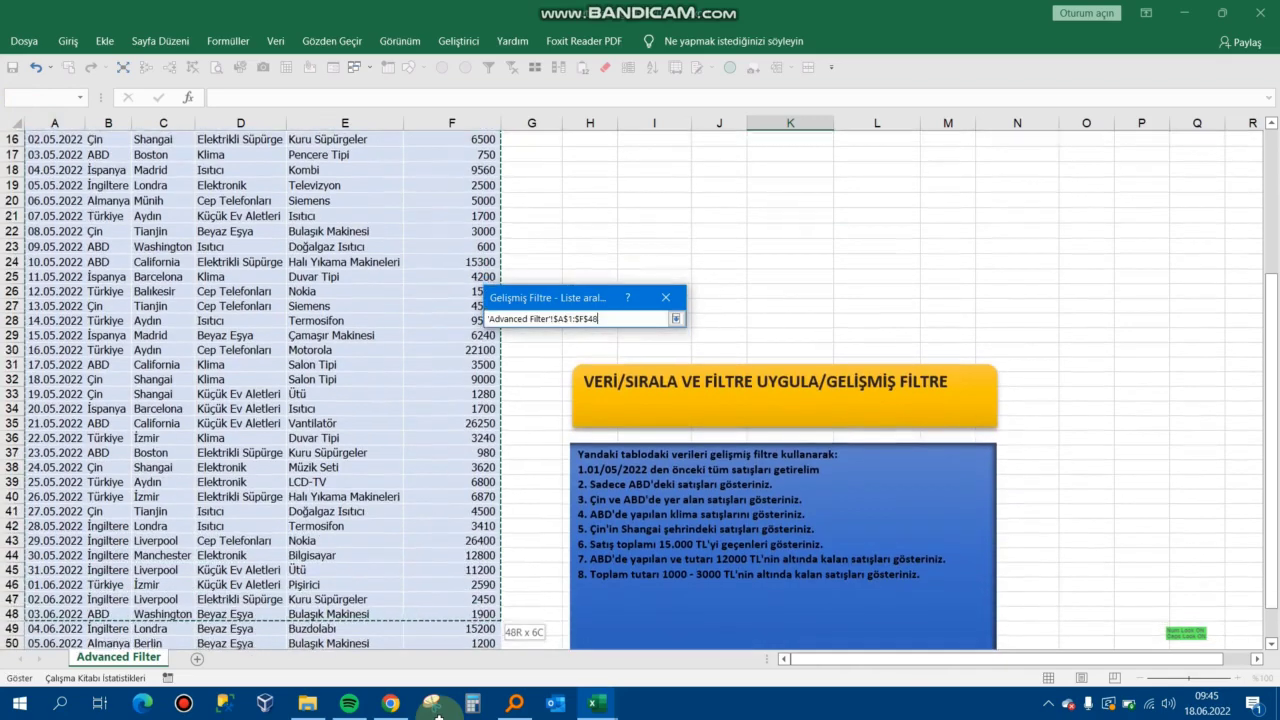
pyautogui.moveTo(438, 715); pyautogui.dragTo(445, 582)
pyautogui.click(573, 402)
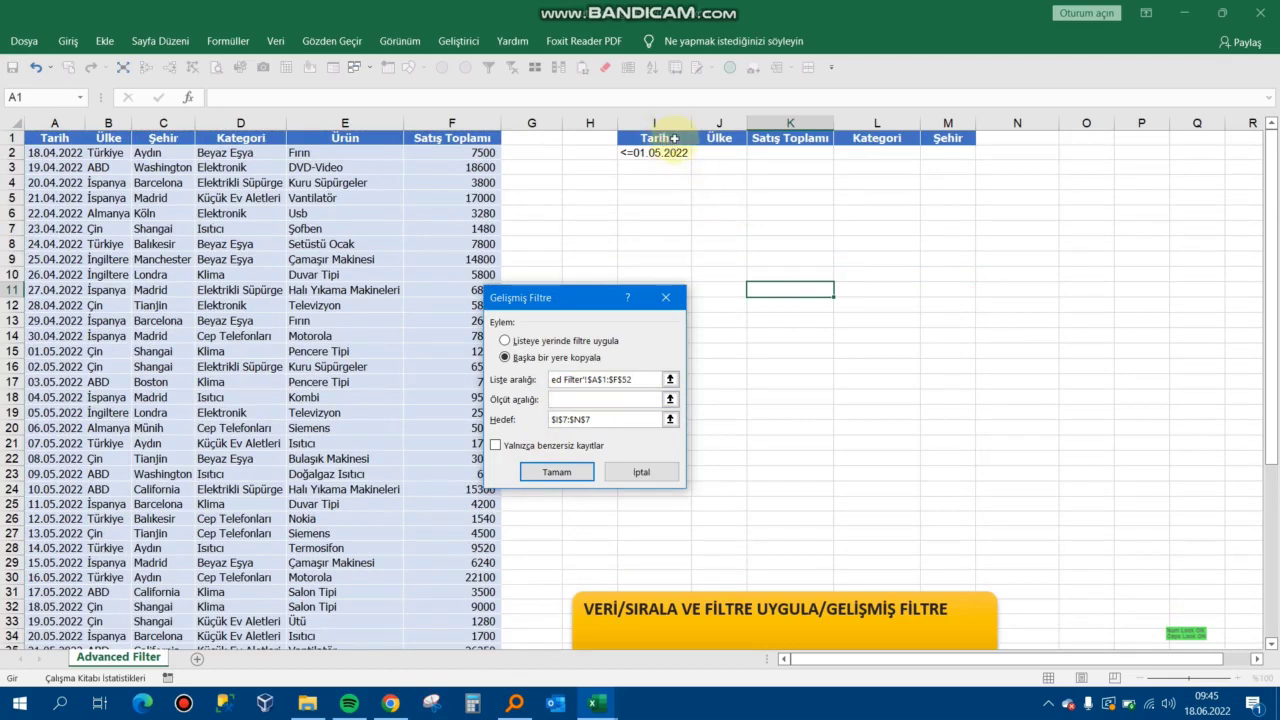
# Set the criteria range to I1:M2 and the Copy to destination to I7:N7.
pyautogui.moveTo(674, 138); pyautogui.dragTo(934, 155)
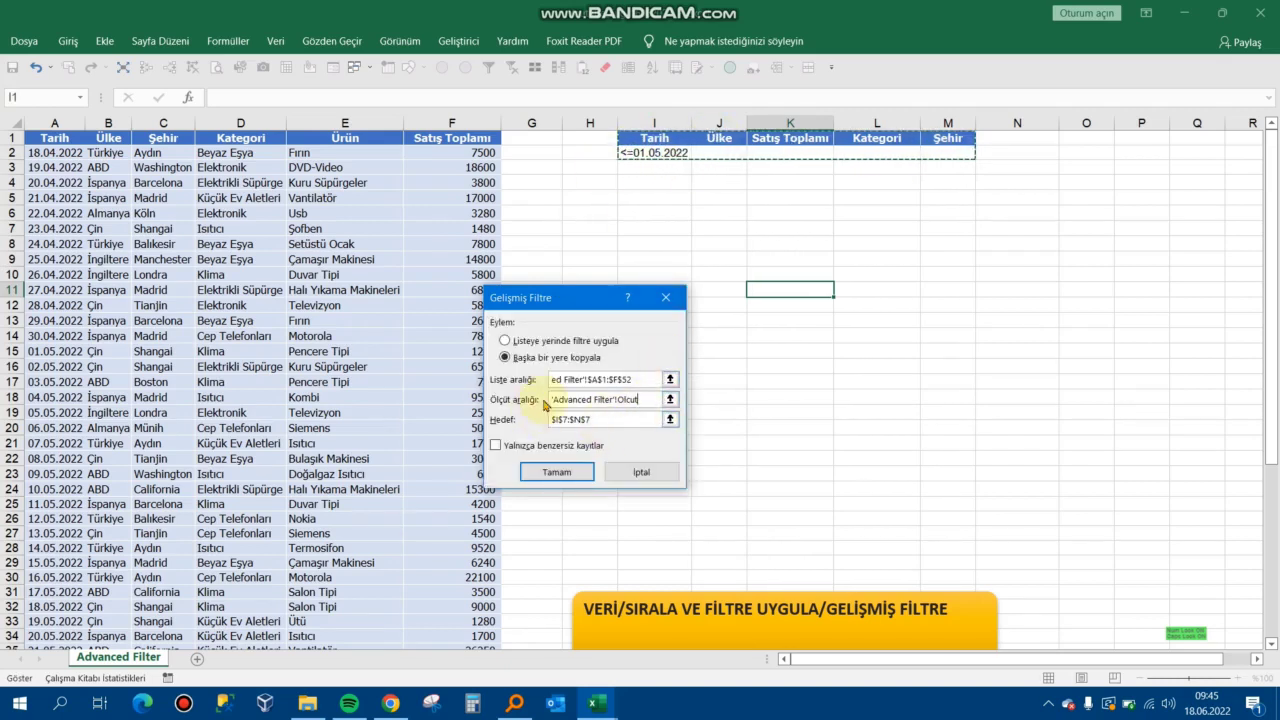
pyautogui.click(627, 420)
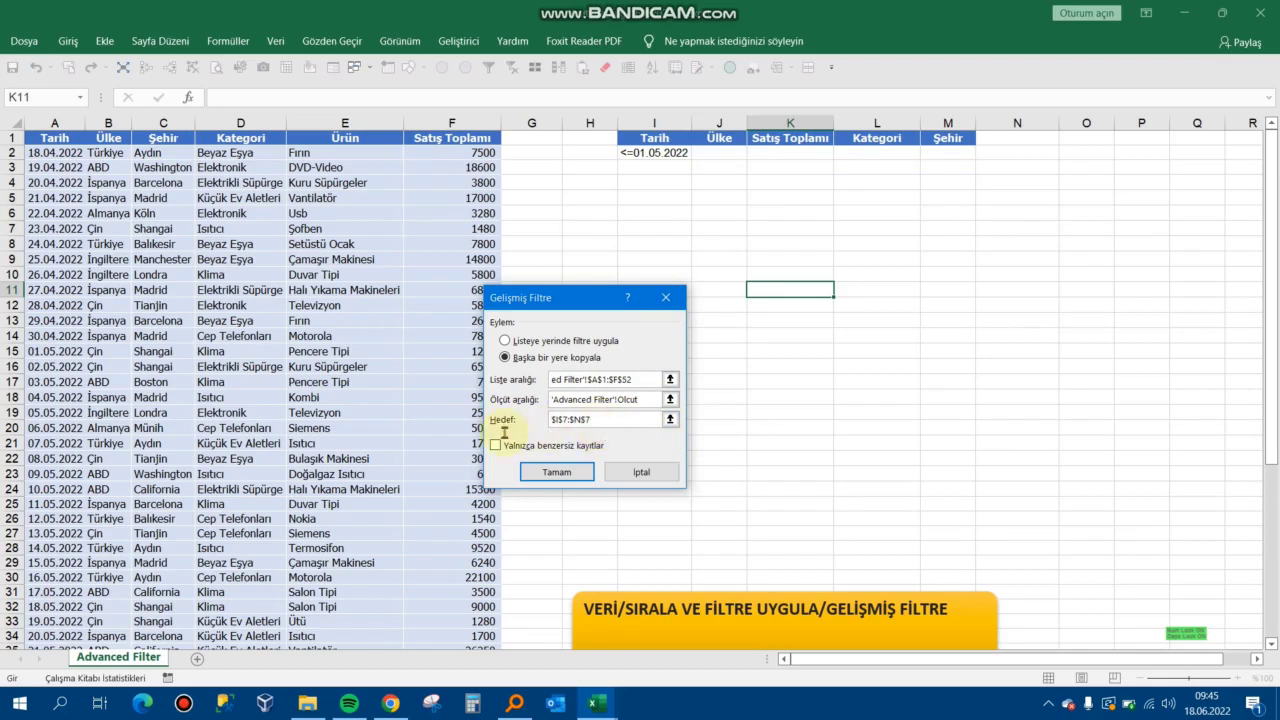
pyautogui.press('BackSpace')
pyautogui.press('BackSpace')
pyautogui.press('BackSpace')
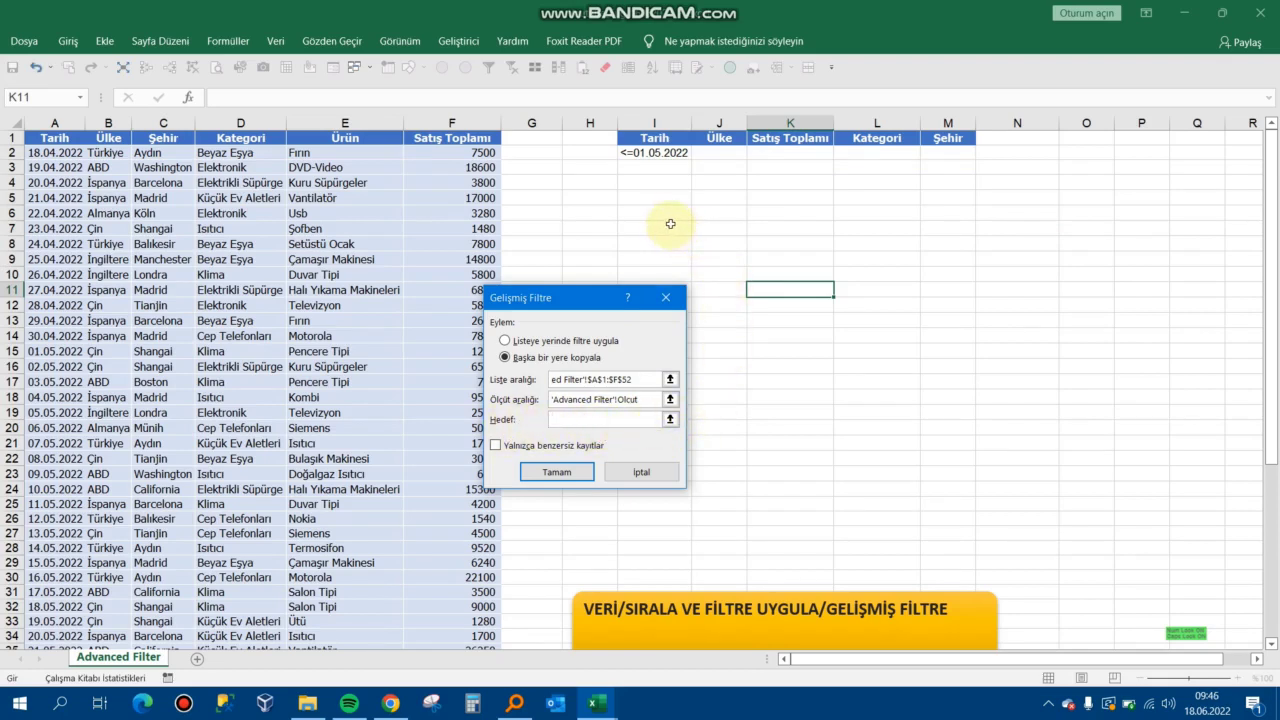
pyautogui.moveTo(670, 224); pyautogui.dragTo(1024, 228)
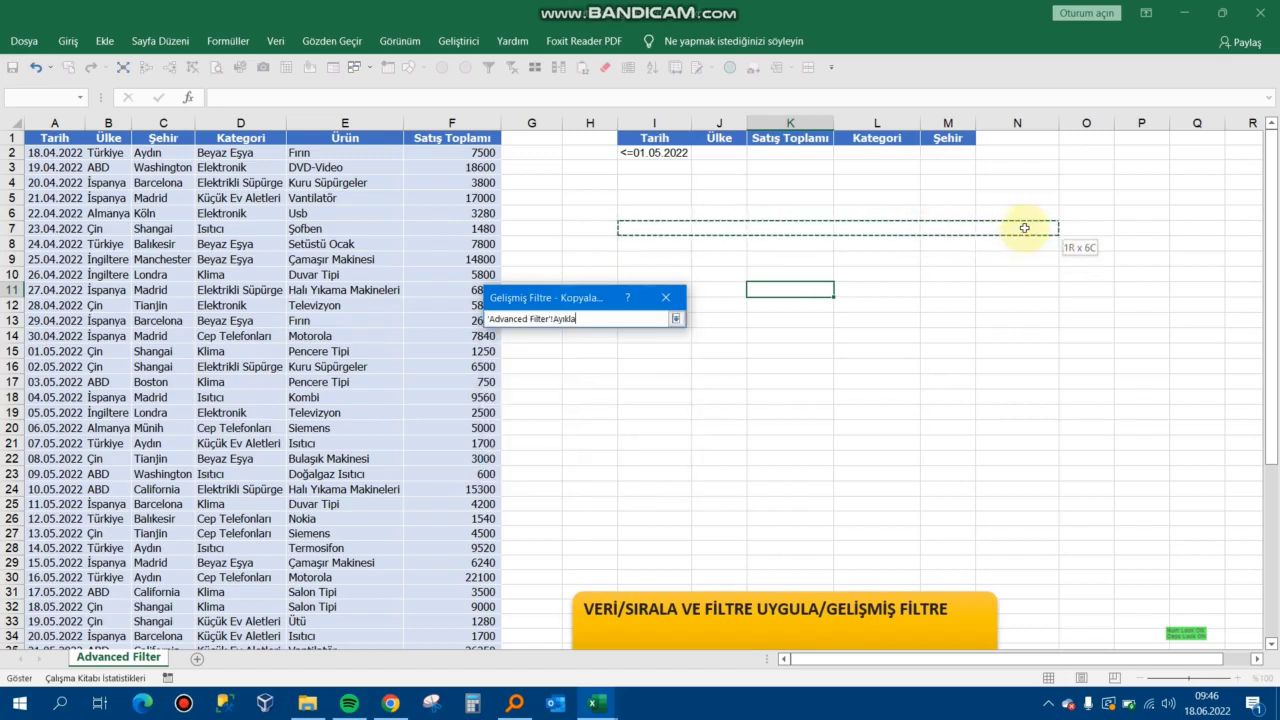
pyautogui.moveTo(1024, 228); pyautogui.dragTo(1026, 228)
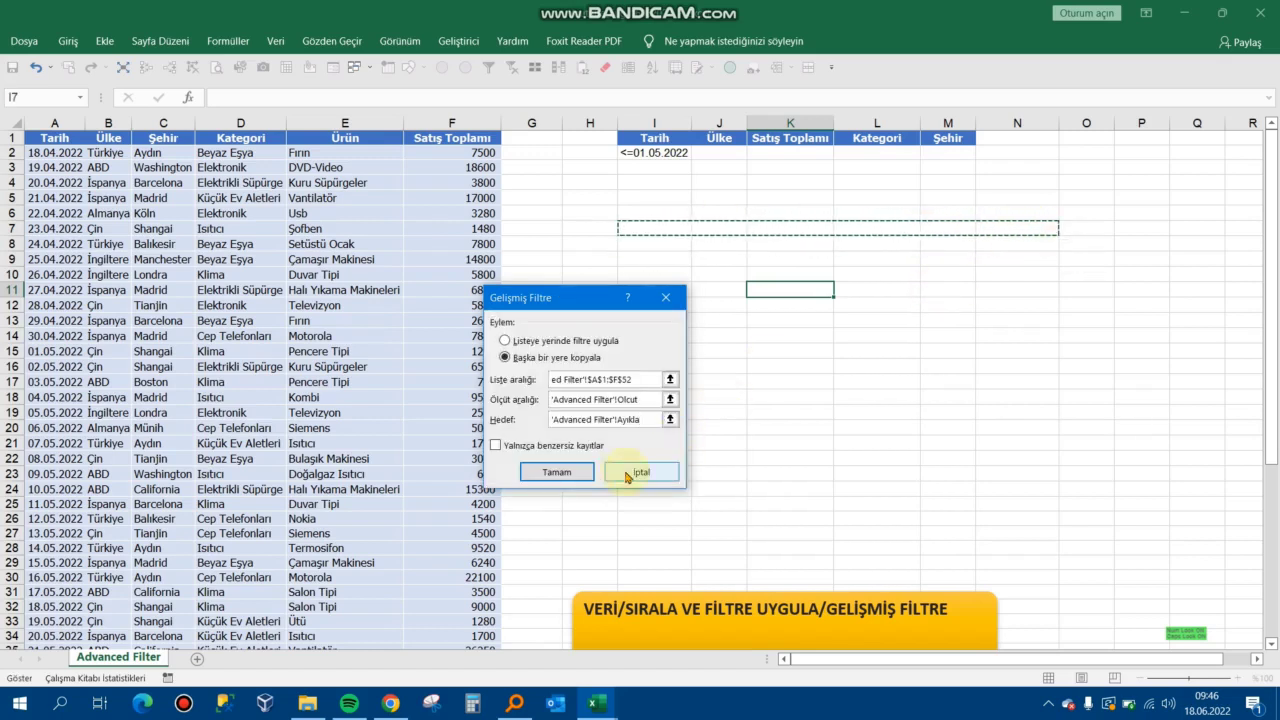
# Run the filter, then compare the sum of copied sales N8:N21 with source F2:F15.
pyautogui.click(568, 472)
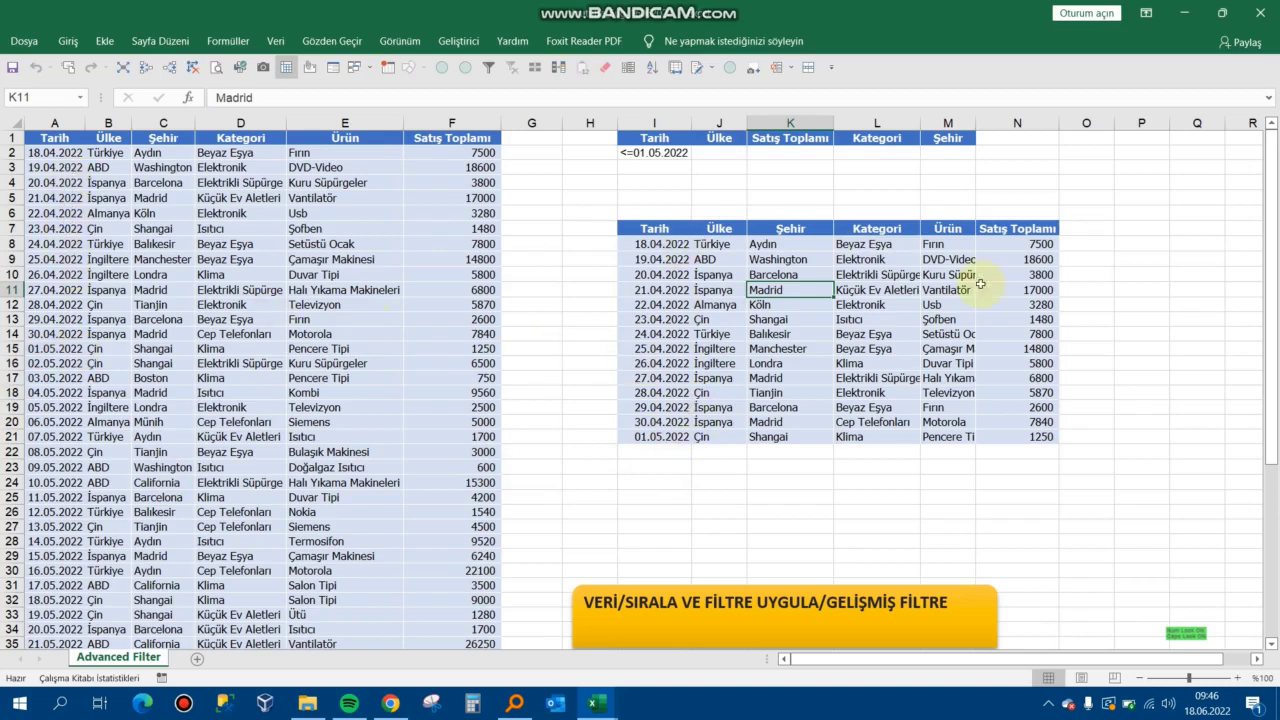
pyautogui.moveTo(1040, 245); pyautogui.dragTo(1040, 437)
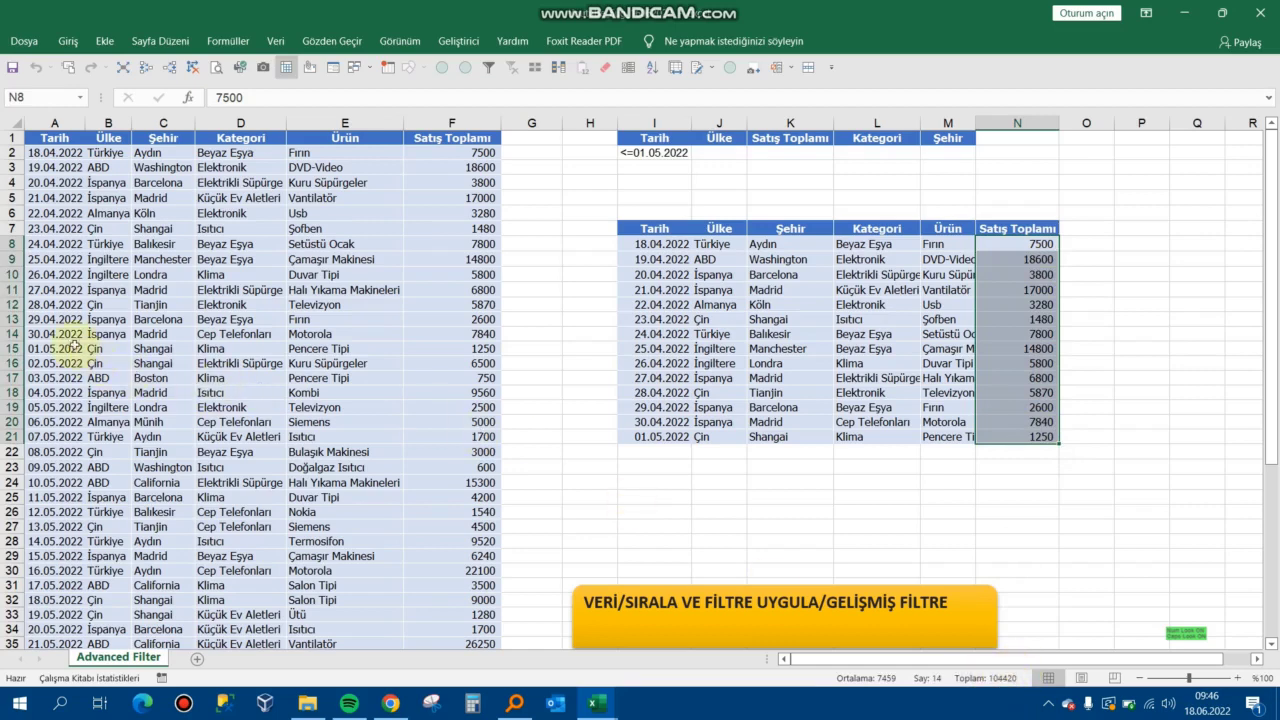
pyautogui.moveTo(480, 334); pyautogui.dragTo(465, 152)
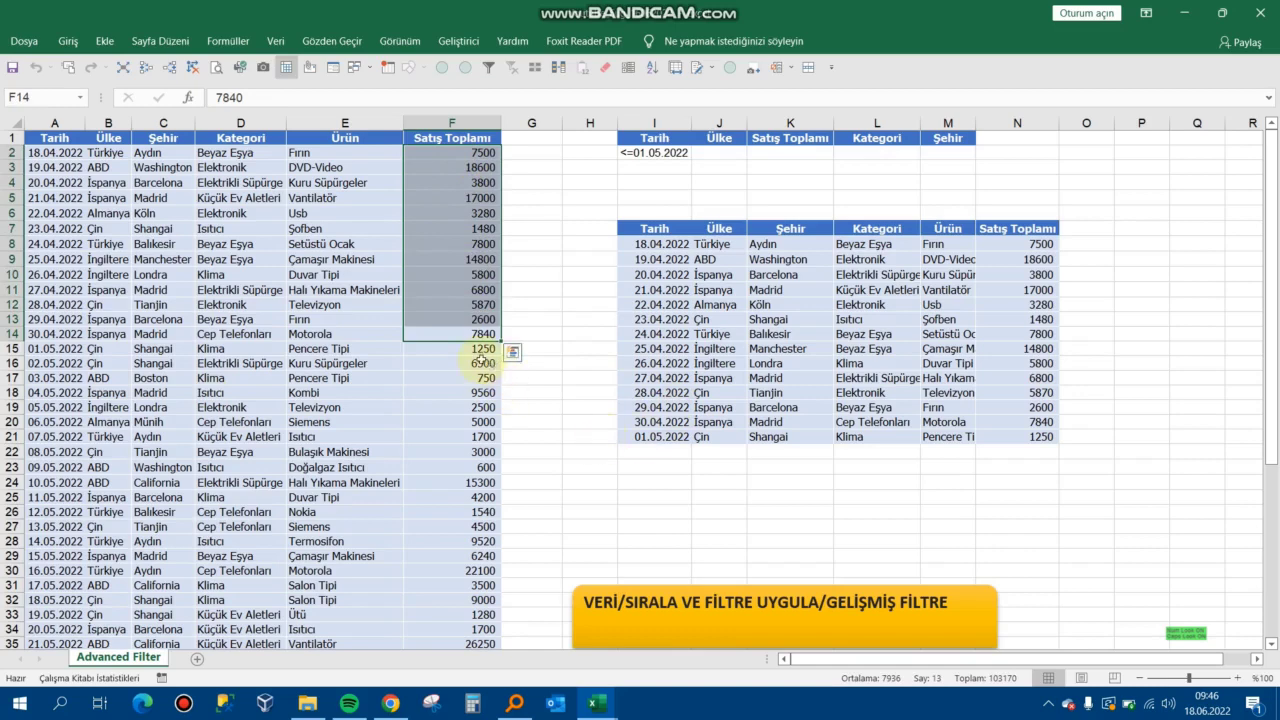
pyautogui.moveTo(478, 349); pyautogui.dragTo(445, 152)
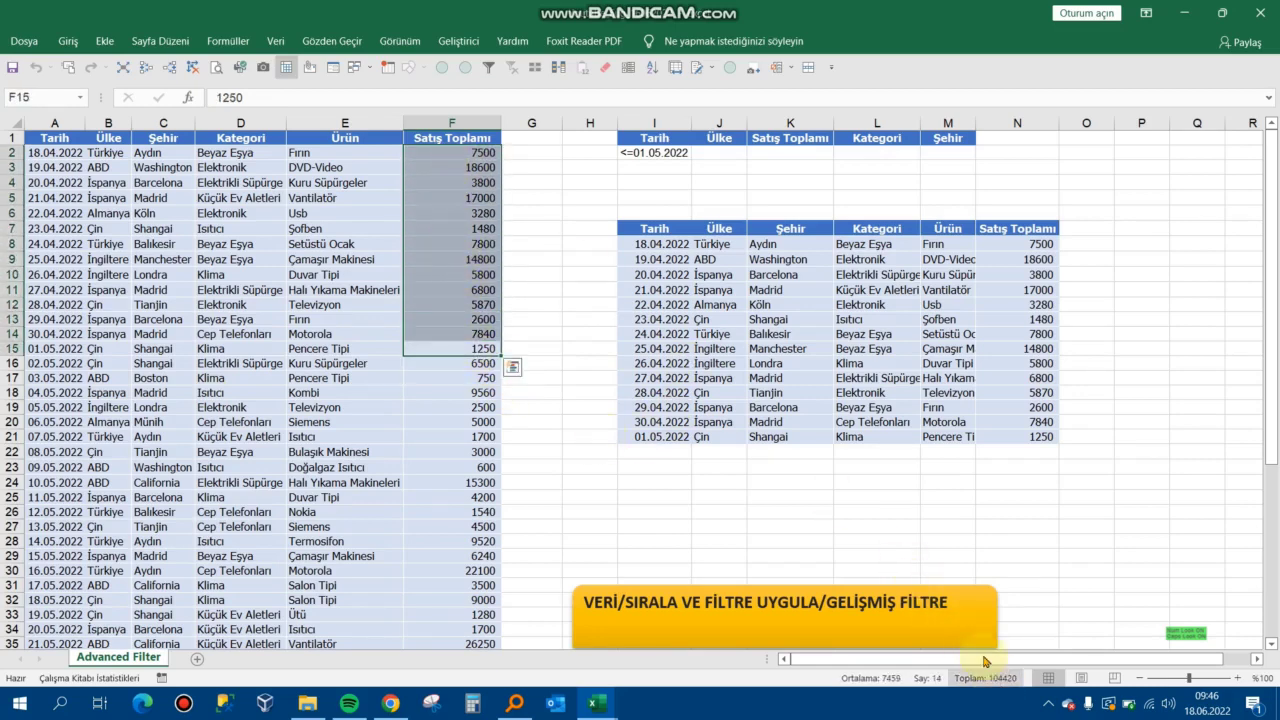
pyautogui.moveTo(655, 229); pyautogui.dragTo(1040, 437)
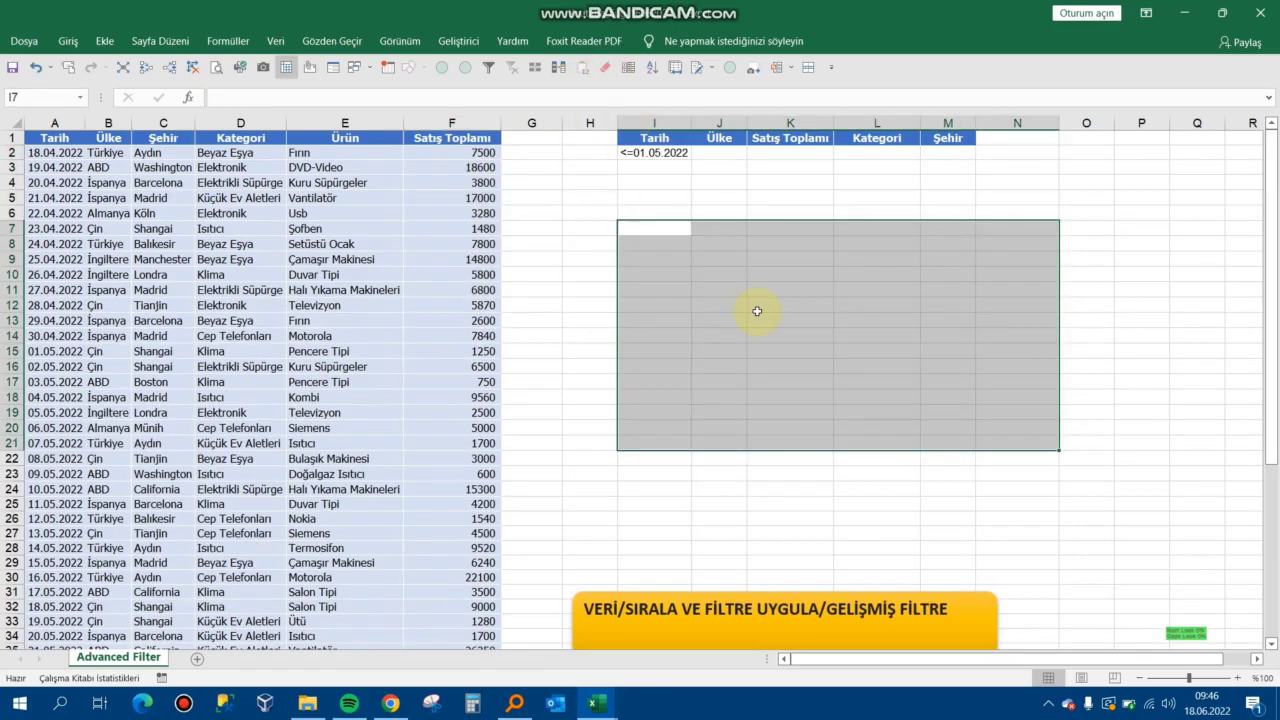
# Delete the copied results in I7:N21 and the <=01.05.2022 criterion in I2.
pyautogui.scroll(-5, 757, 311)
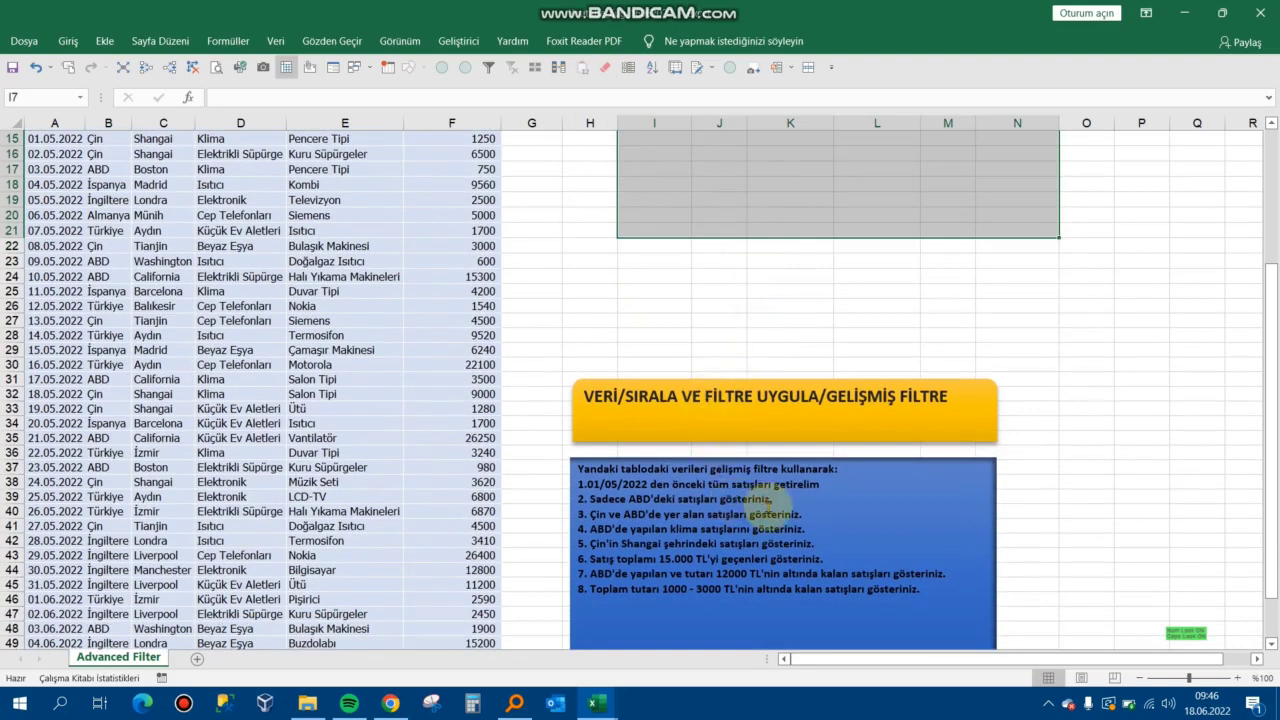
pyautogui.scroll(4, 826, 500)
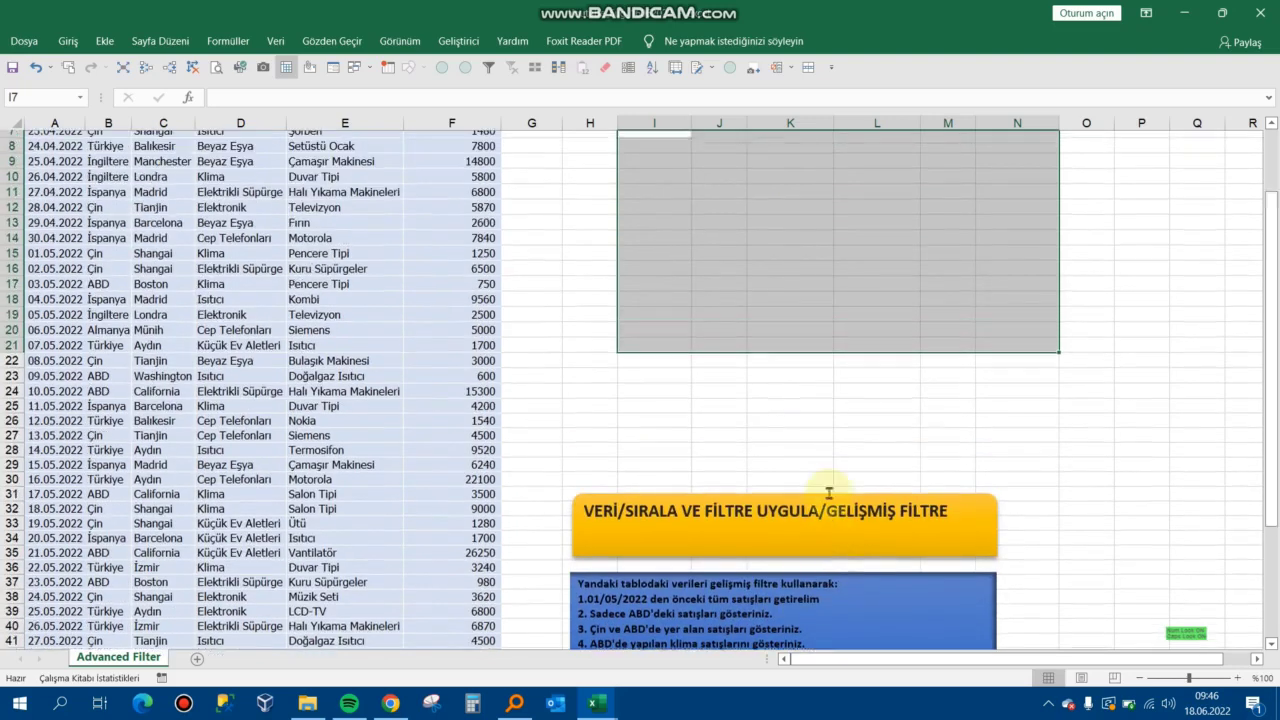
pyautogui.scroll(1, 826, 500)
pyautogui.click(689, 259)
pyautogui.click(662, 152)
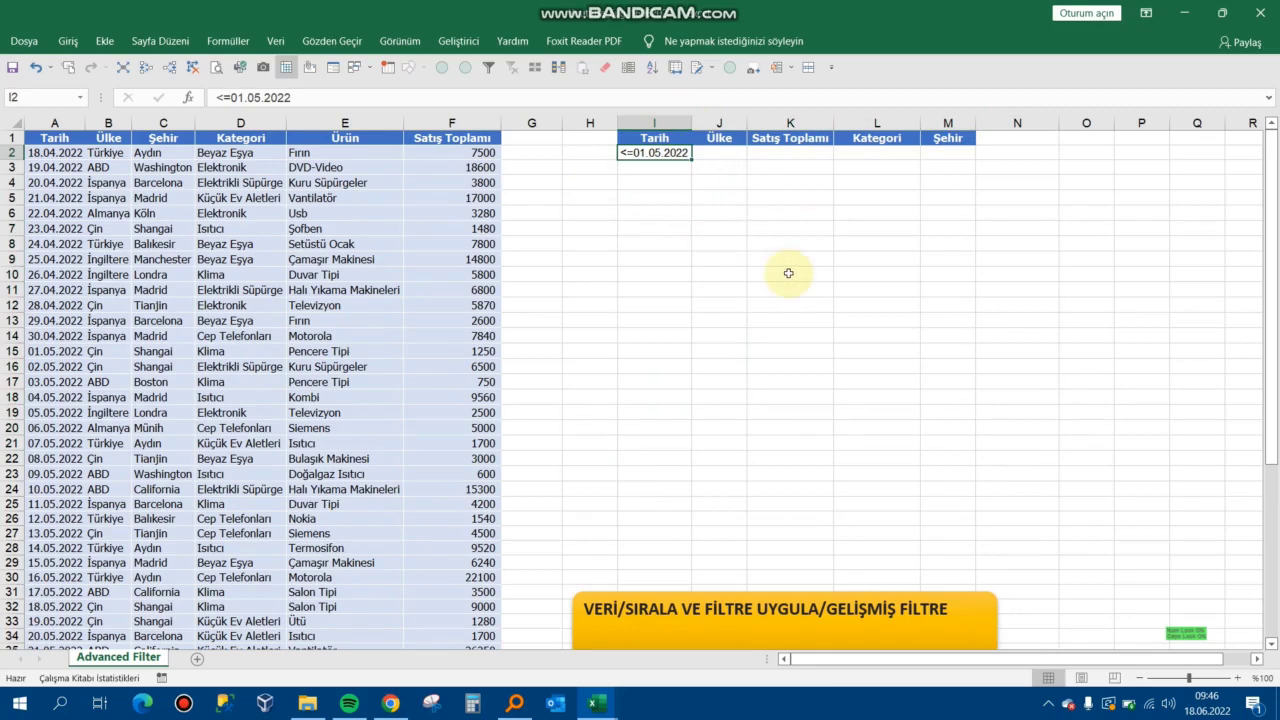
pyautogui.click(652, 271)
pyautogui.scroll(-5, 729, 400)
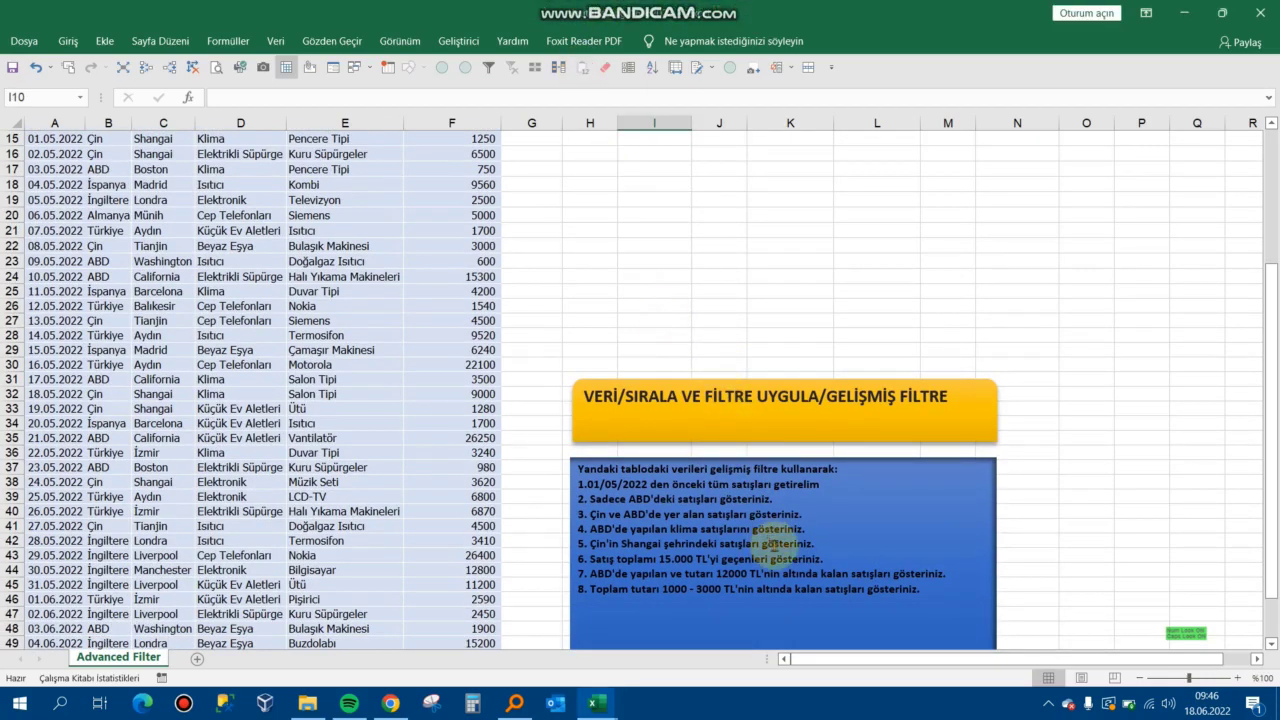
pyautogui.scroll(4, 794, 531)
pyautogui.scroll(1, 817, 360)
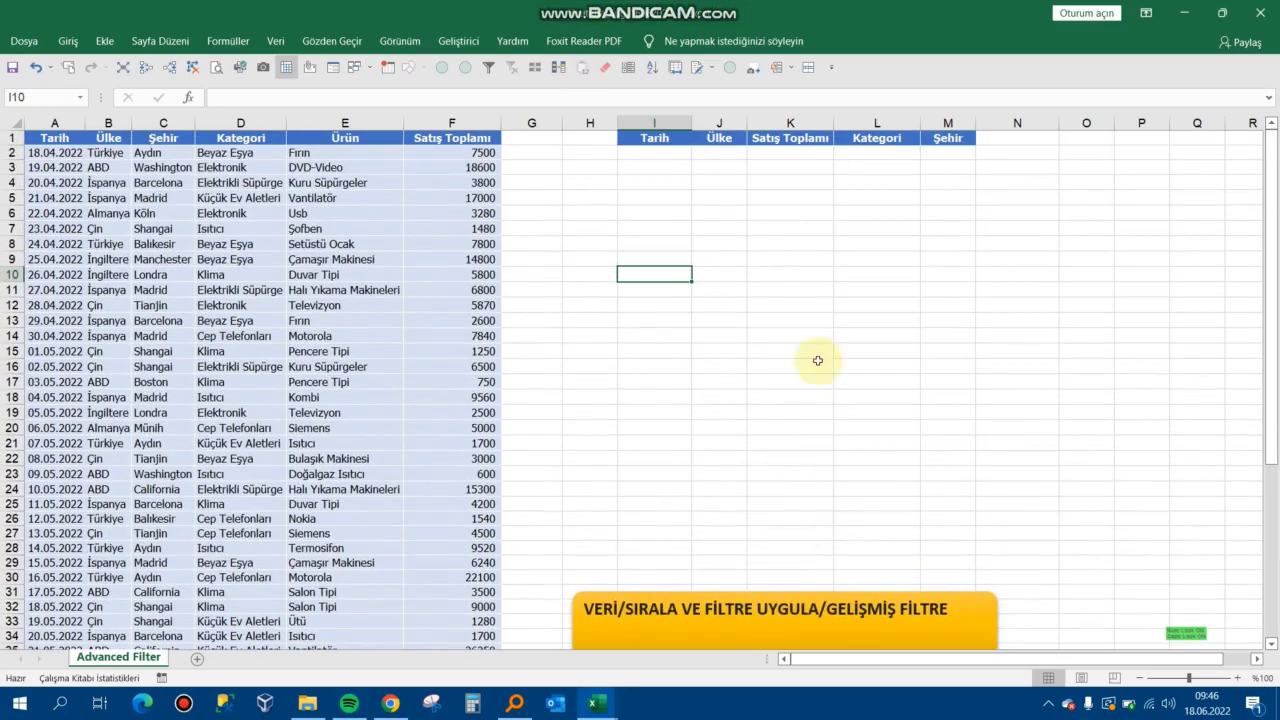
# Copy ABD from B3 and paste it into J2 as the Ülke criterion.
pyautogui.click(706, 242)
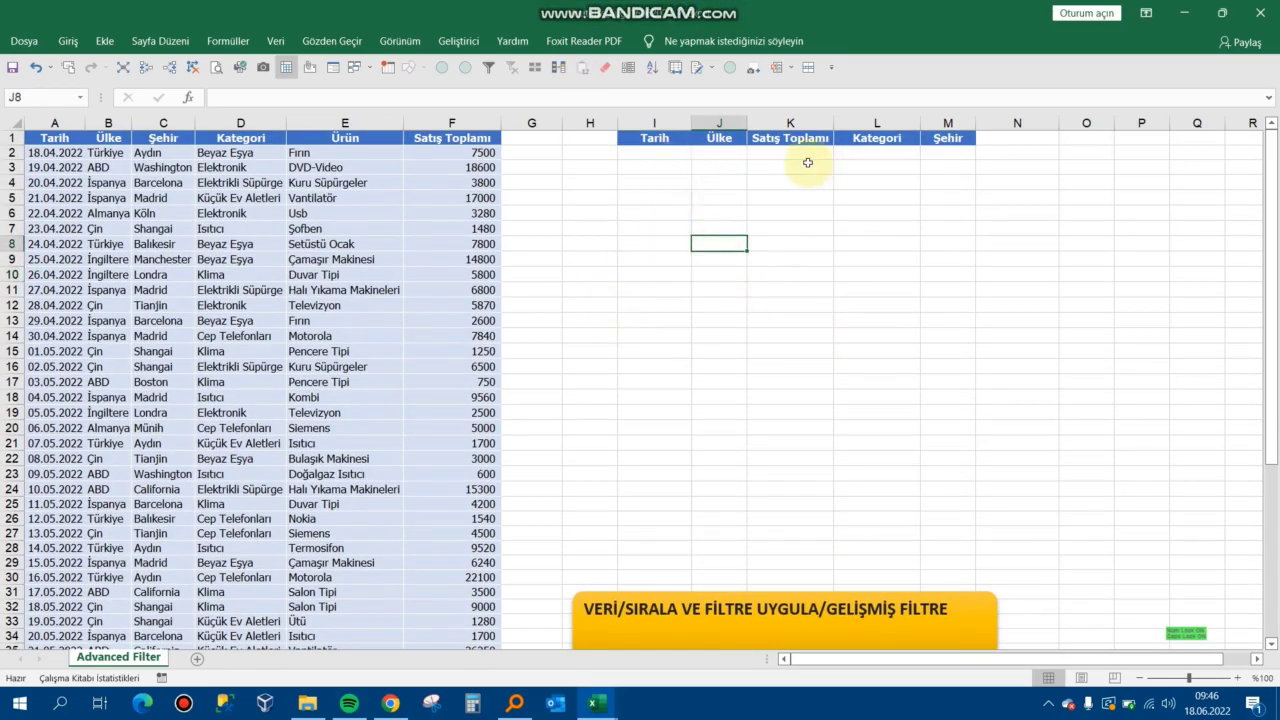
pyautogui.click(728, 156)
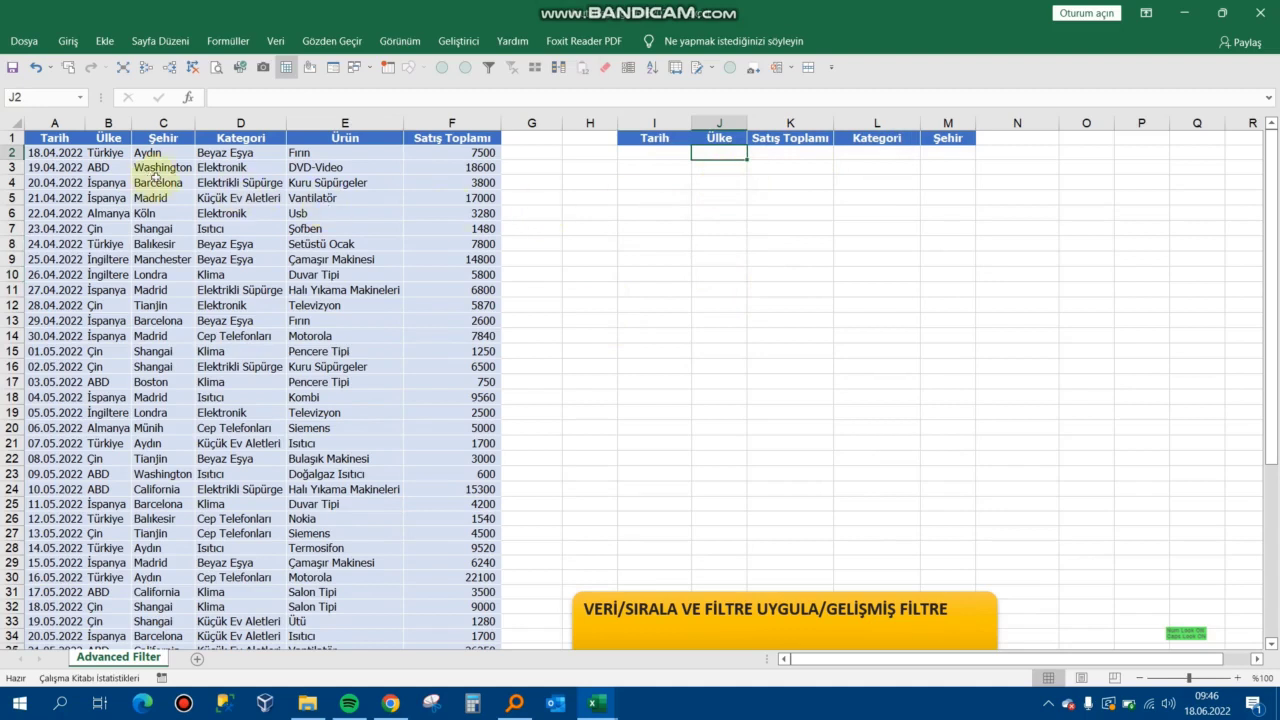
pyautogui.click(117, 169)
pyautogui.hotkey('ctrl', 'c')
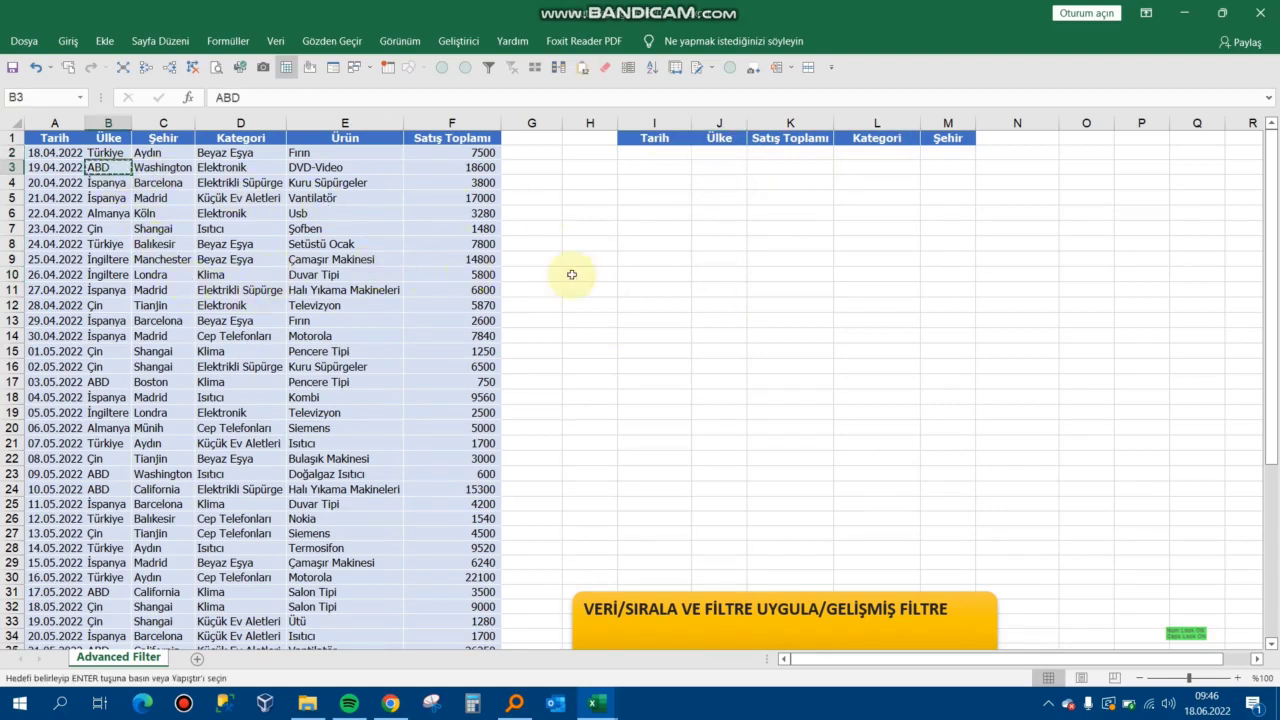
pyautogui.click(723, 150)
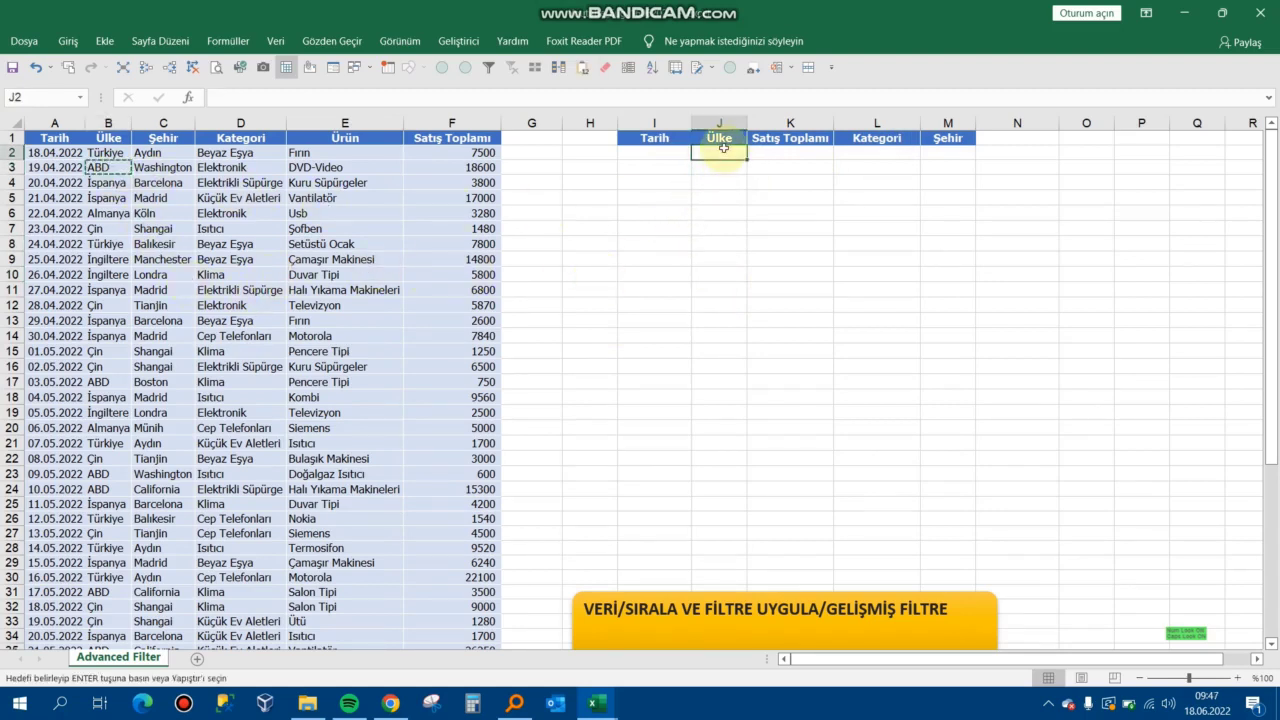
pyautogui.click(582, 70)
pyautogui.click(651, 214)
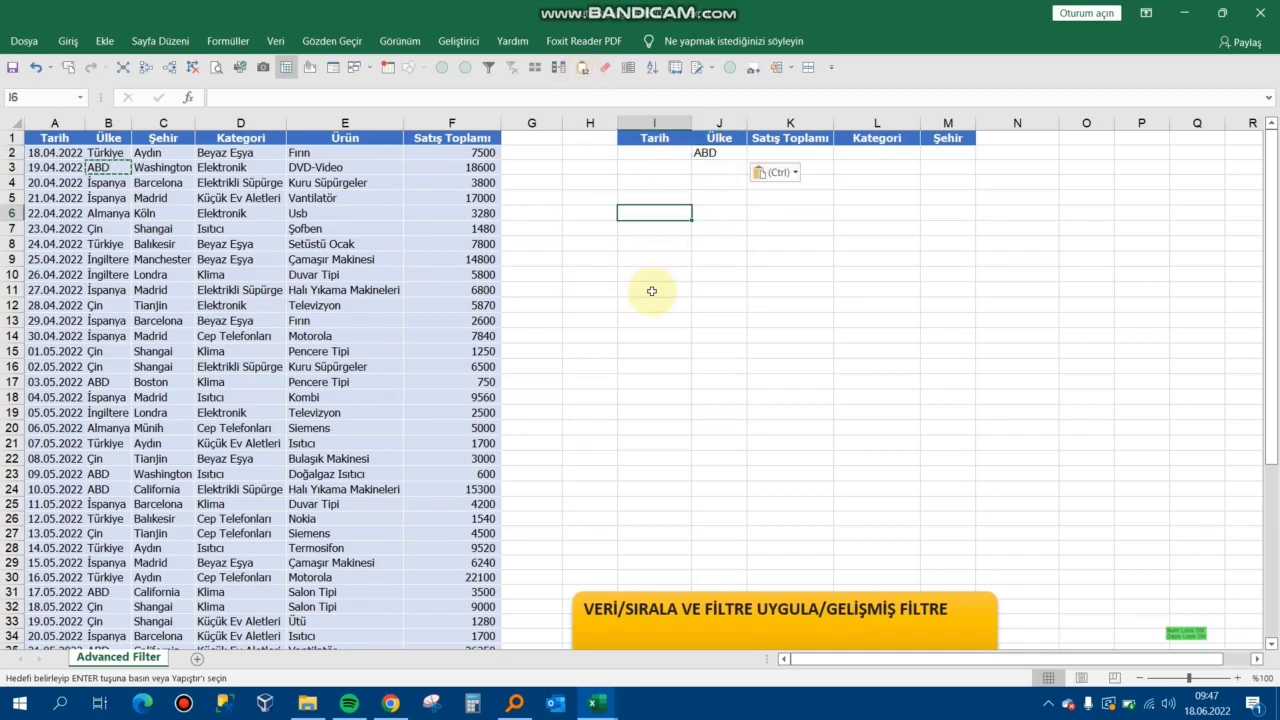
pyautogui.click(652, 304)
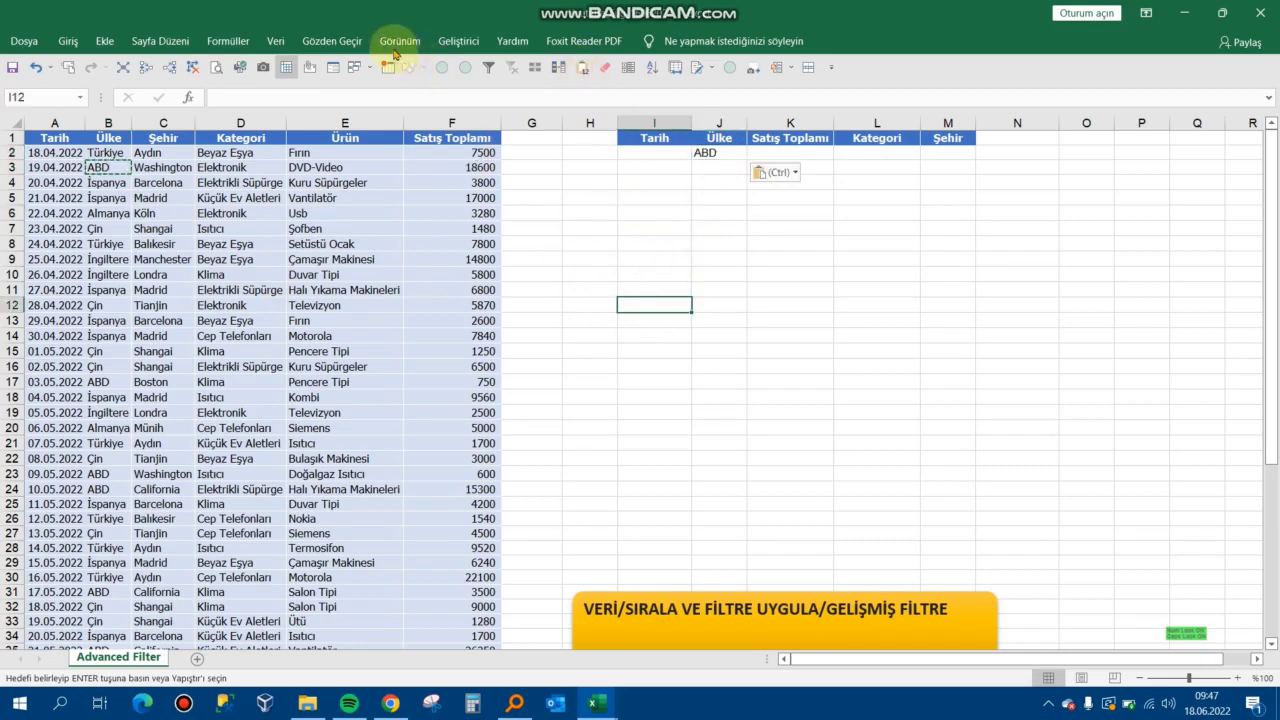
pyautogui.click(268, 44)
# Run Advanced Filter in place with criteria $I$1:$M$2, leaving the 9 ABD sales visible.
pyautogui.click(480, 112)
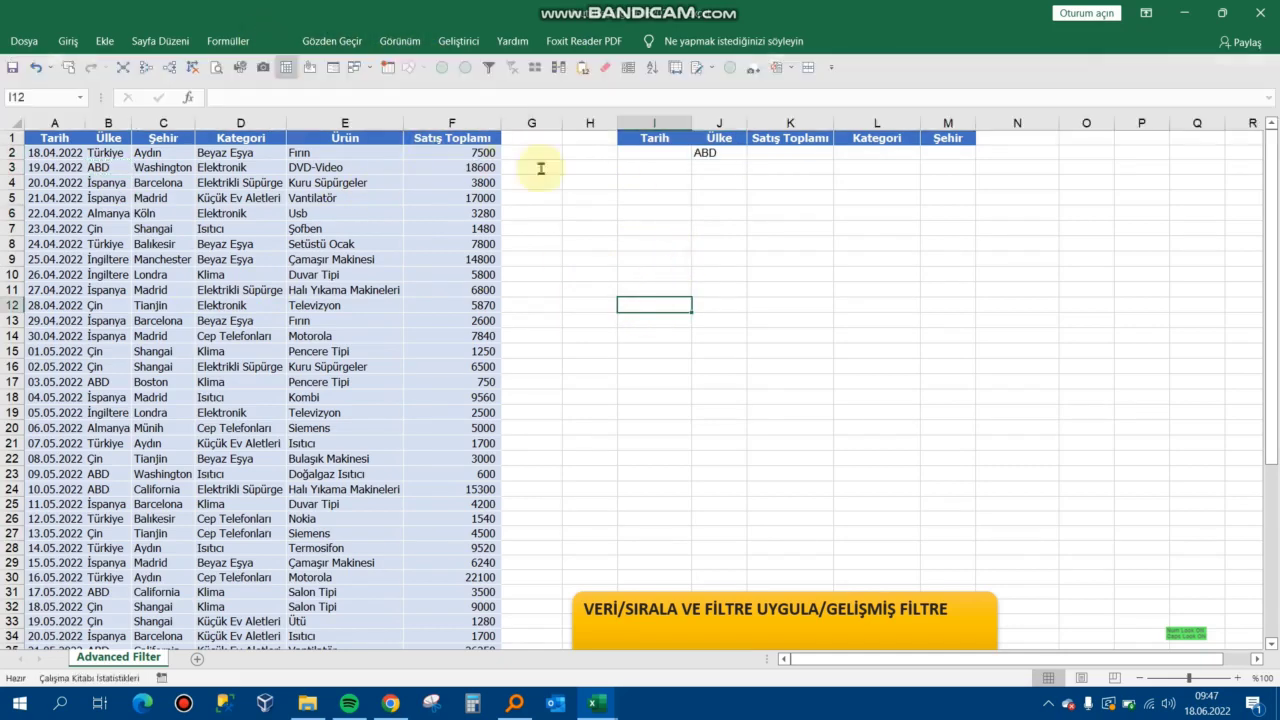
pyautogui.scroll(-14, 346, 392)
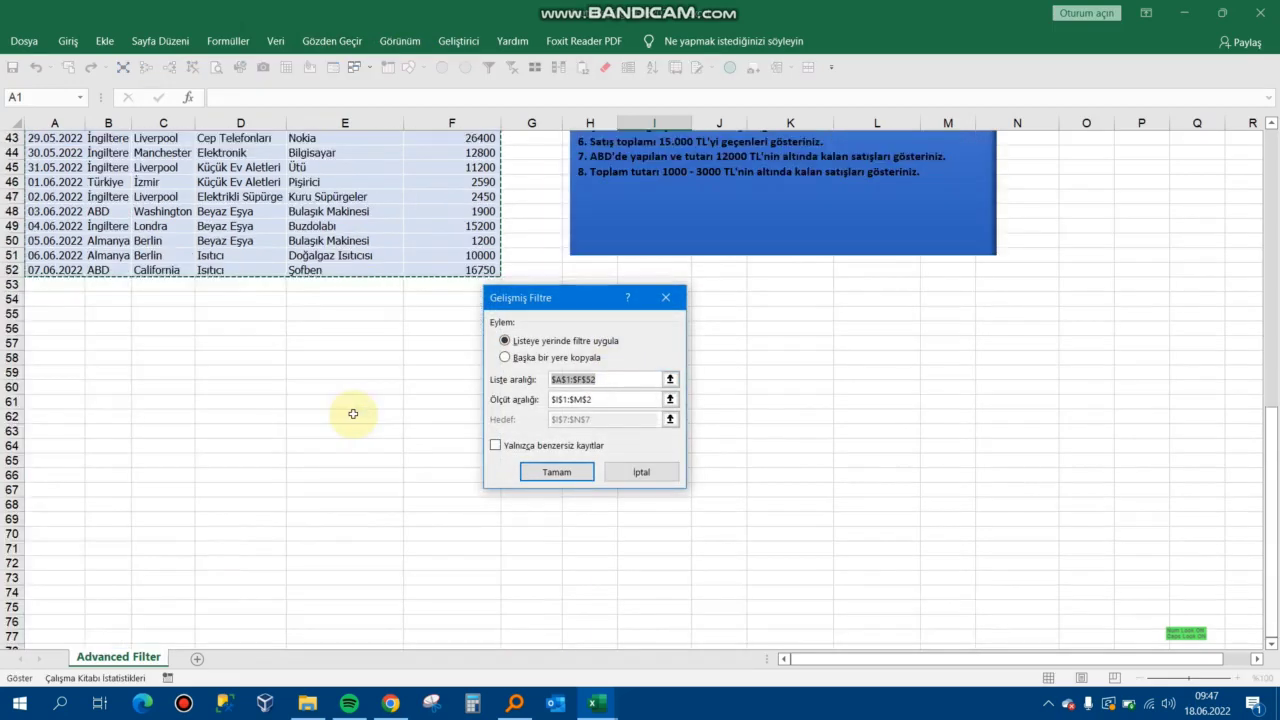
pyautogui.scroll(14, 351, 409)
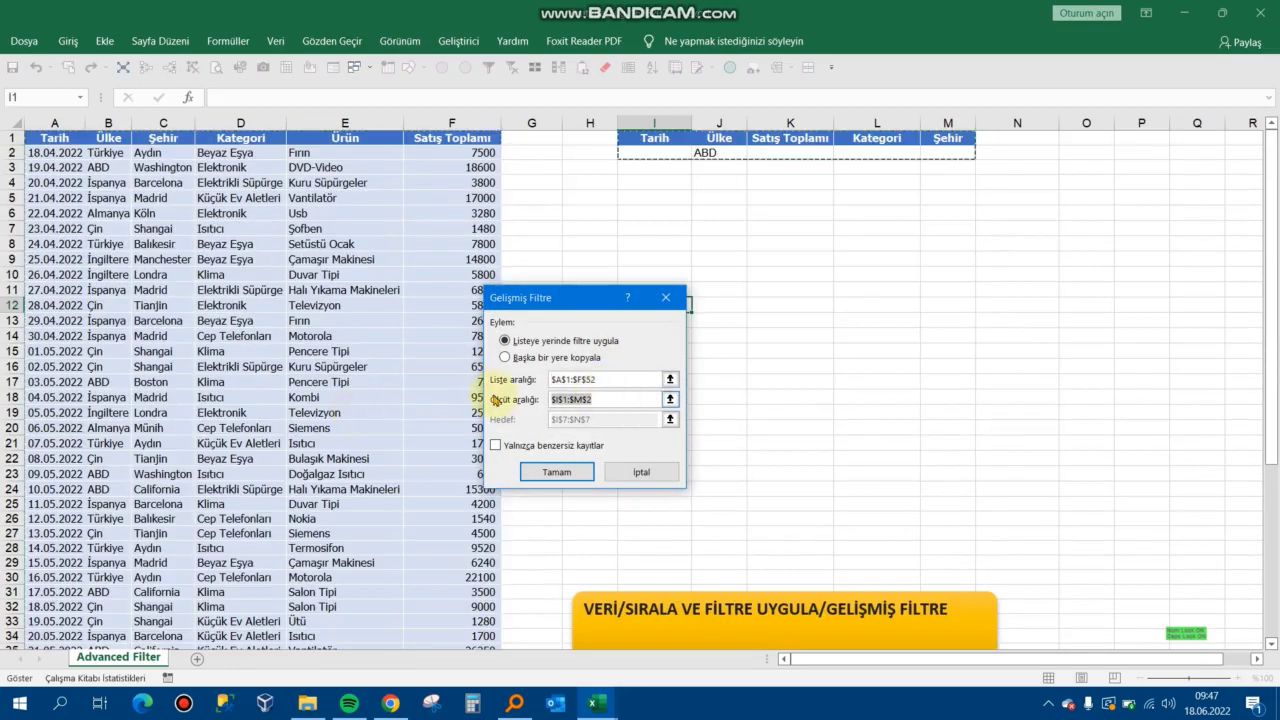
pyautogui.click(614, 400)
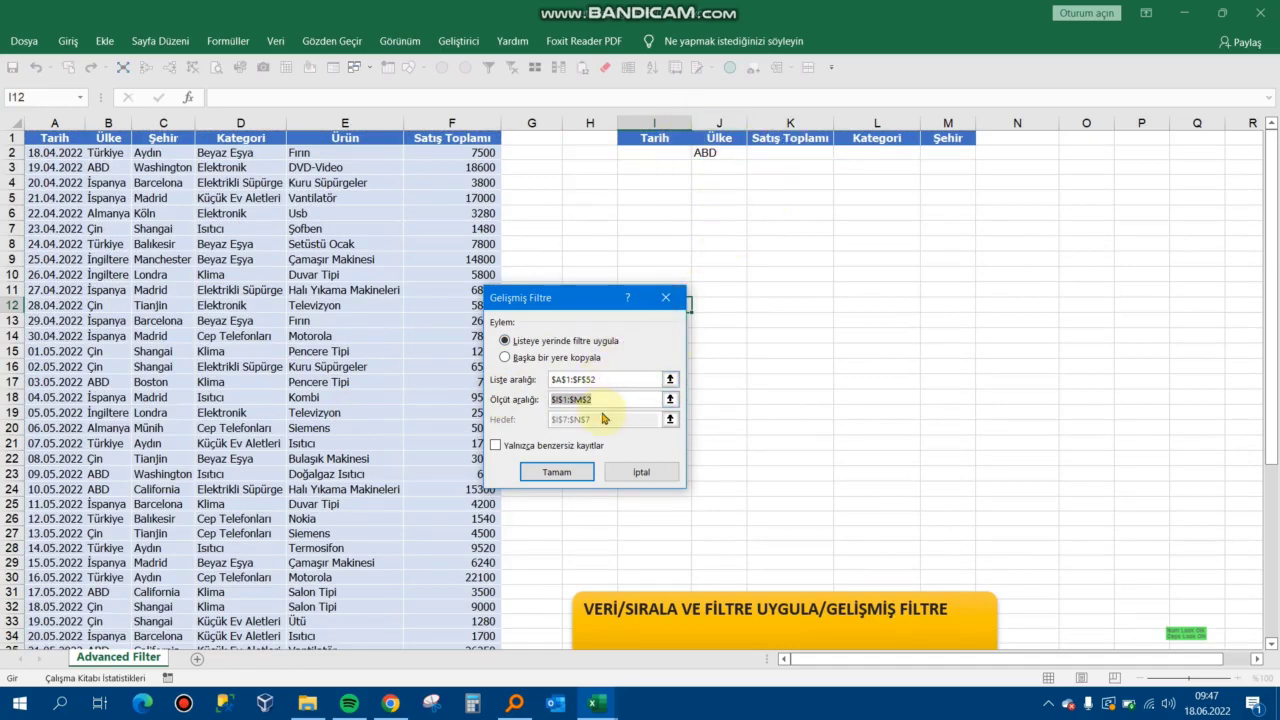
pyautogui.click(567, 479)
pyautogui.click(567, 479)
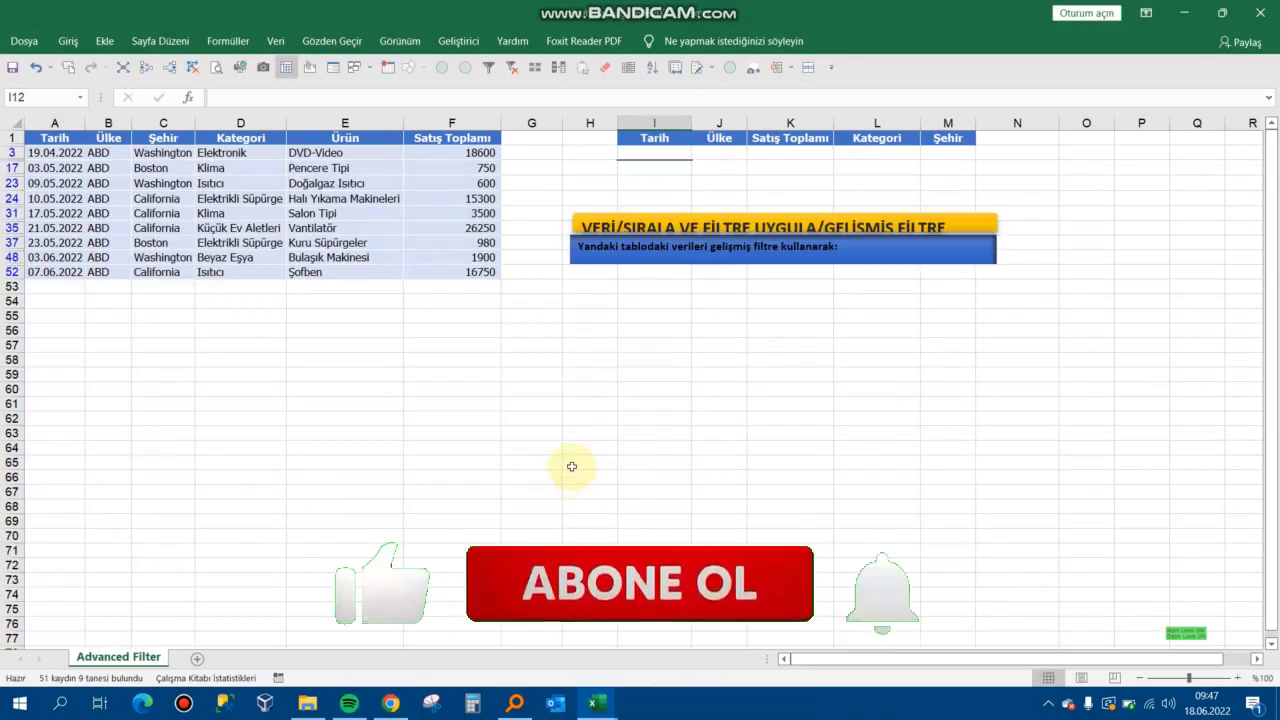
# Clear the in-place filter from the Data tab so all 51 sales show again.
pyautogui.scroll(1, 630, 430)
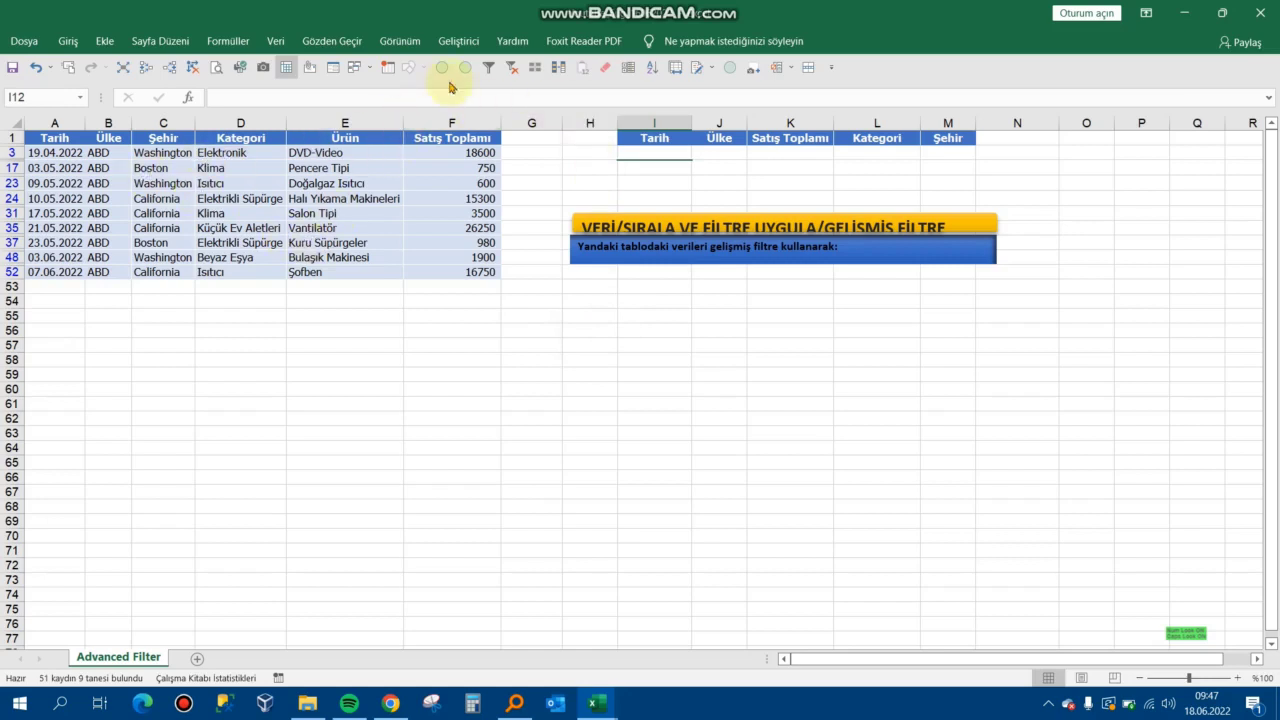
pyautogui.click(275, 41)
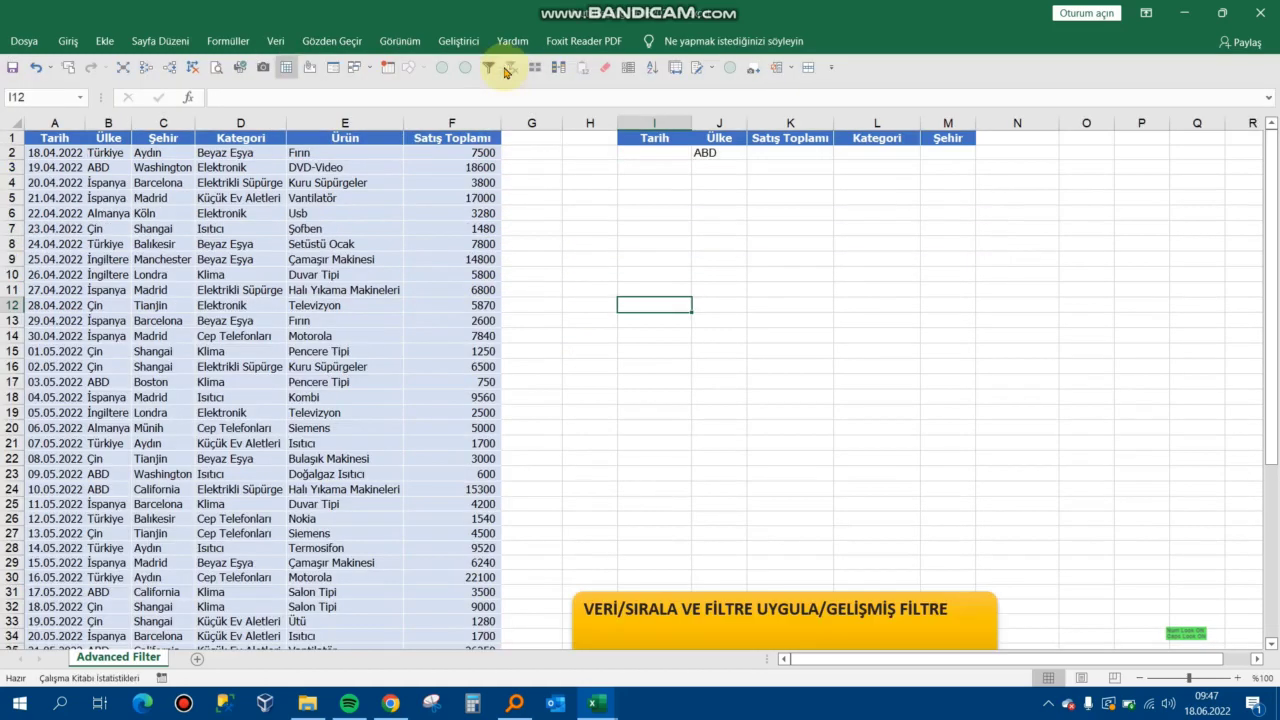
pyautogui.click(498, 66)
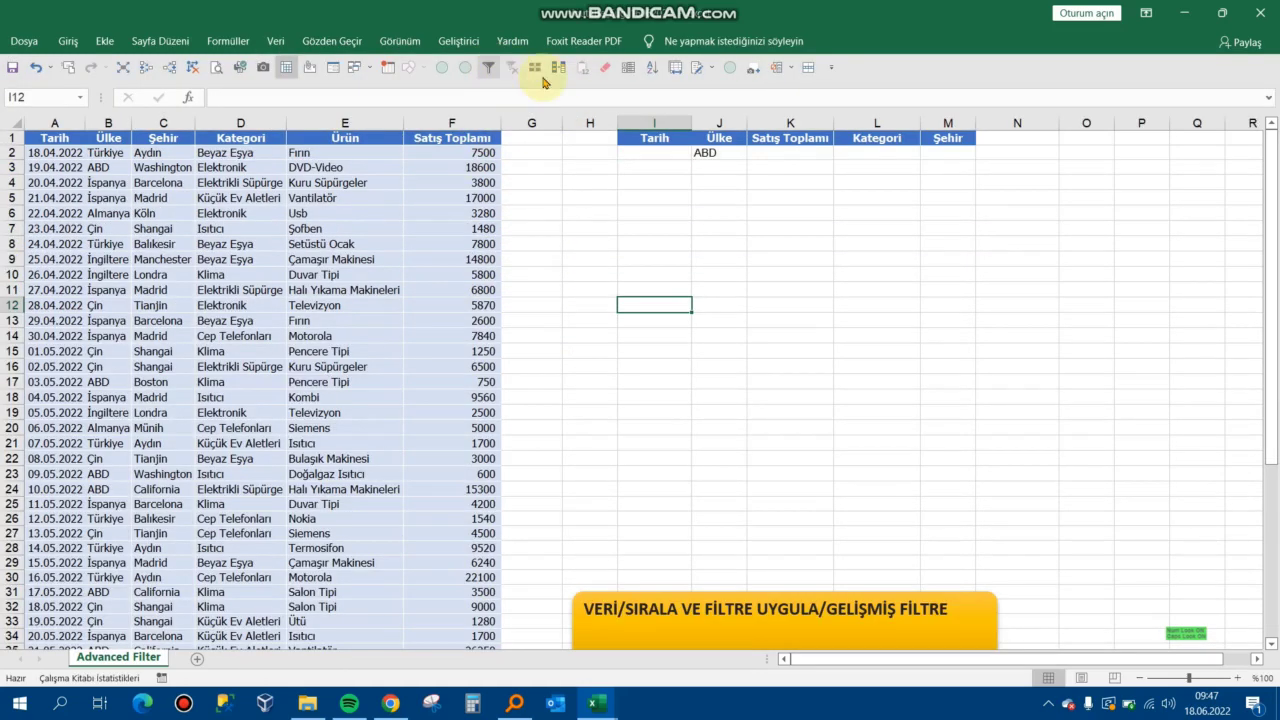
pyautogui.click(552, 229)
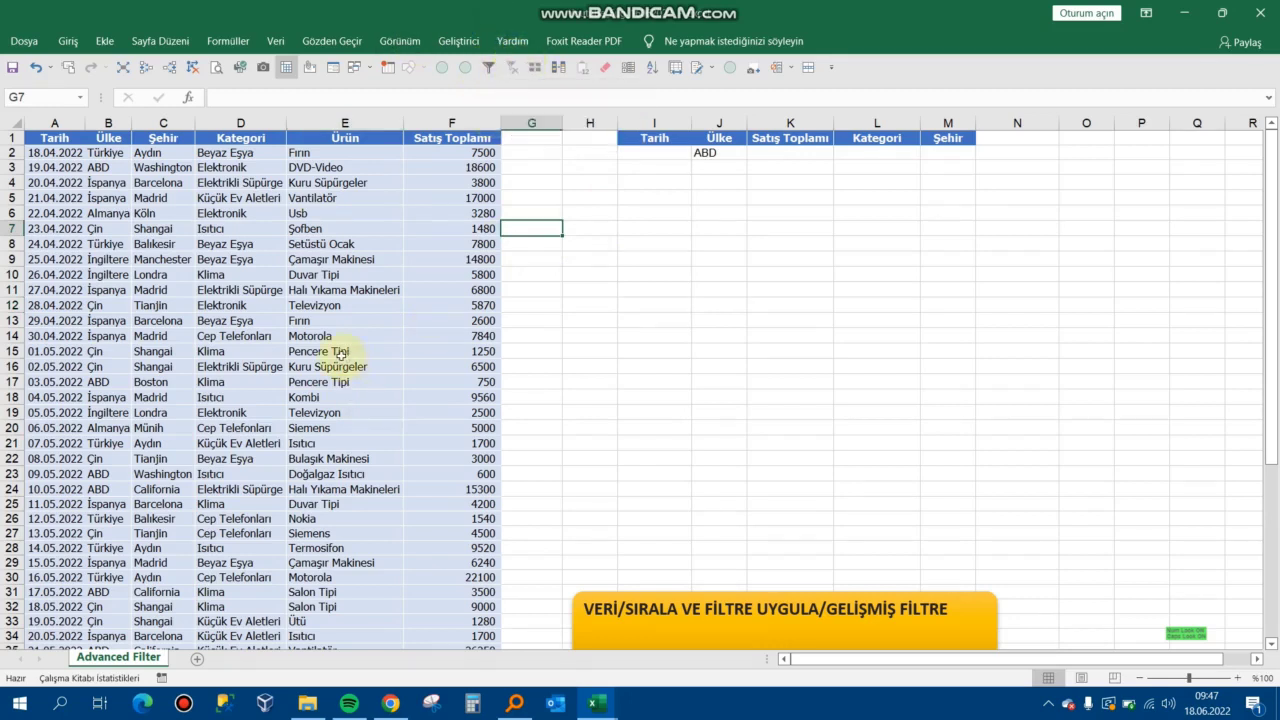
pyautogui.rightClick(907, 74)
pyautogui.click(915, 80)
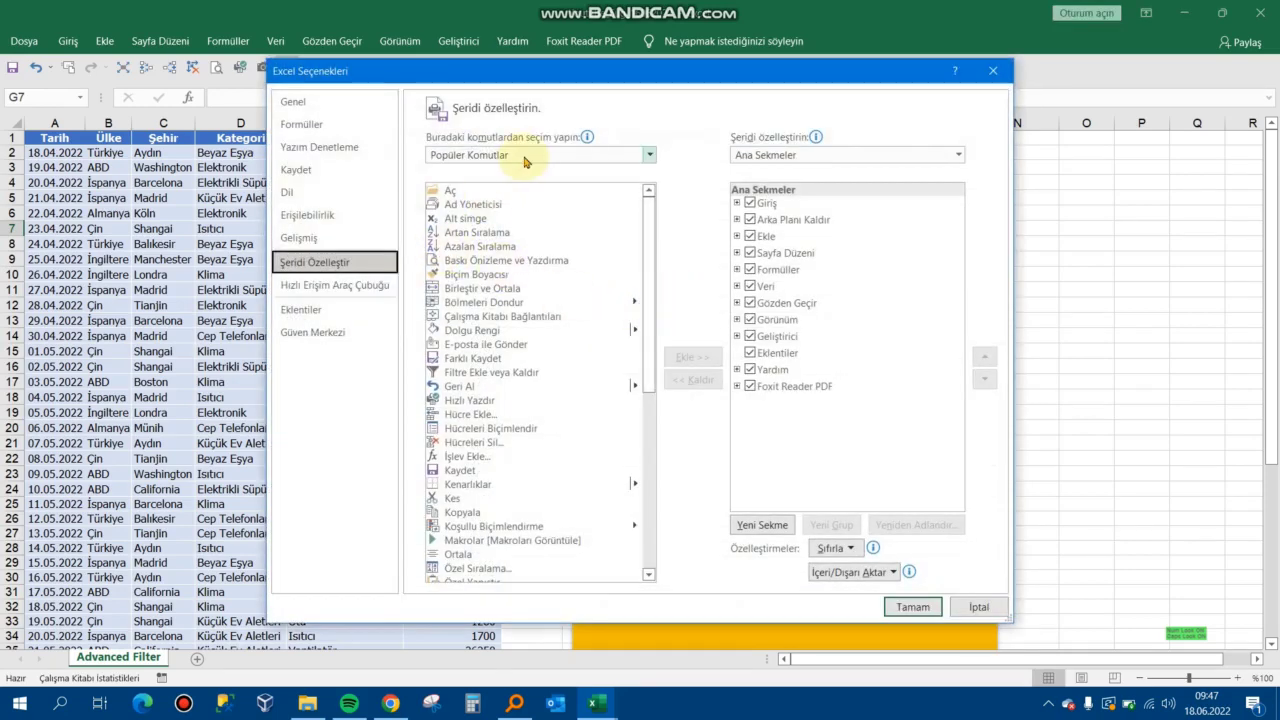
pyautogui.click(336, 285)
pyautogui.press('Escape')
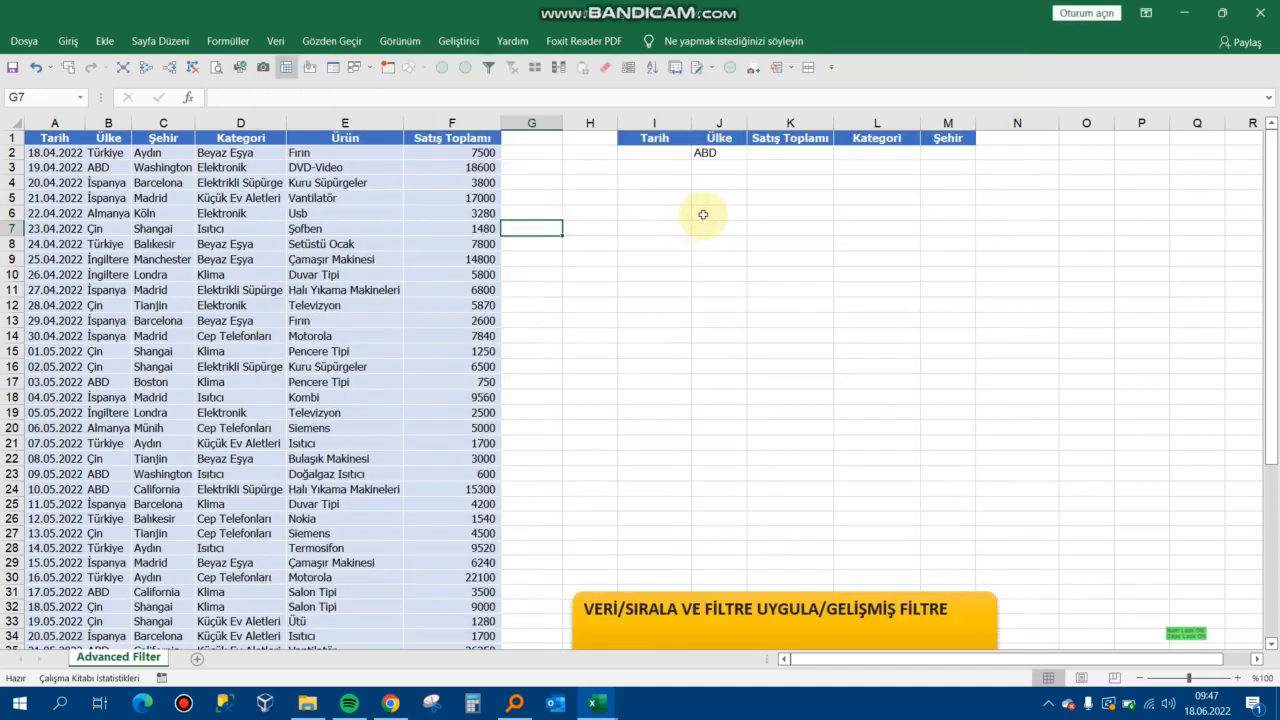
pyautogui.click(655, 243)
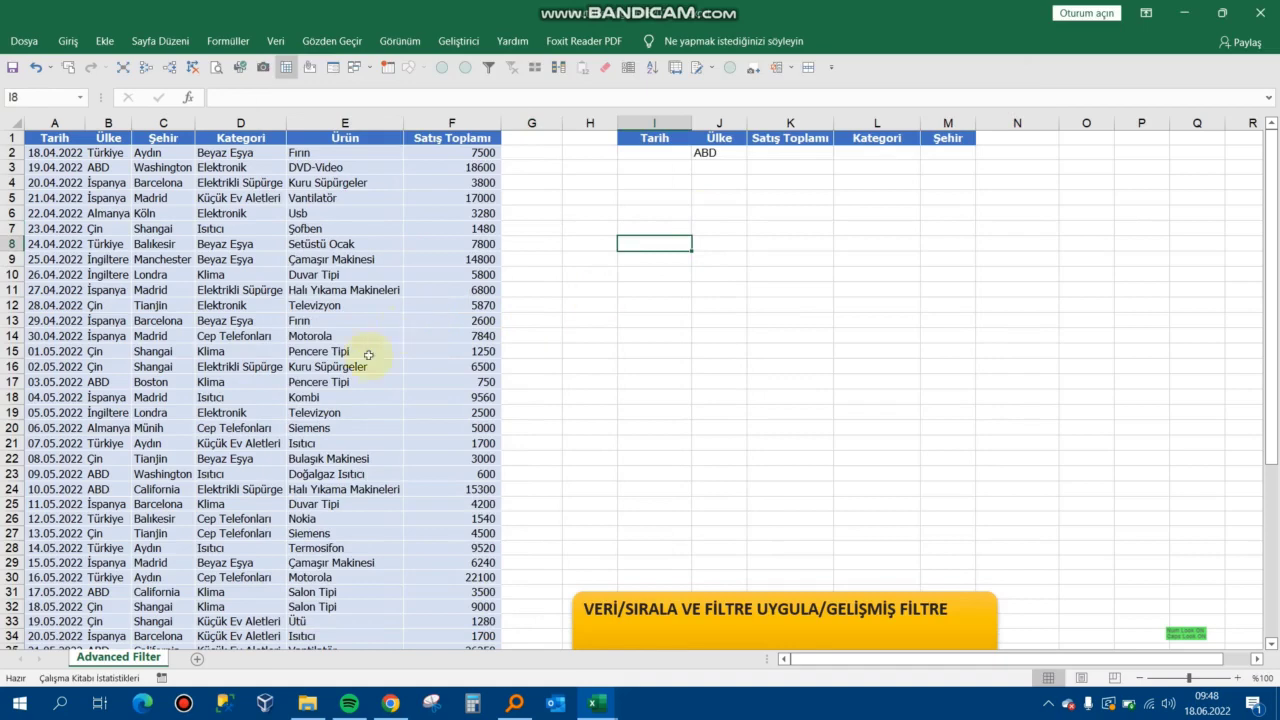
# Enter ÇIN in J2 and ABD in J3 as the two Ülke criteria.
pyautogui.scroll(-14, 707, 409)
pyautogui.scroll(4, 740, 406)
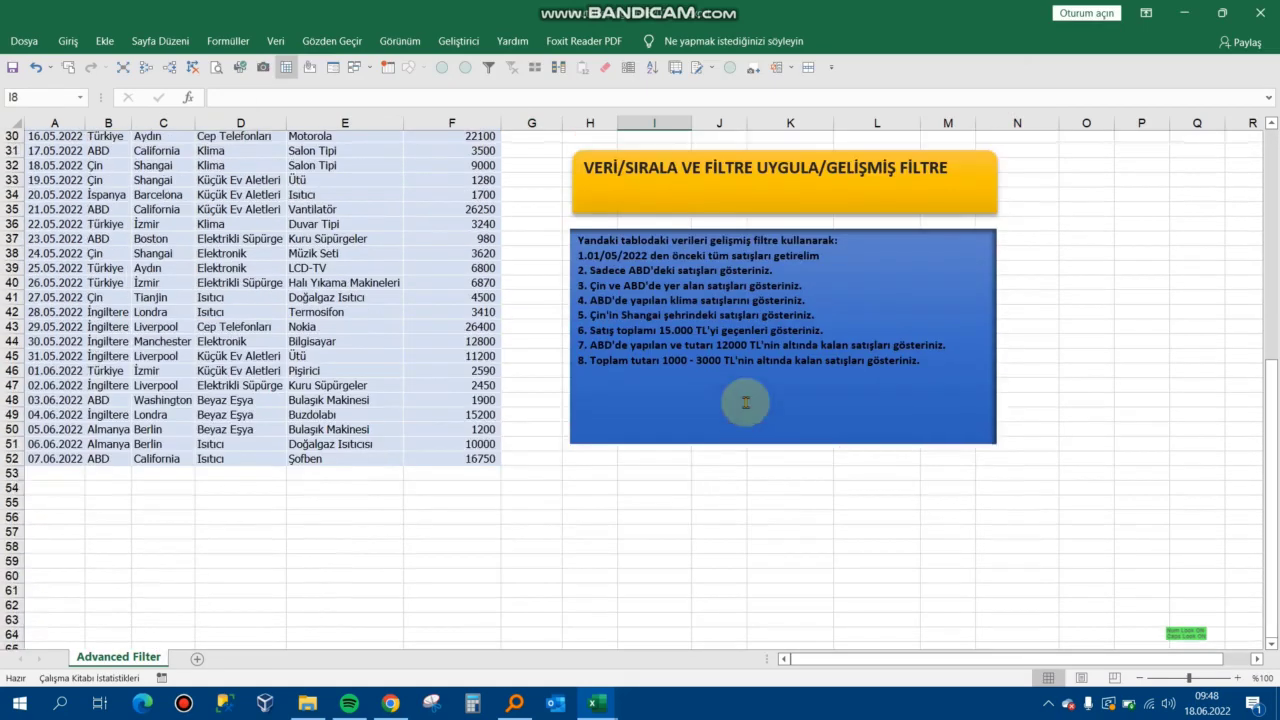
pyautogui.scroll(1, 735, 350)
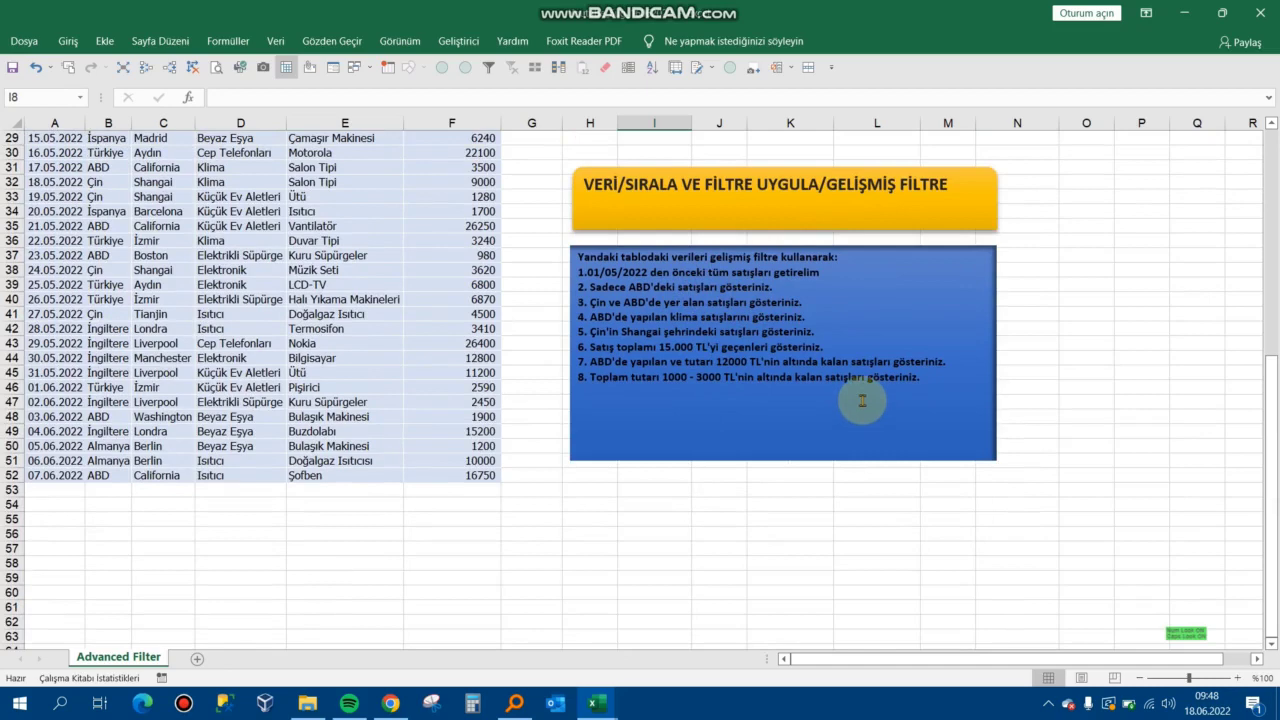
pyautogui.scroll(9, 862, 400)
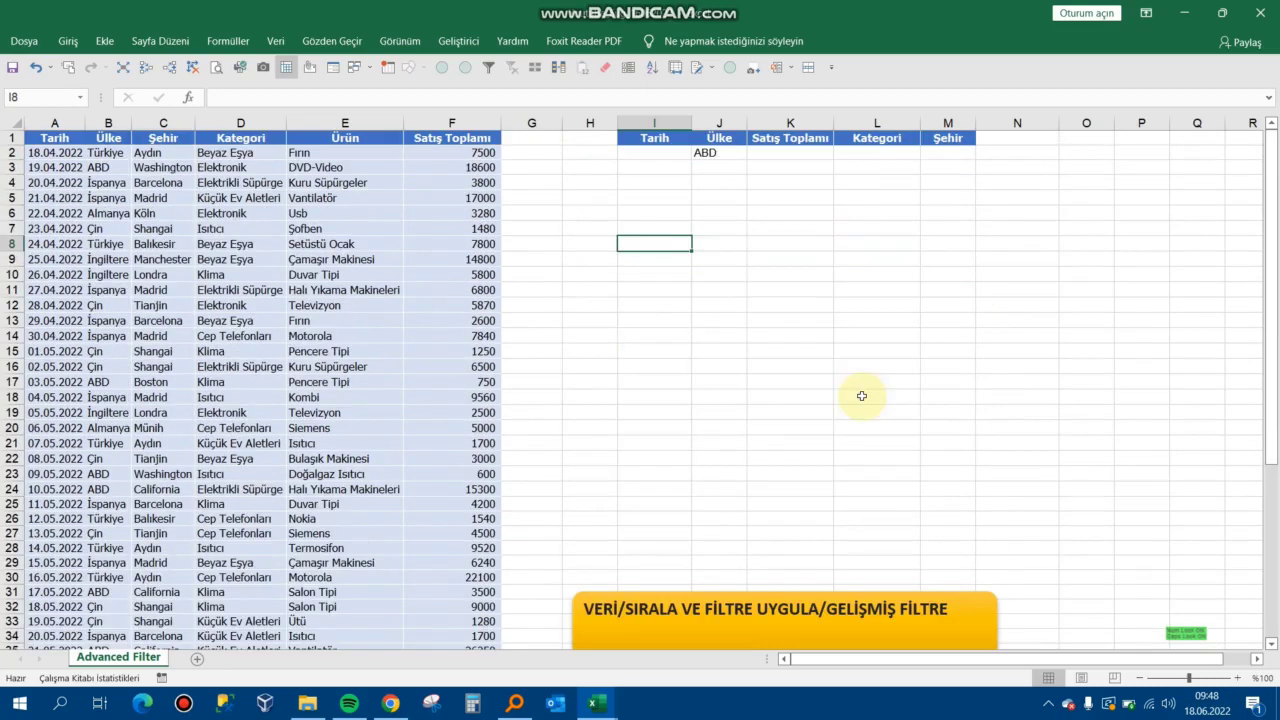
pyautogui.click(715, 152)
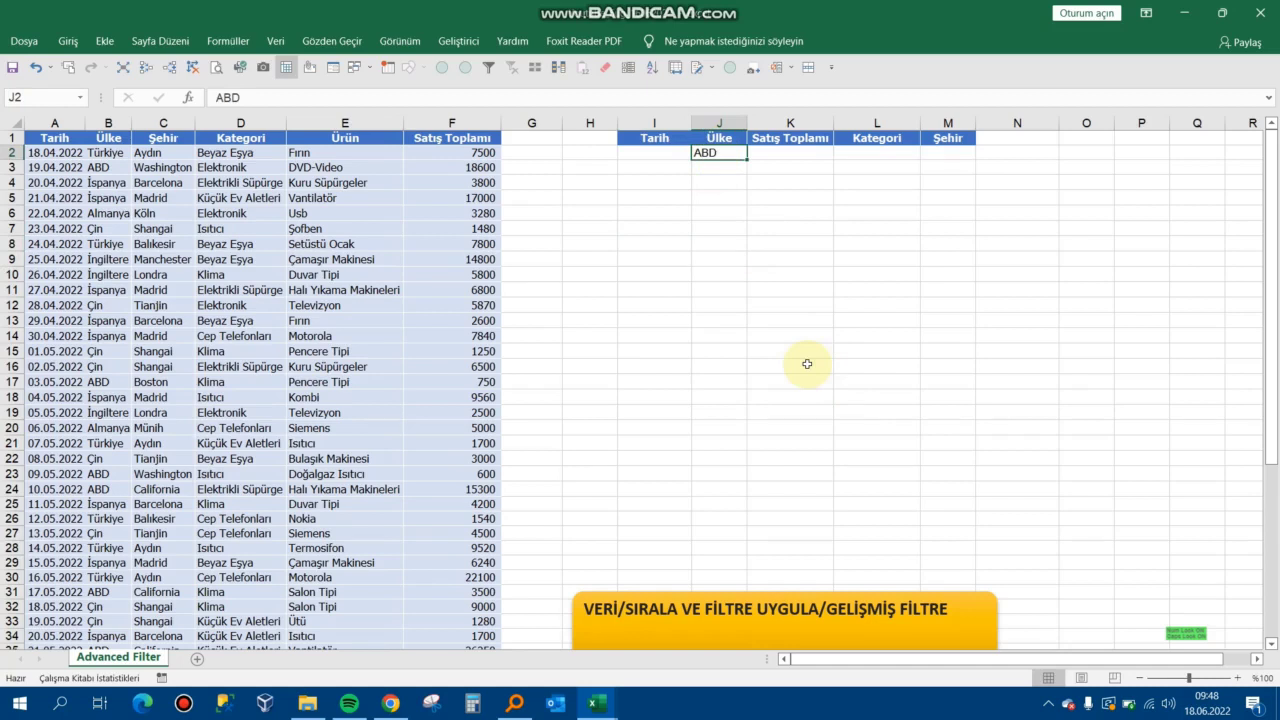
pyautogui.write('ÇIN')
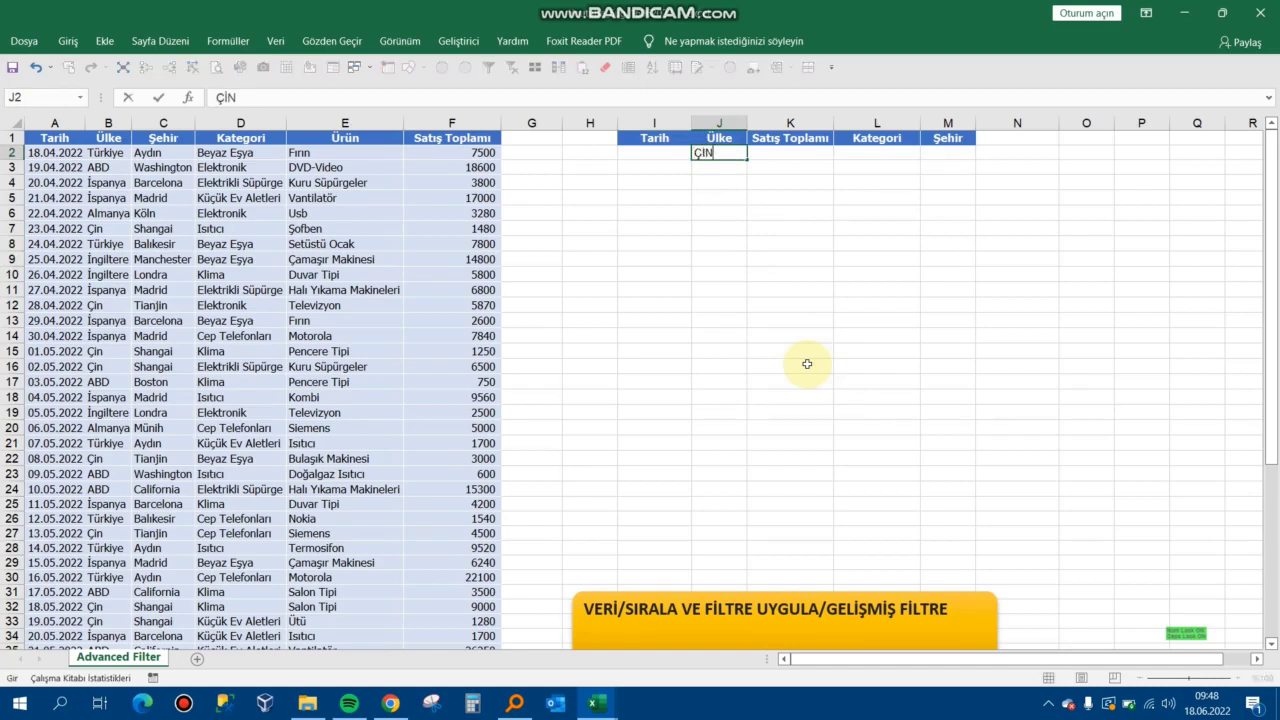
pyautogui.press('Return')
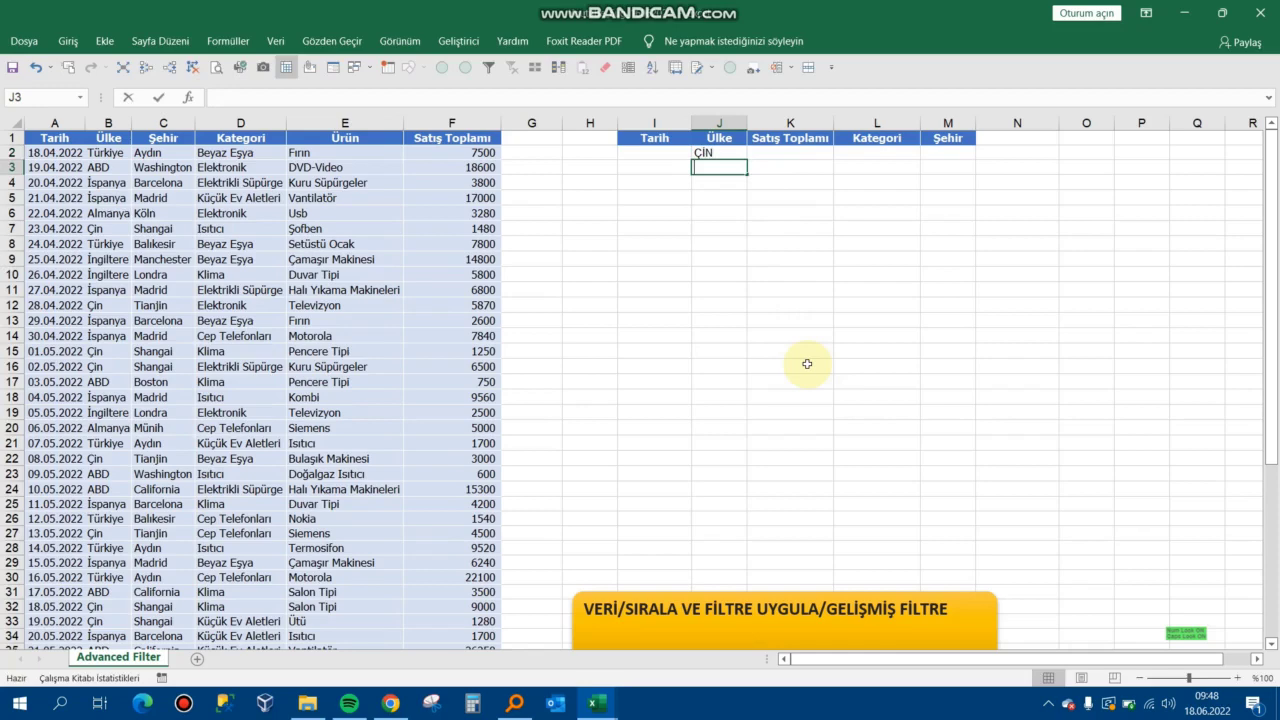
pyautogui.write('ABD')
pyautogui.press('Return')
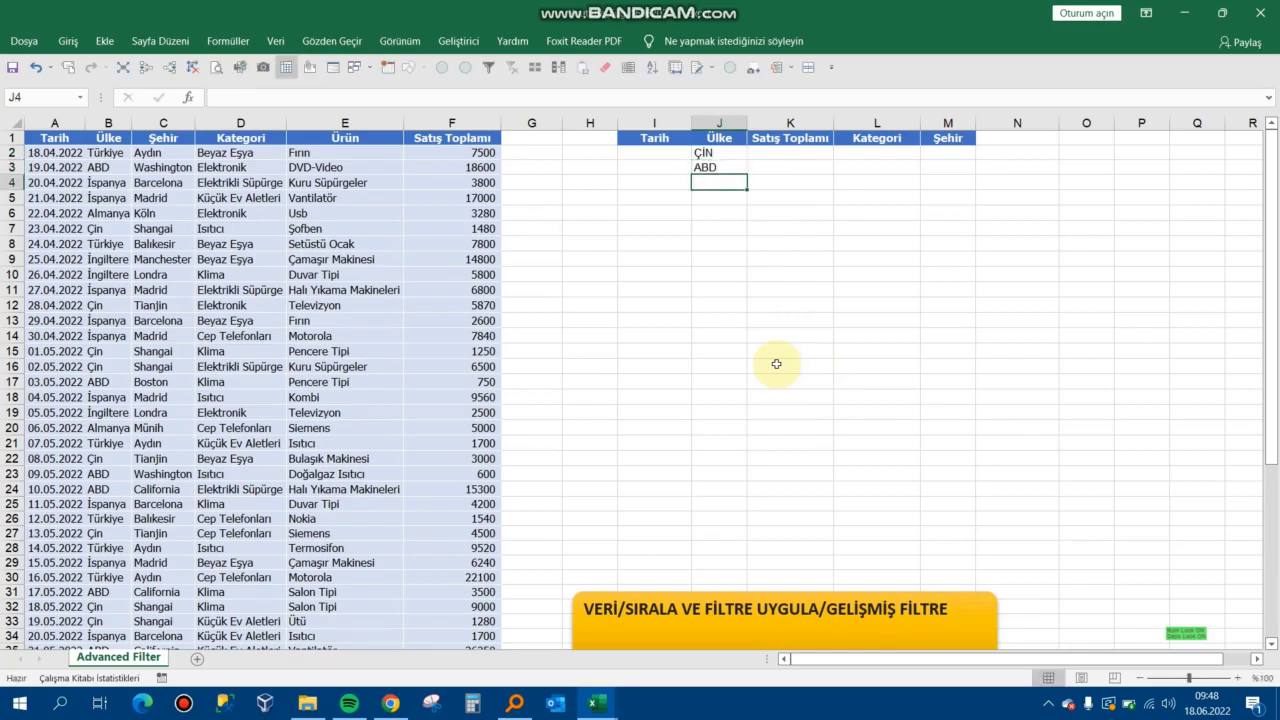
pyautogui.scroll(-4, 751, 328)
pyautogui.scroll(-1, 751, 328)
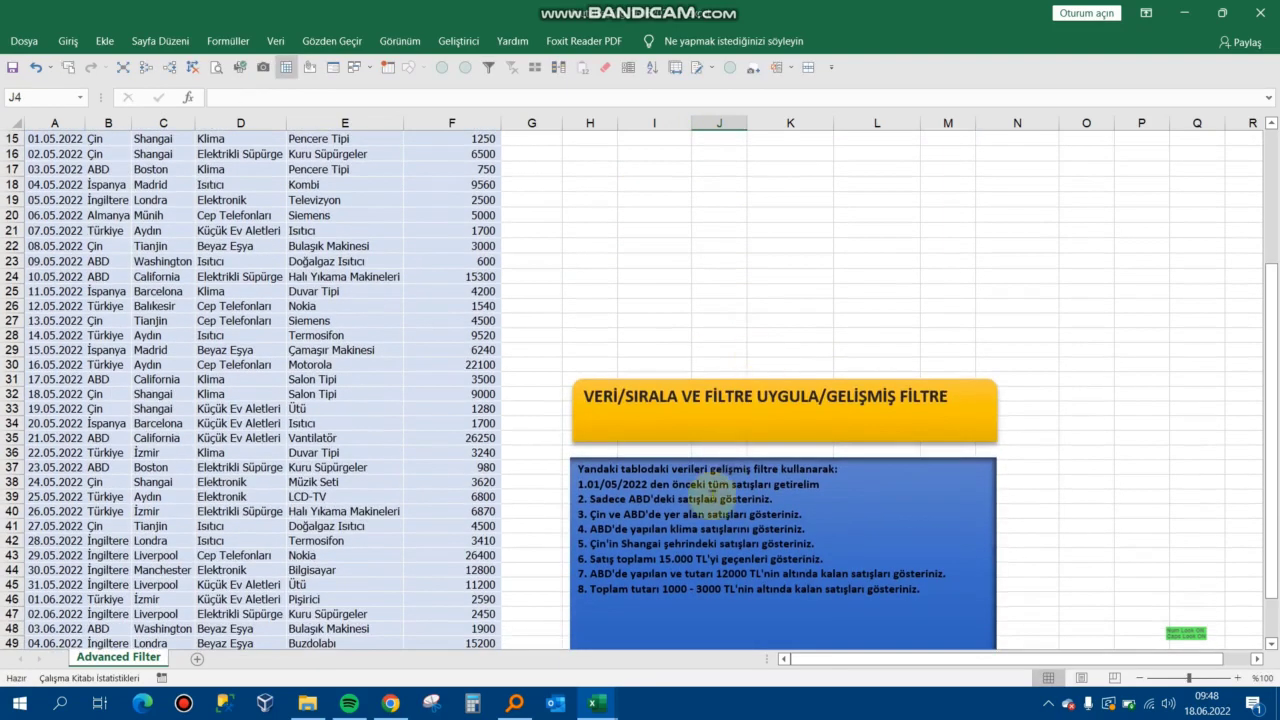
pyautogui.scroll(5, 760, 486)
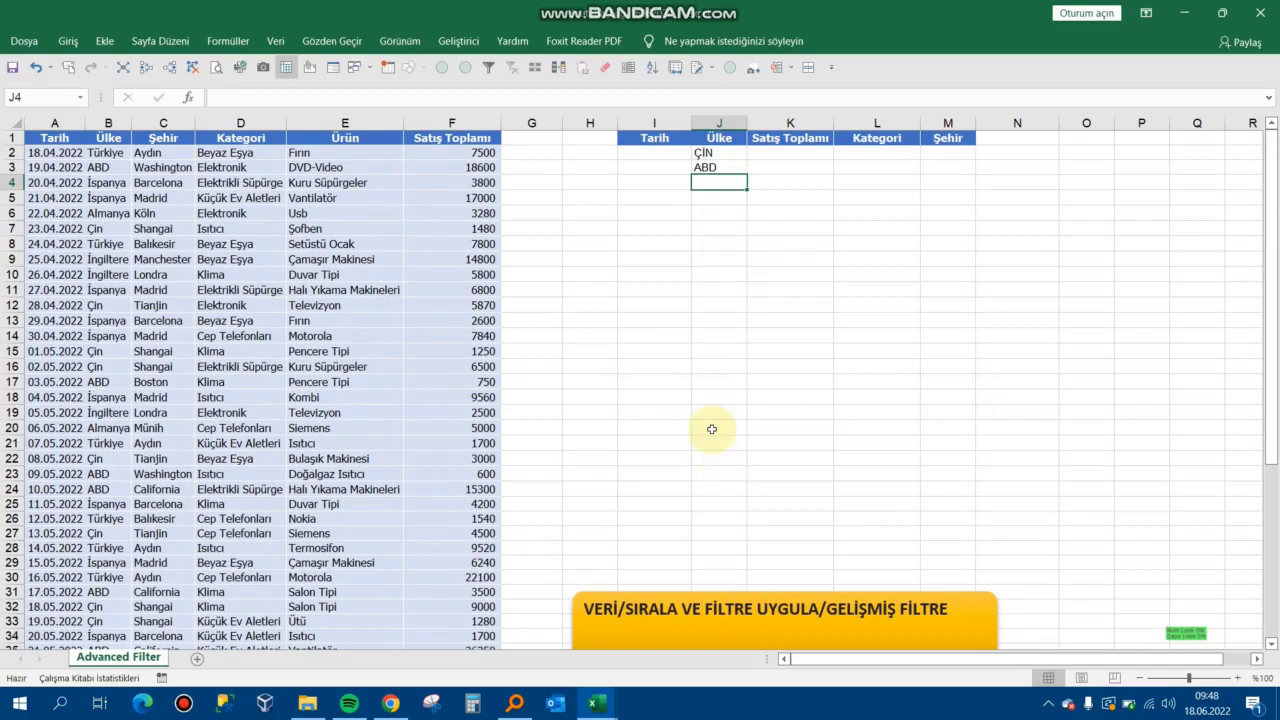
# In Advanced Filter, choose Copy to another location with list range A1:F52.
pyautogui.click(590, 228)
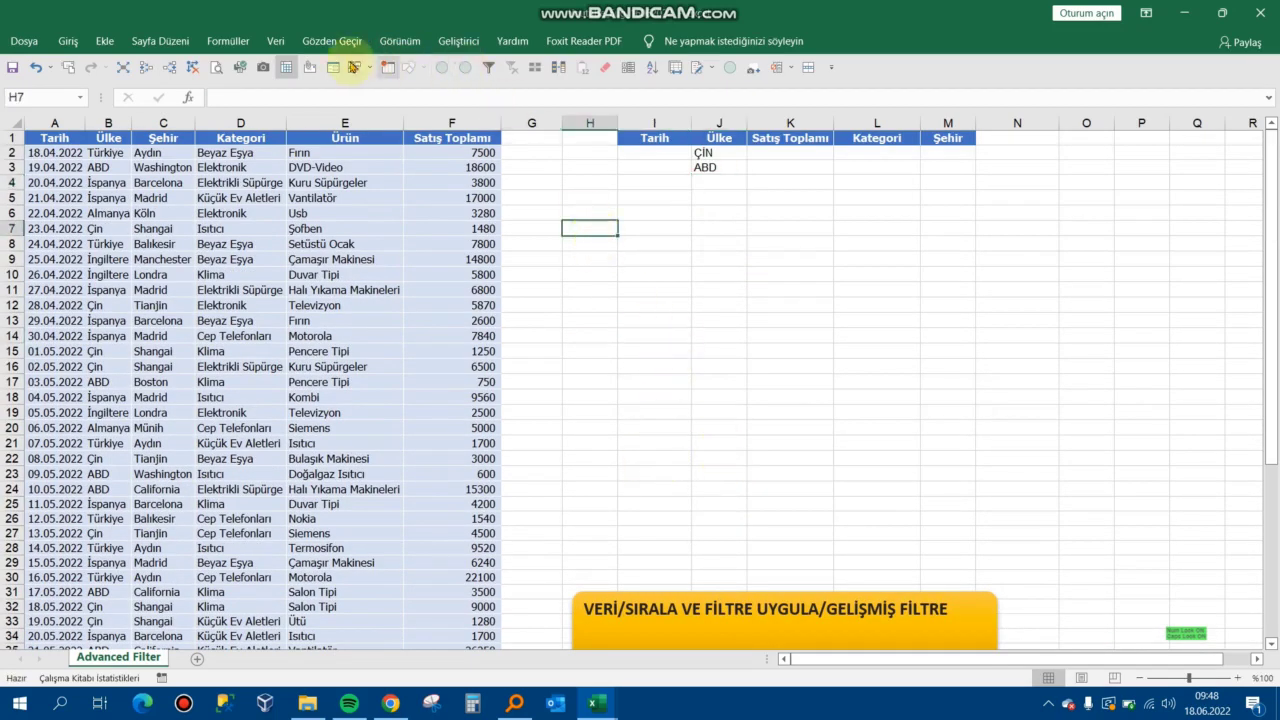
pyautogui.click(277, 48)
pyautogui.click(494, 100)
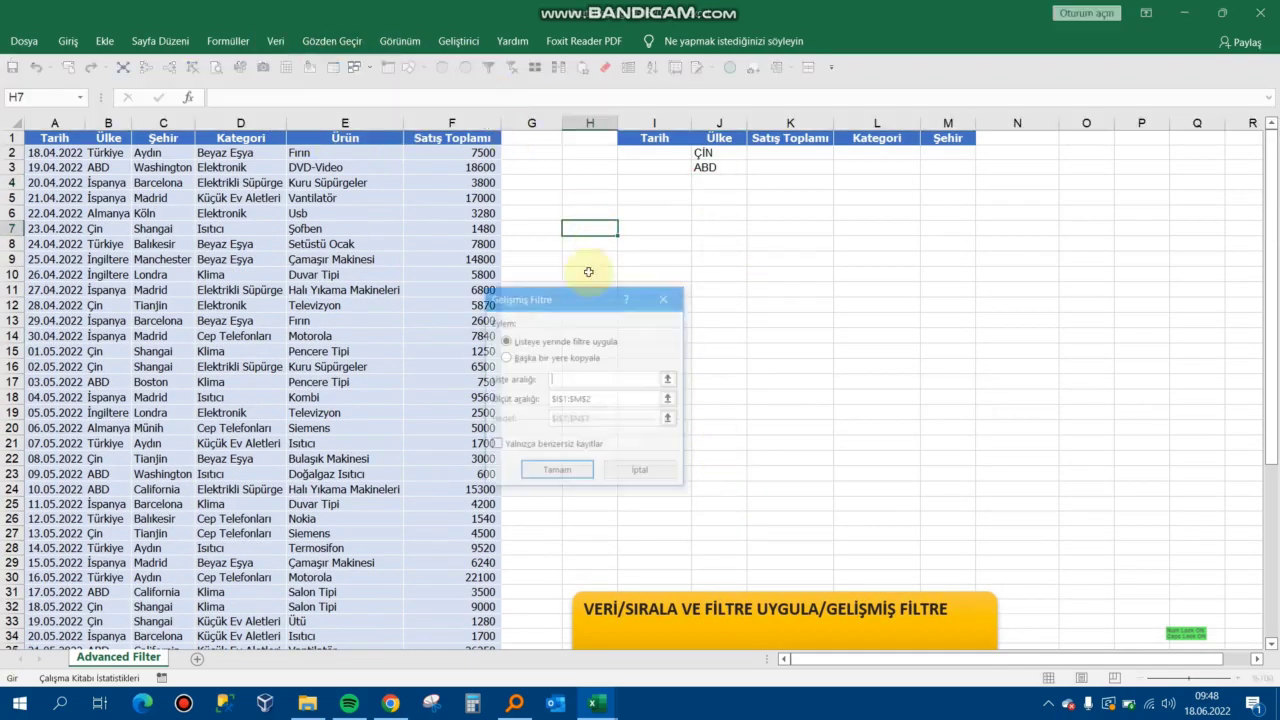
pyautogui.click(505, 357)
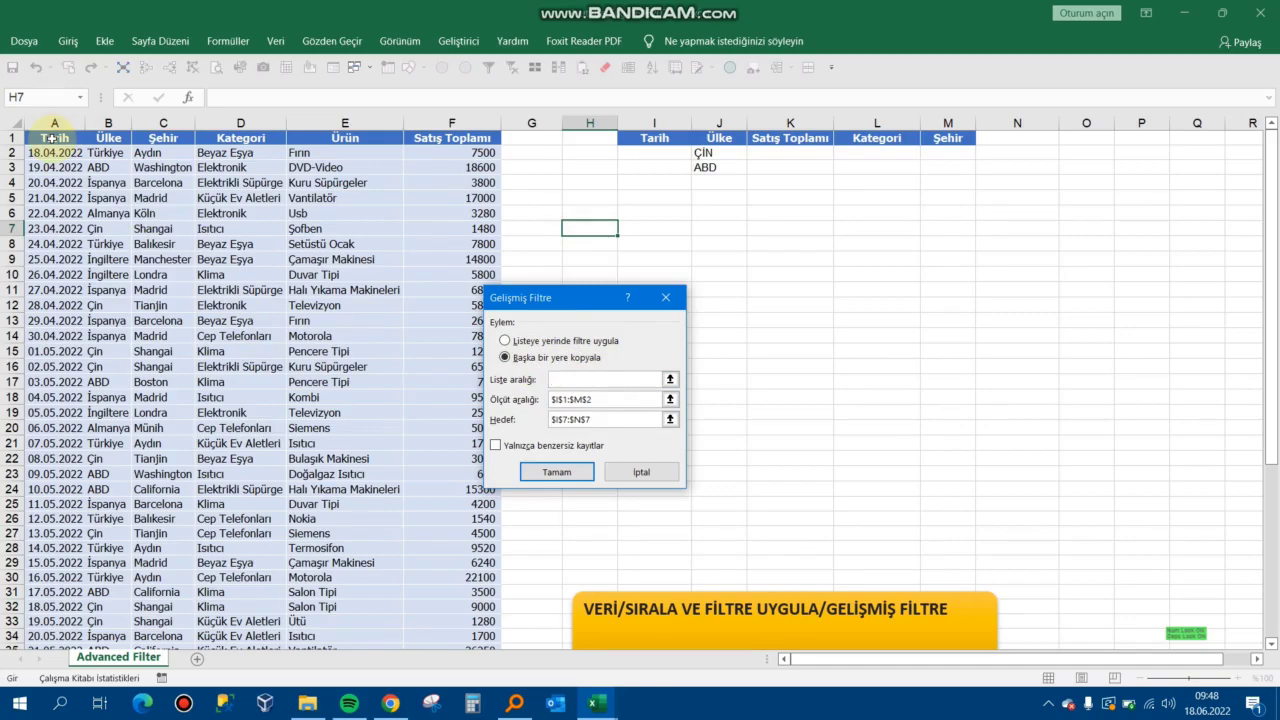
pyautogui.moveTo(54, 138); pyautogui.dragTo(483, 693)
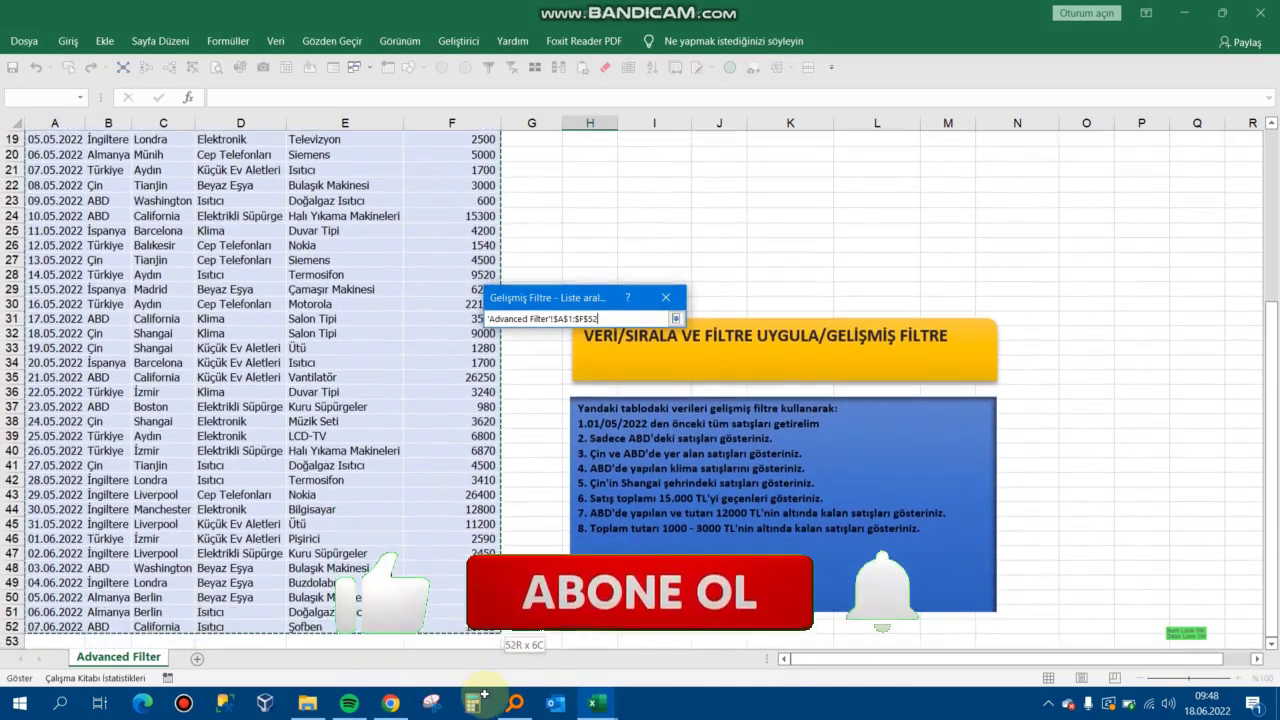
pyautogui.moveTo(483, 693); pyautogui.dragTo(424, 571)
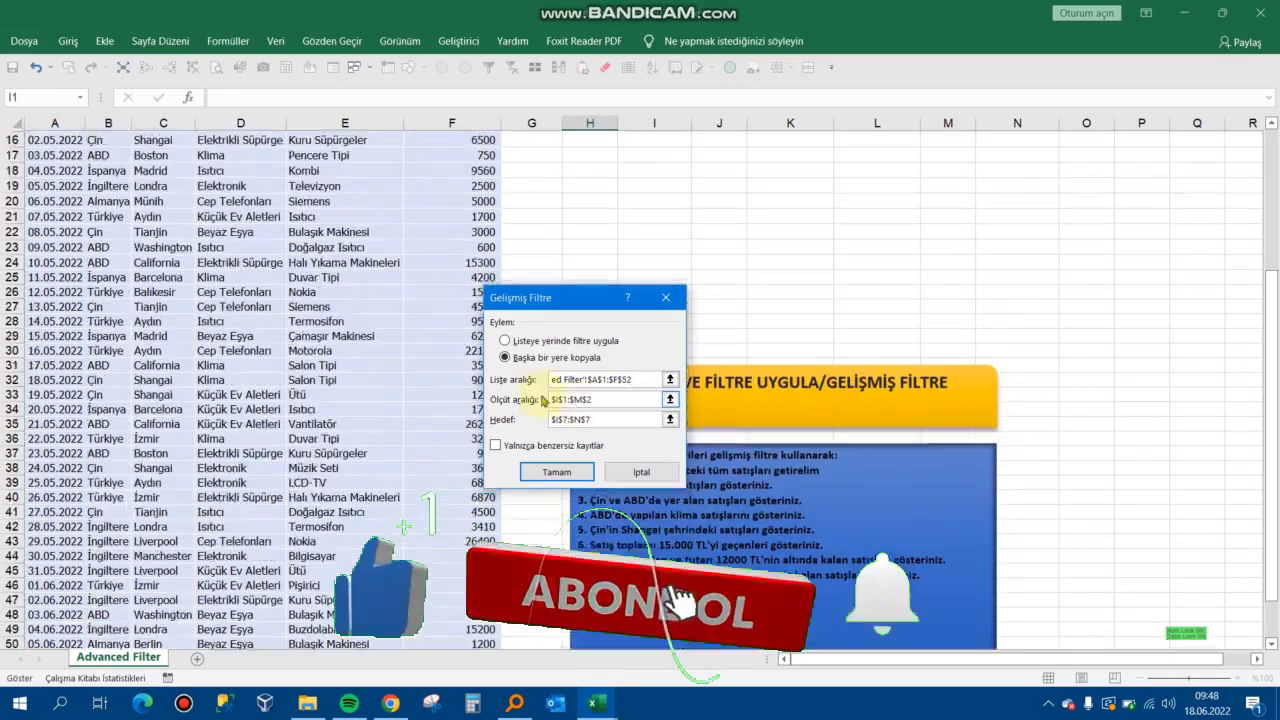
# Set criteria range I1:M3 and copy the 19 matching sales to I7:N26.
pyautogui.moveTo(619, 395); pyautogui.dragTo(523, 397)
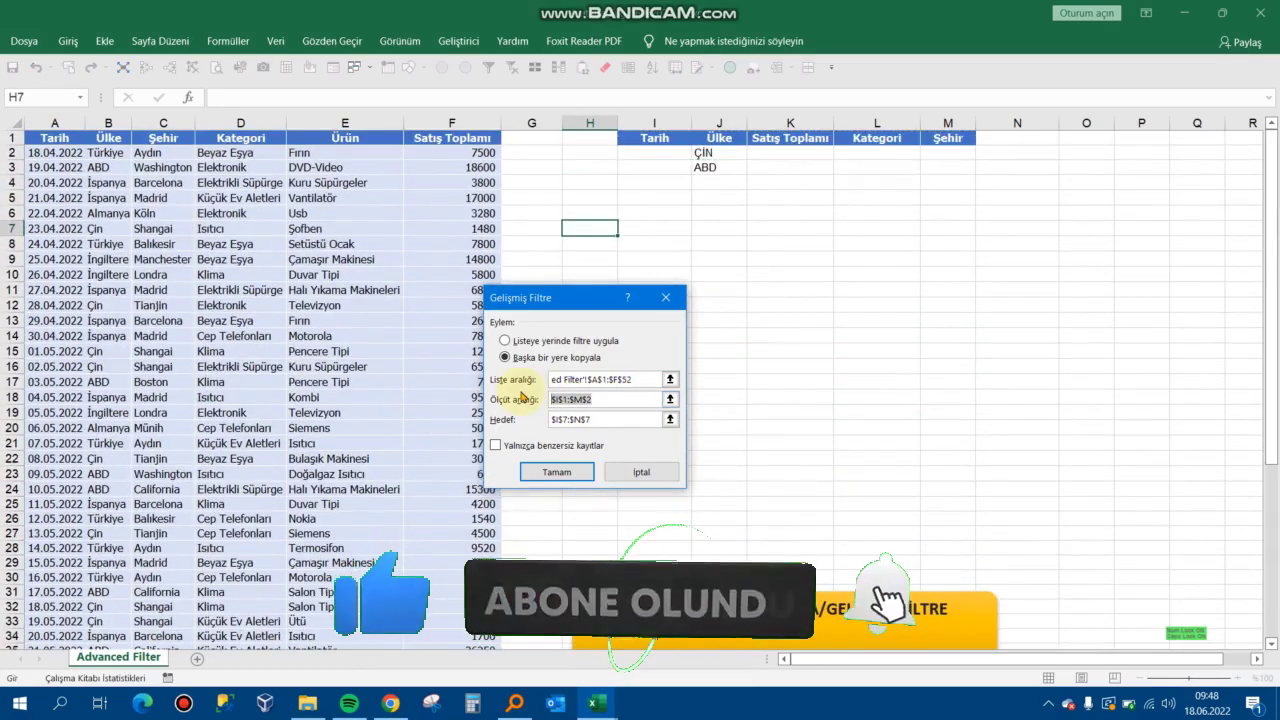
pyautogui.press('BackSpace')
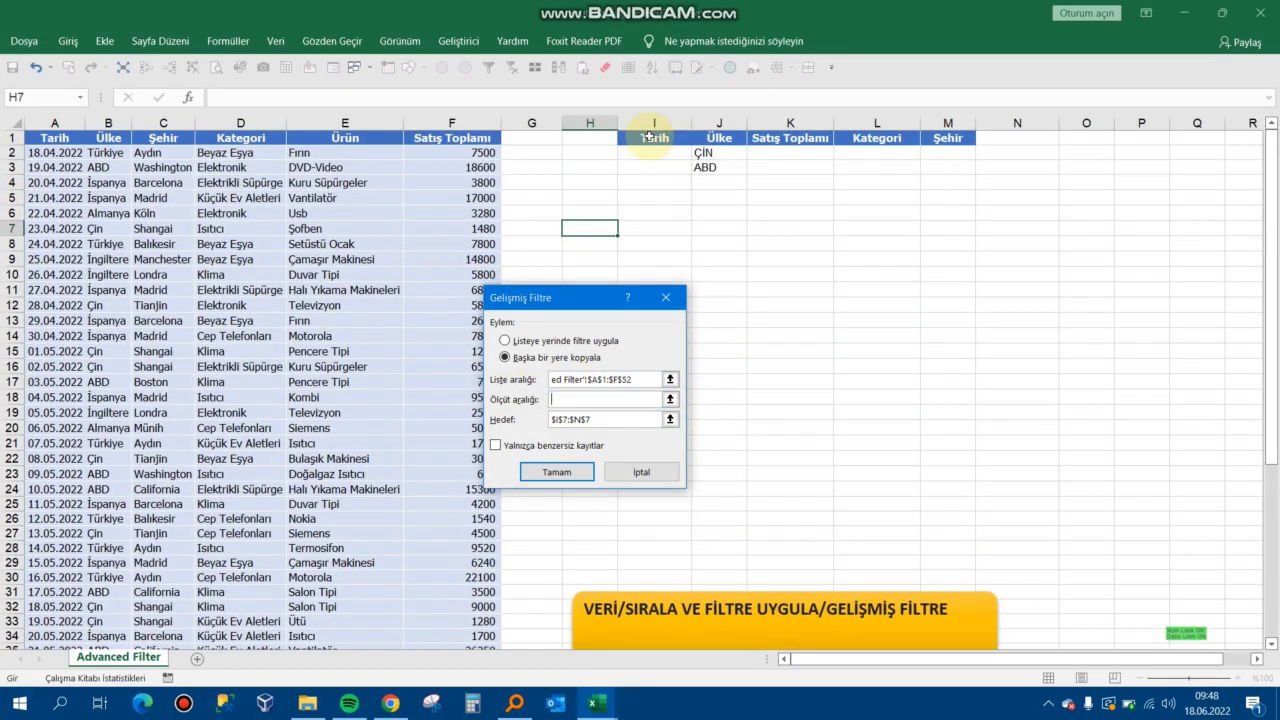
pyautogui.moveTo(650, 137); pyautogui.dragTo(938, 167)
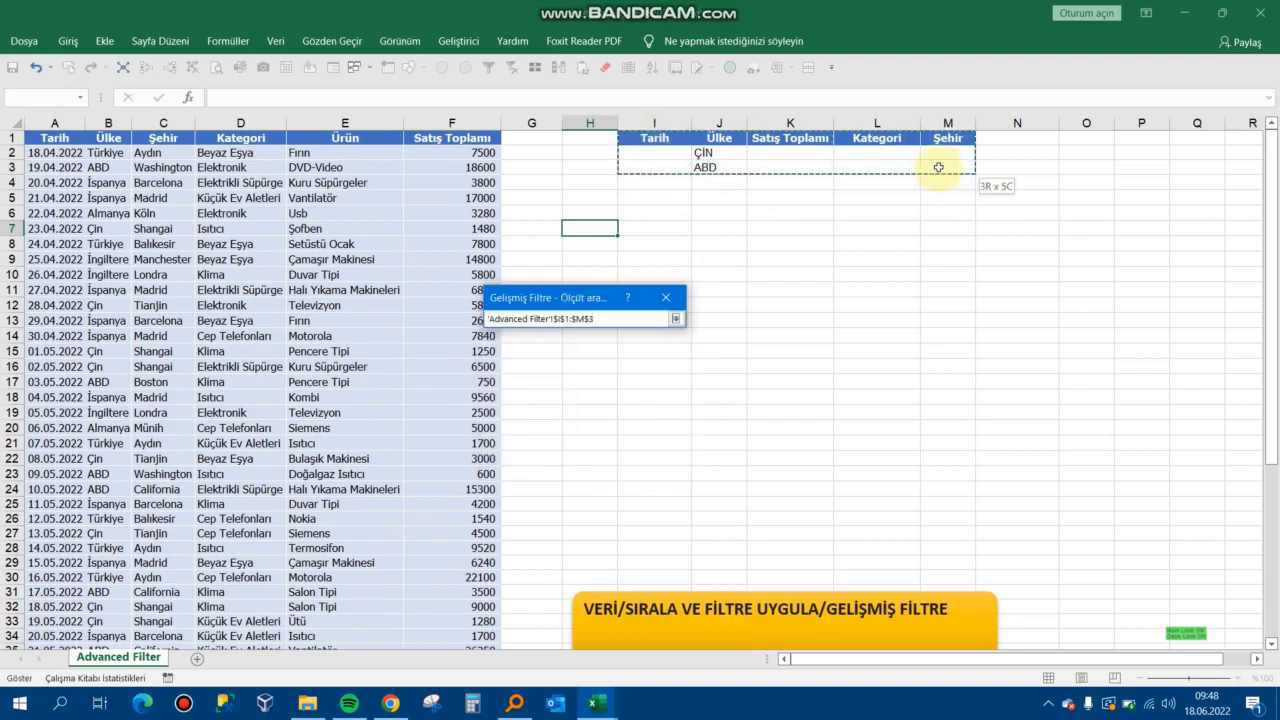
pyautogui.moveTo(938, 167); pyautogui.dragTo(938, 167)
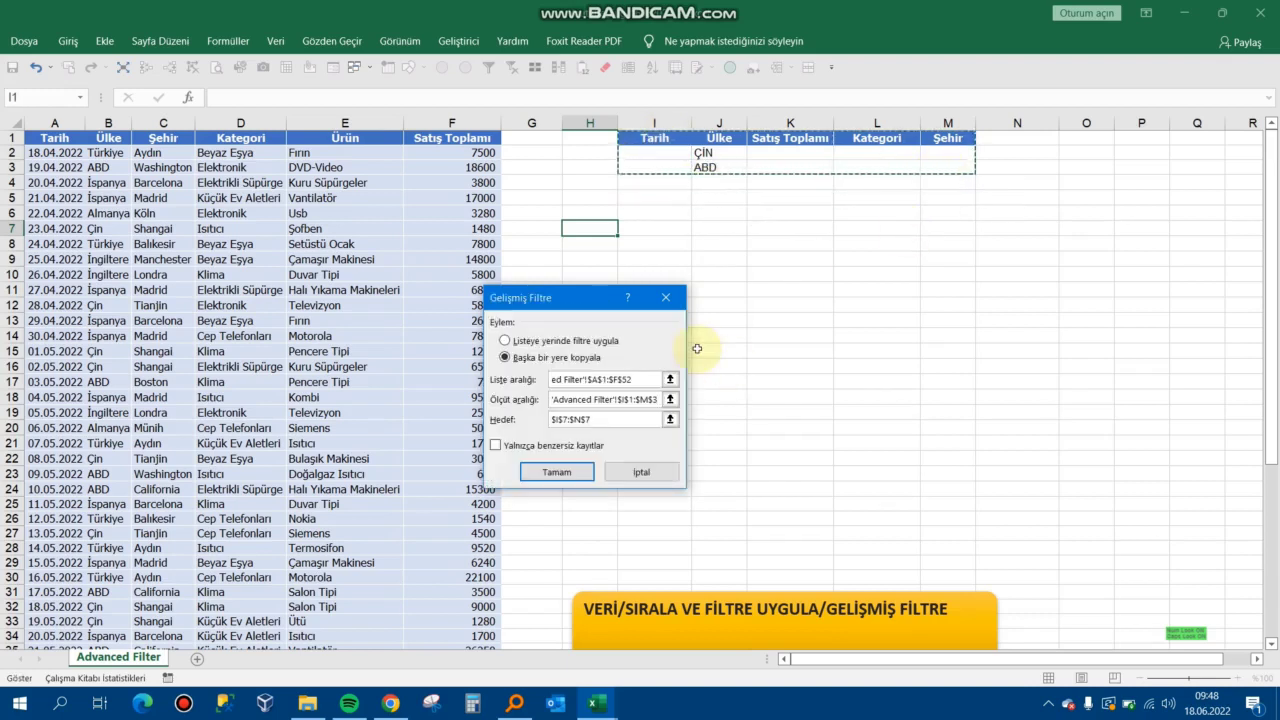
pyautogui.click(617, 420)
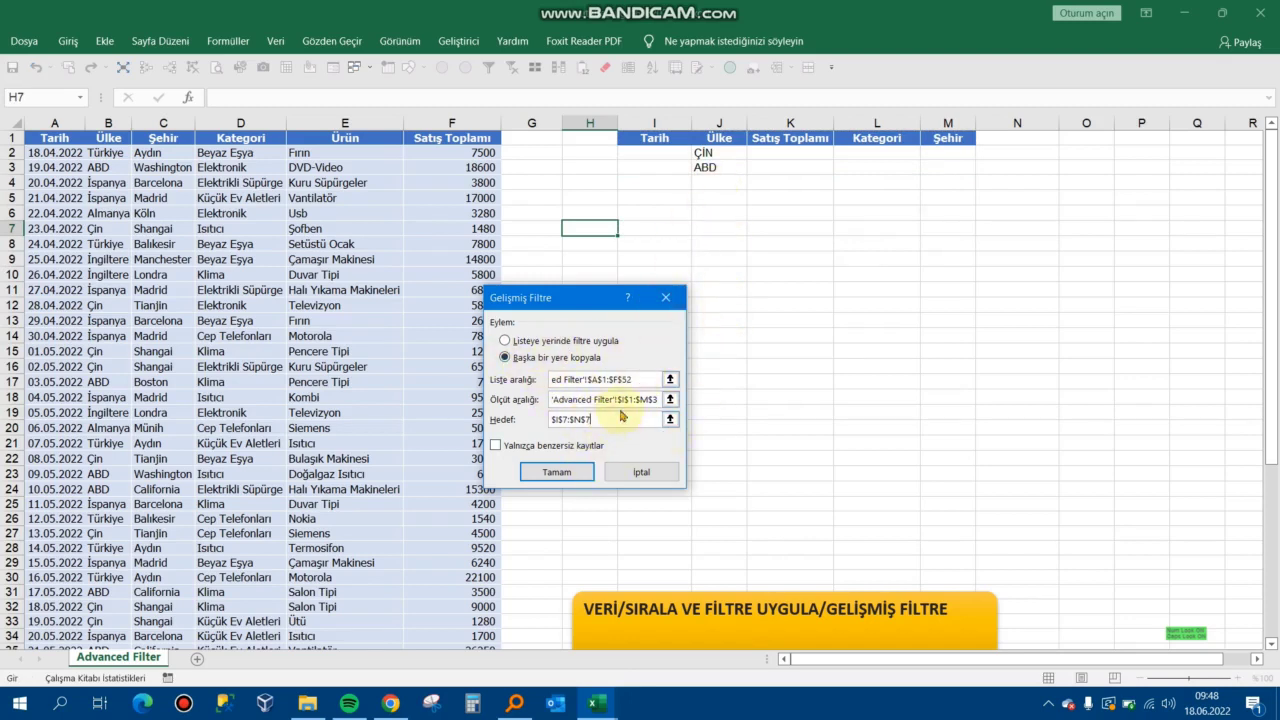
pyautogui.click(572, 472)
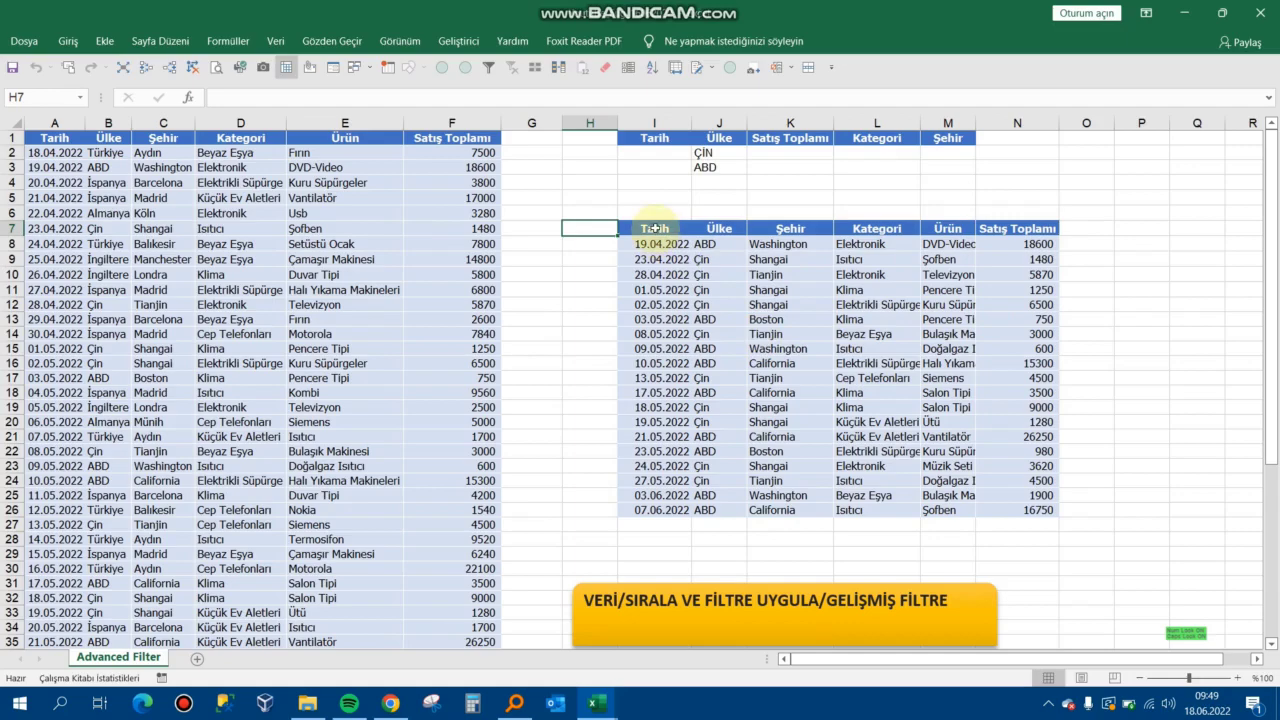
pyautogui.moveTo(654, 228); pyautogui.dragTo(1055, 512)
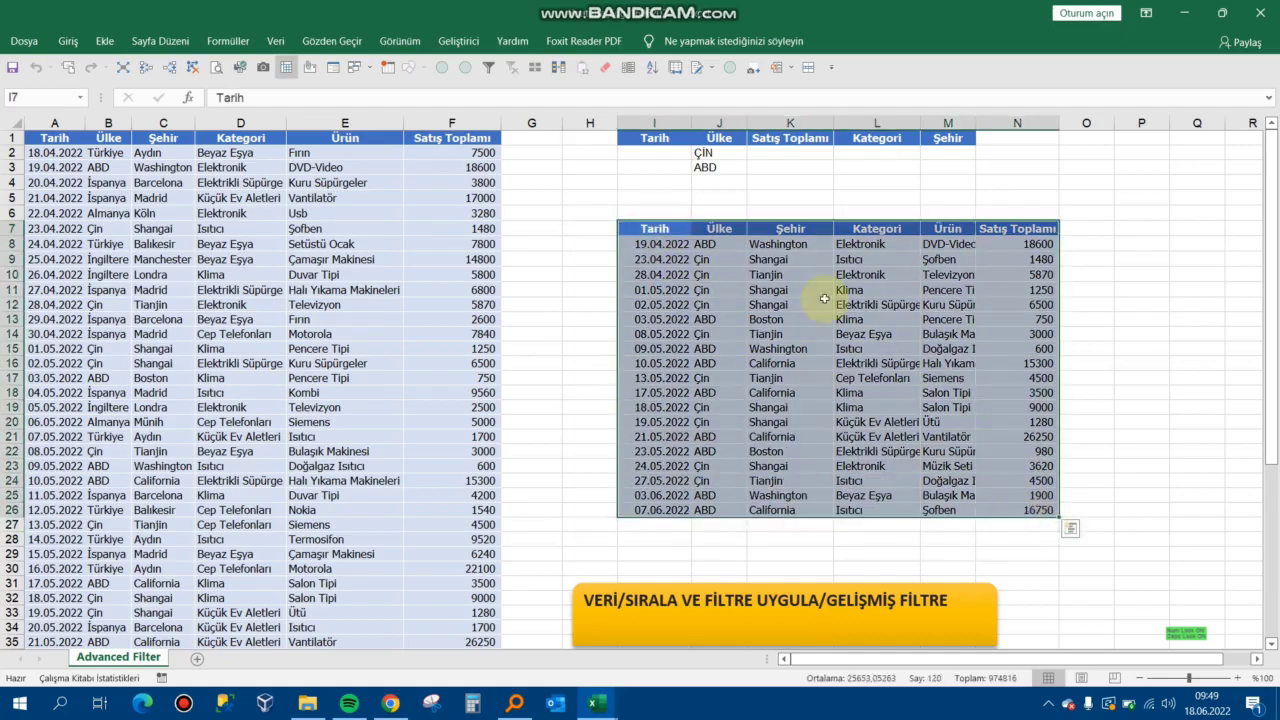
# Delete the copied Çin/ABD results from I7:N26.
pyautogui.click(603, 68)
pyautogui.scroll(-3, 700, 300)
pyautogui.scroll(-10, 791, 437)
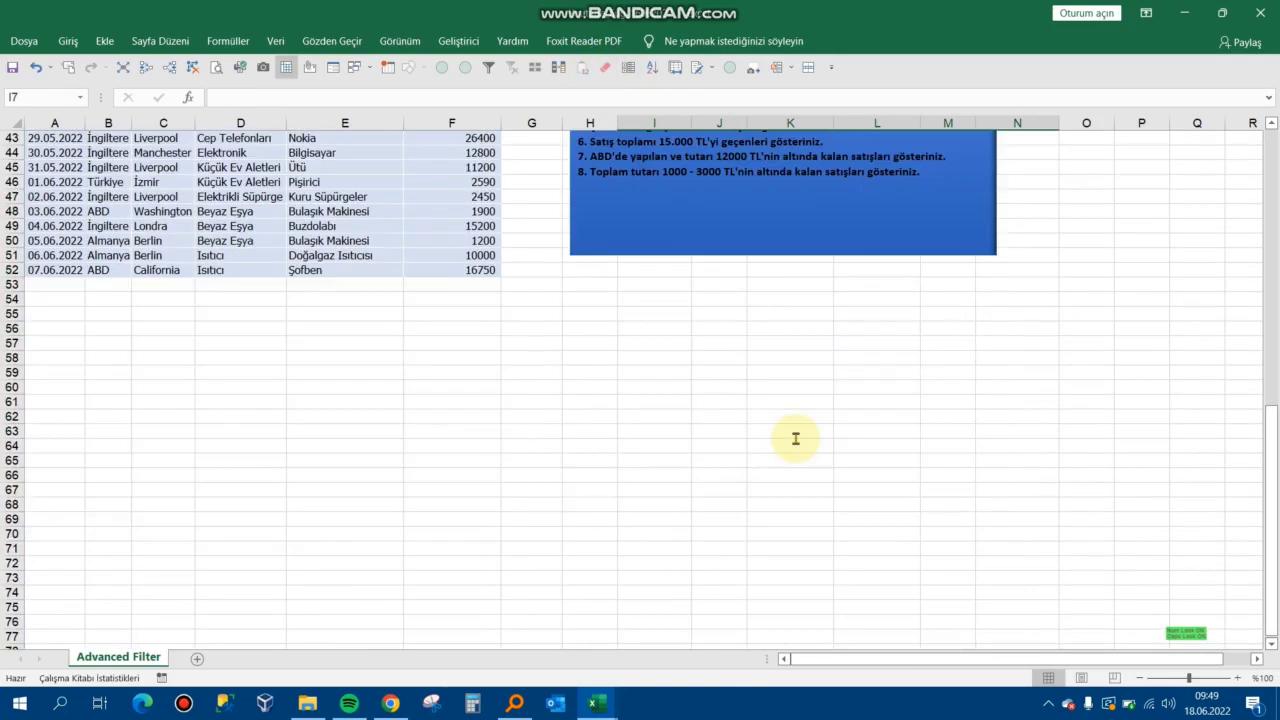
pyautogui.scroll(4, 797, 422)
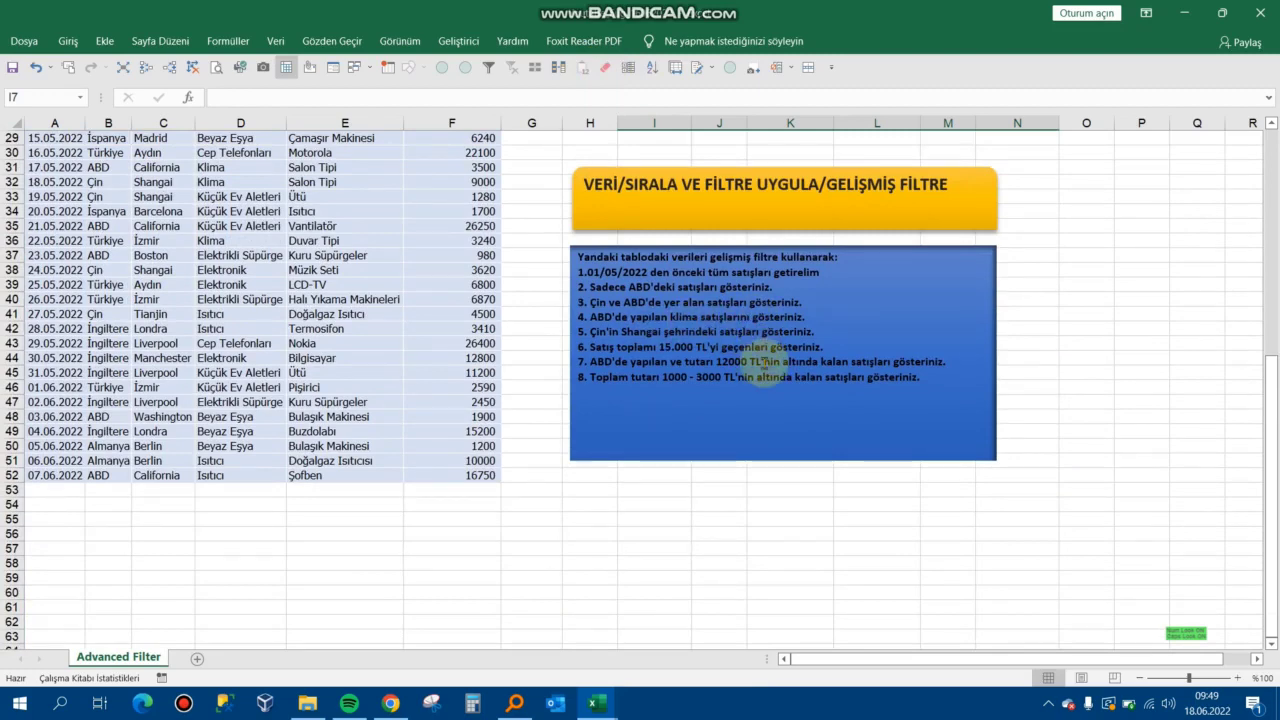
pyautogui.scroll(9, 786, 391)
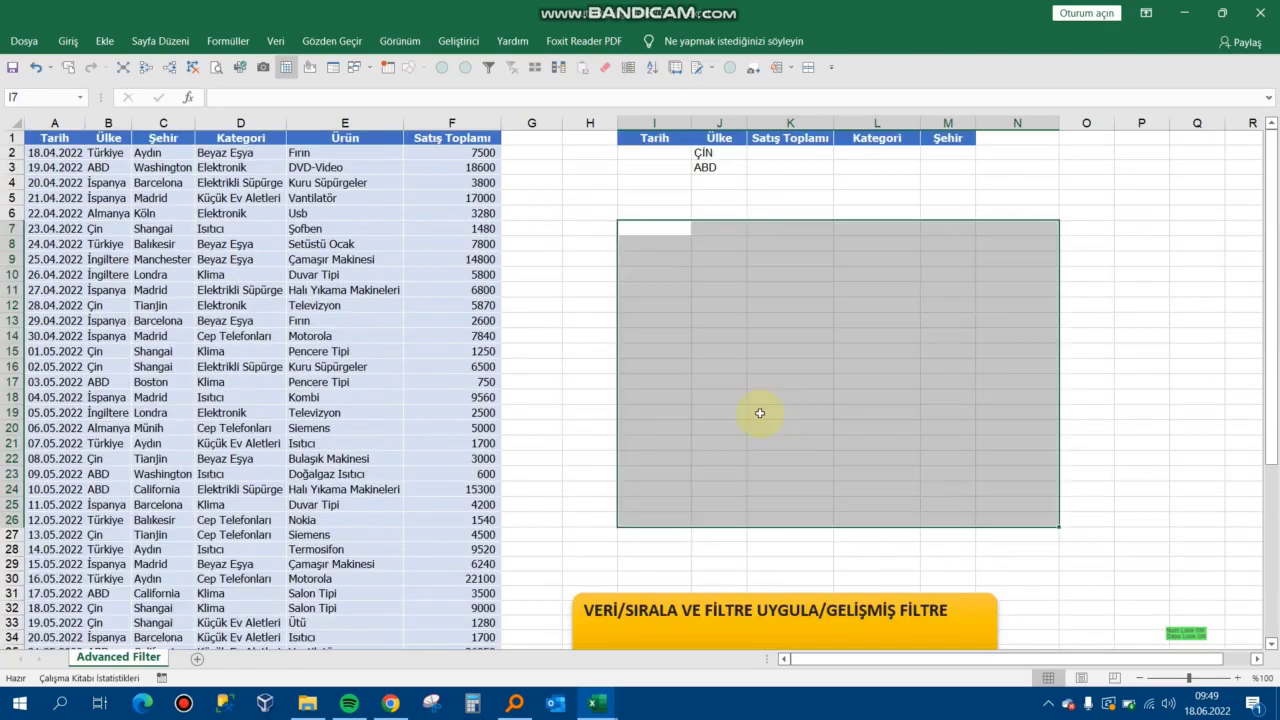
# Clear the country criteria and type ABD back into J2 as the only one.
pyautogui.click(700, 153)
pyautogui.hotkey('ctrl', 'v')
pyautogui.hotkey('ctrl', 'z')
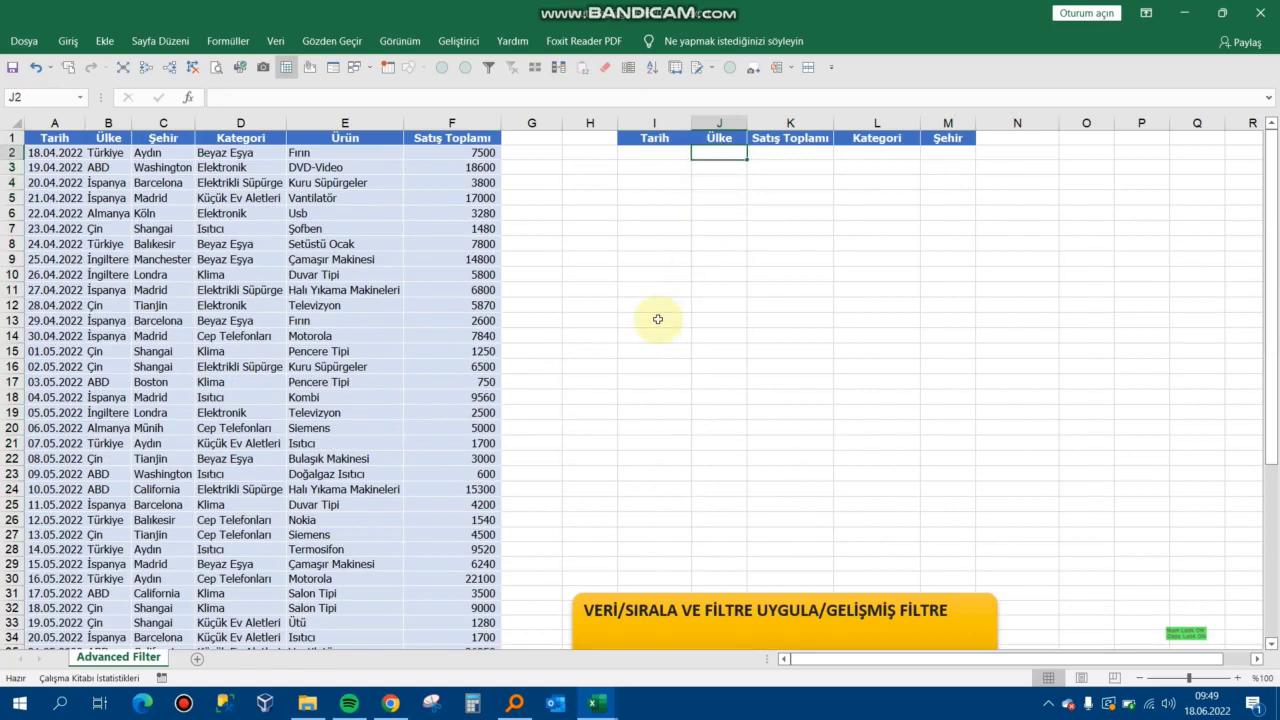
pyautogui.write('ABD')
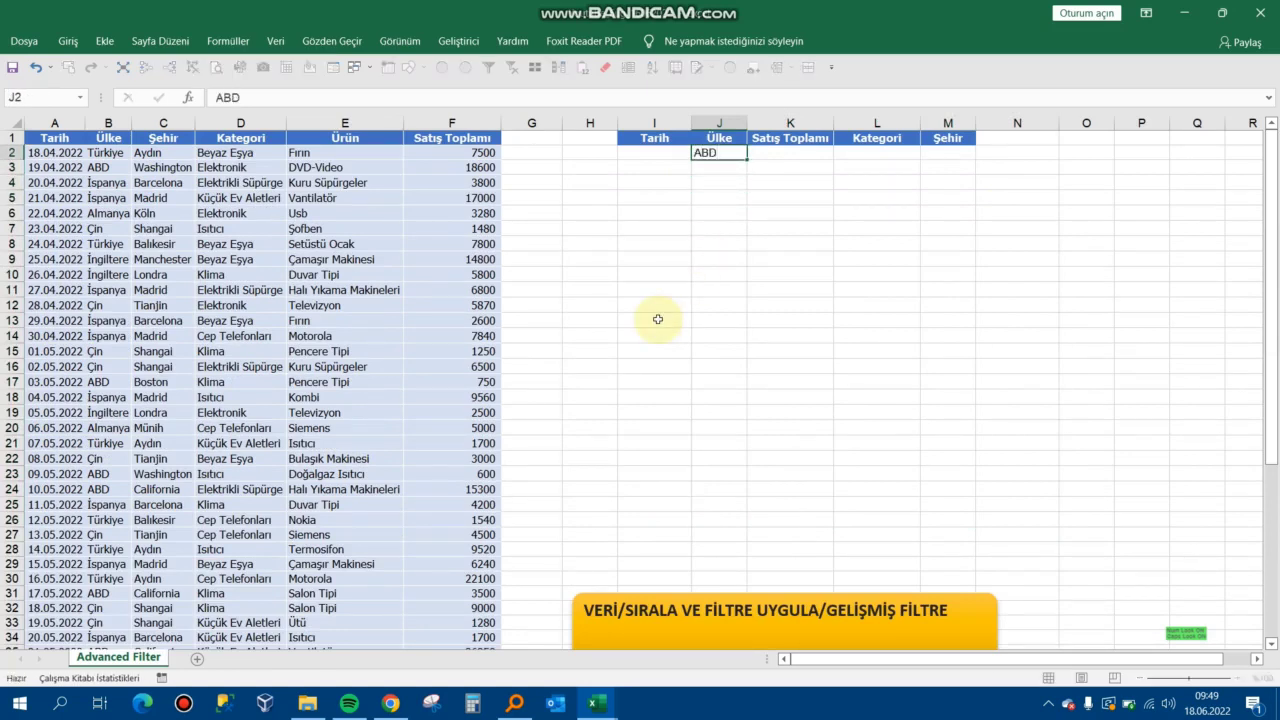
pyautogui.press('Tab')
pyautogui.press('Tab')
# Move through the sales table cells, ending on empty cell H10.
pyautogui.press('Left')
pyautogui.press('Left')
pyautogui.press('Left')
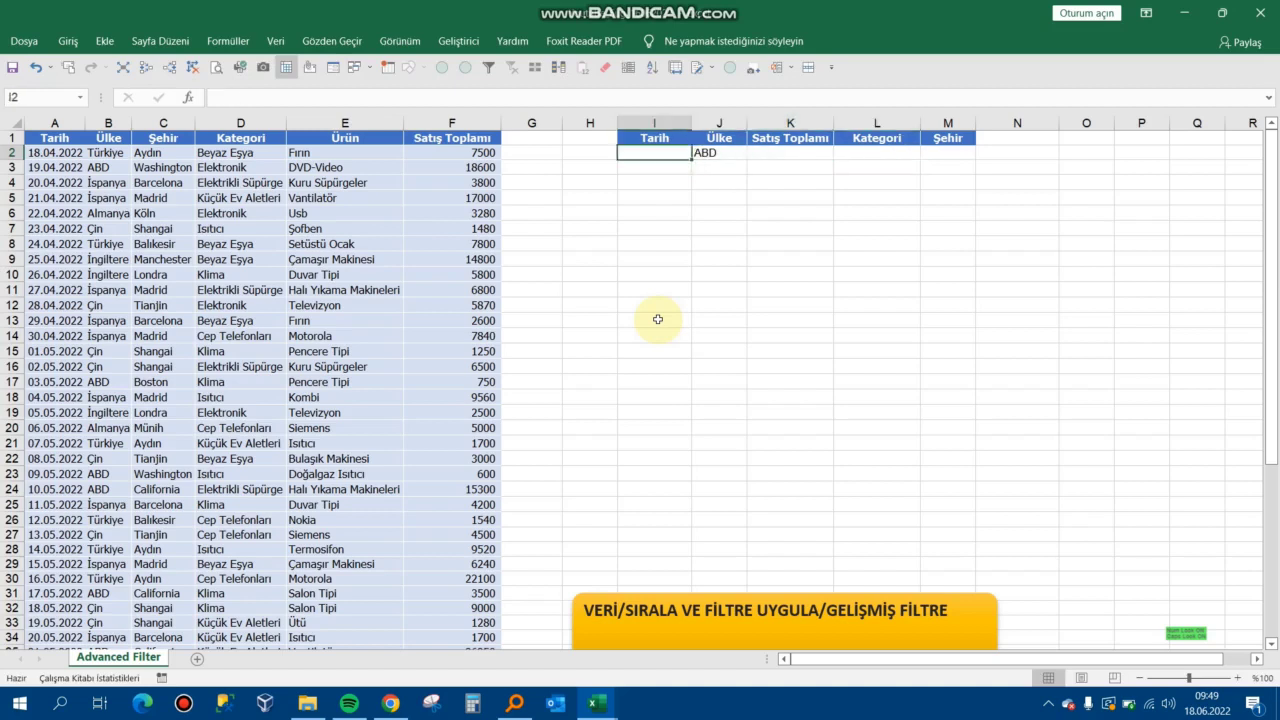
pyautogui.press('Left')
pyautogui.press('Left')
pyautogui.press('Left')
pyautogui.press('Down')
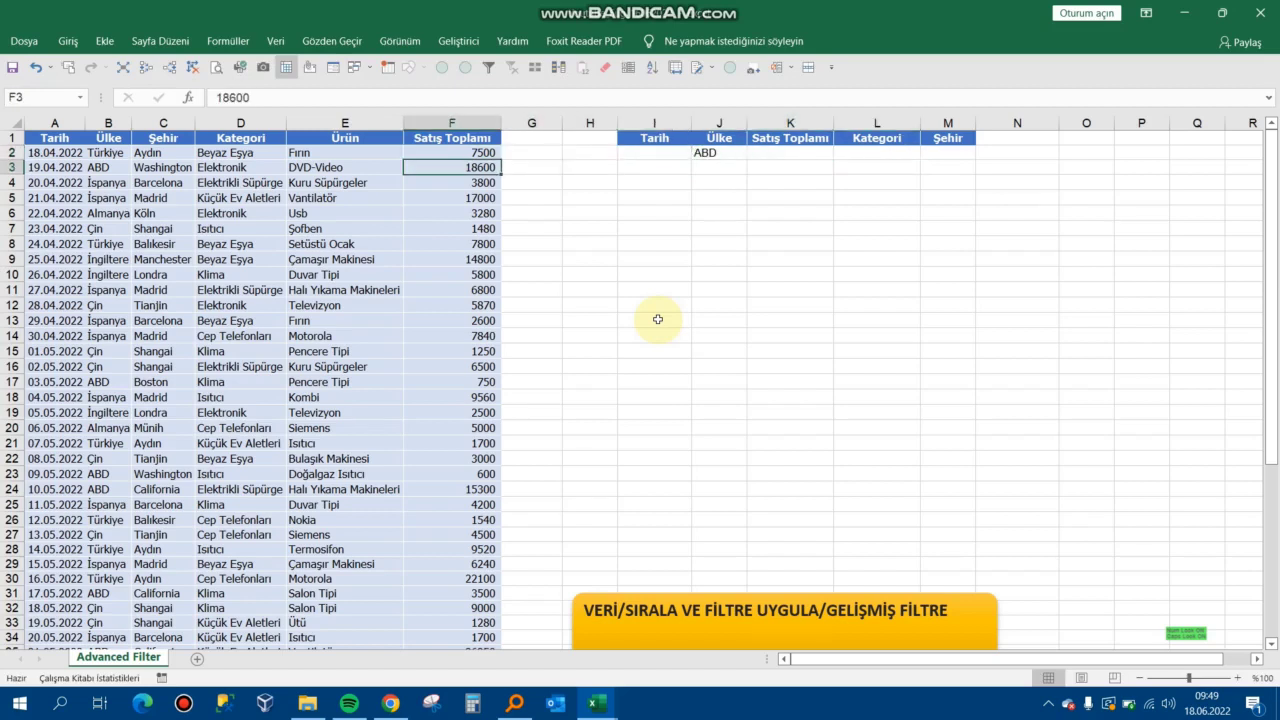
pyautogui.press('Down')
pyautogui.press('Left')
pyautogui.press('Up')
pyautogui.press('Up')
pyautogui.press('Up')
pyautogui.press('Return')
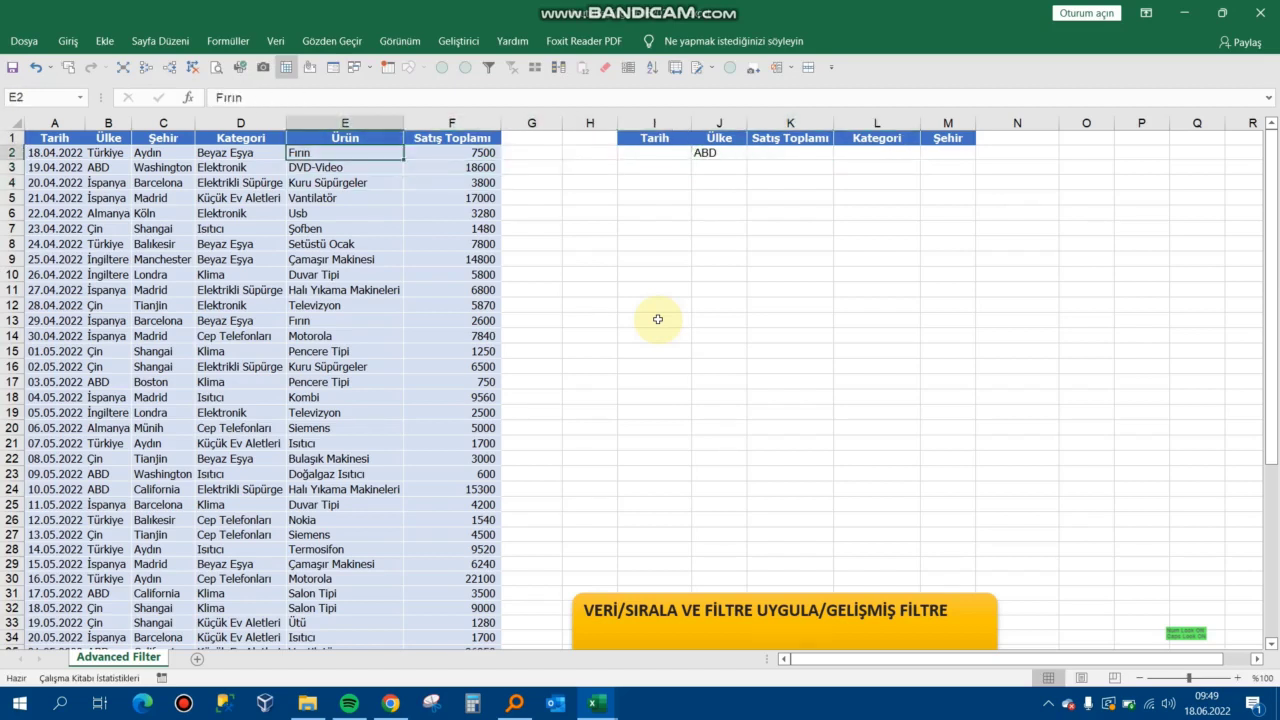
pyautogui.press('Return')
pyautogui.press('Return')
pyautogui.press('Return')
pyautogui.press('Down')
pyautogui.press('Down')
pyautogui.press('Down')
pyautogui.press('Right')
pyautogui.press('Right')
pyautogui.press('Right')
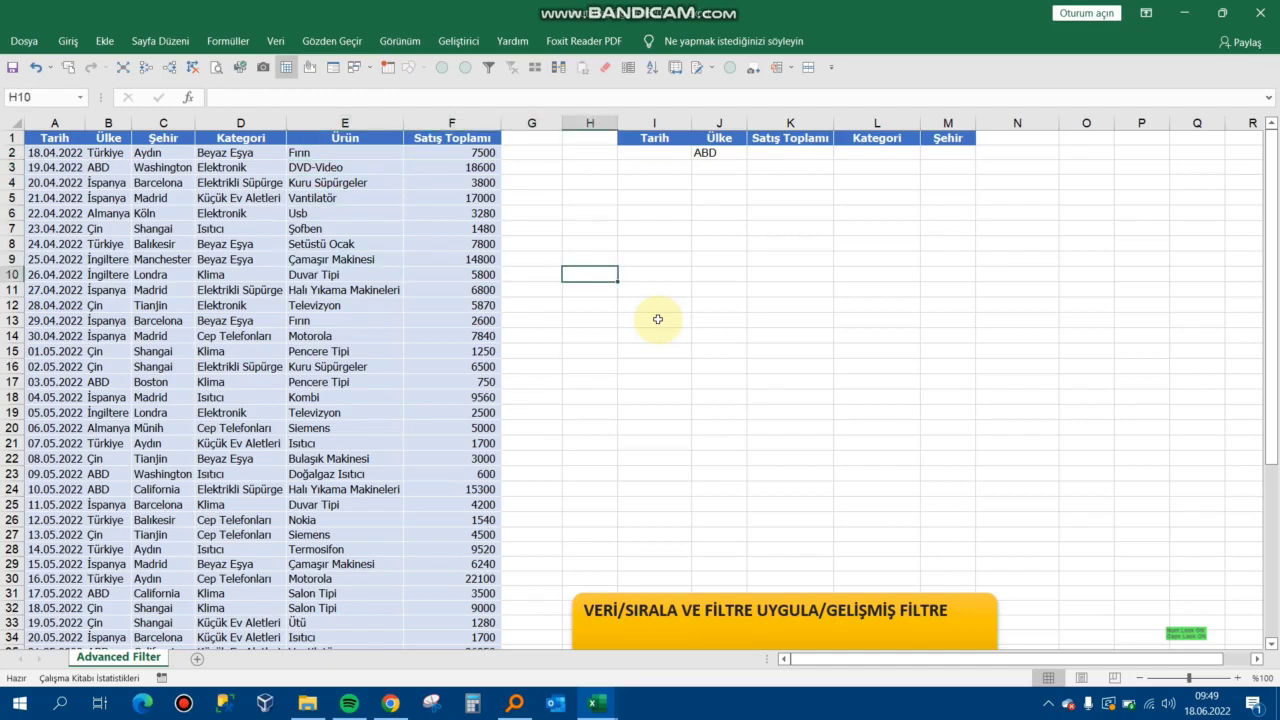
# Search the sheet for KLİM to locate the first Klima entry.
pyautogui.hotkey('ctrl', 'f')
pyautogui.write('KLİMA')
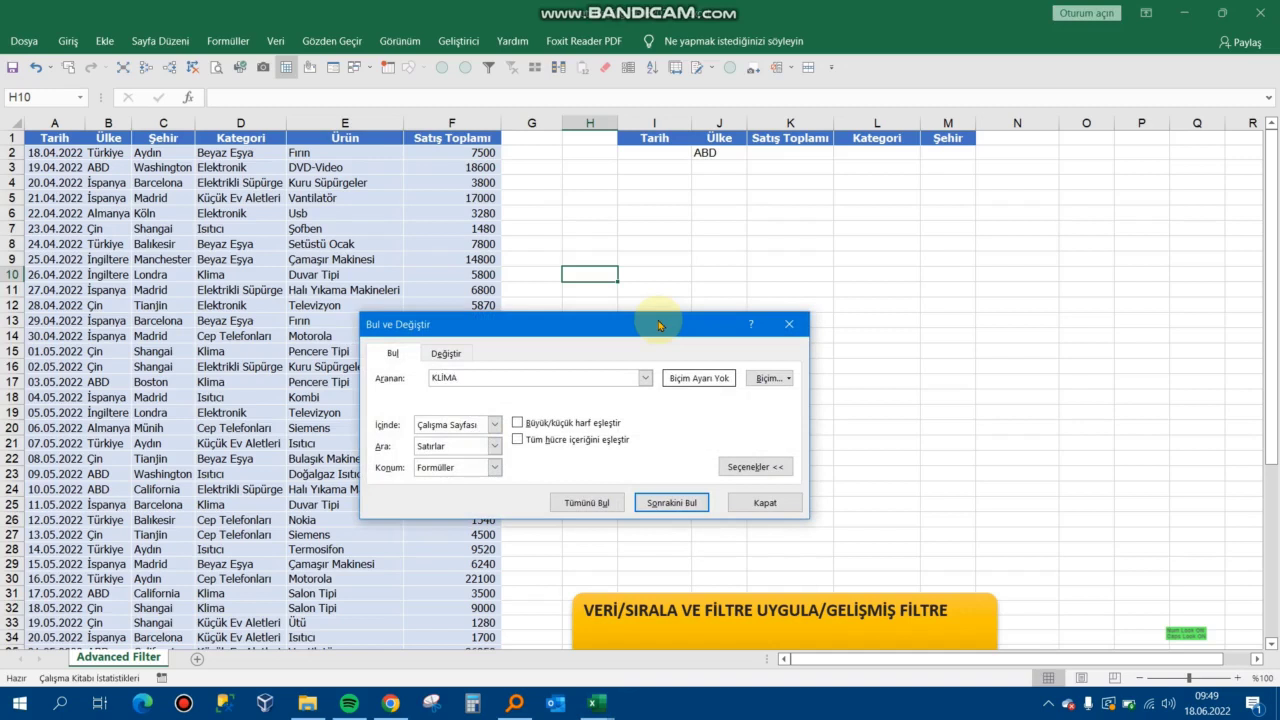
pyautogui.press('Return')
pyautogui.press('Escape')
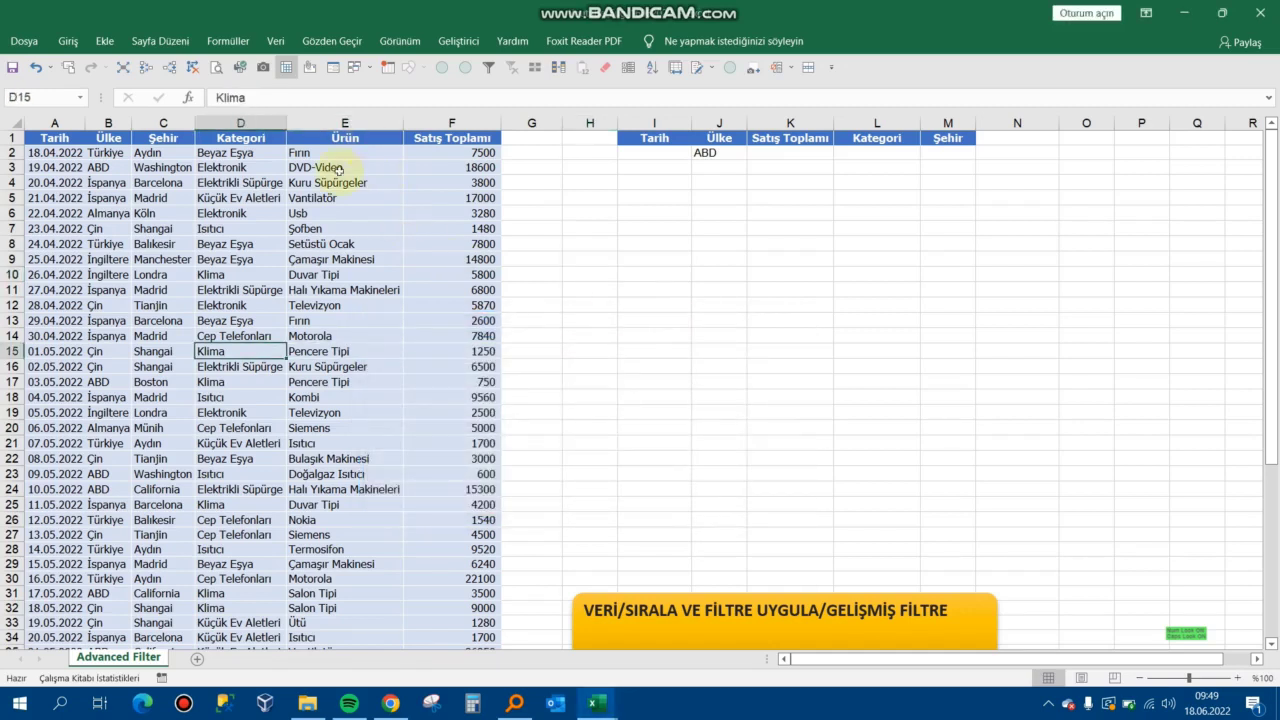
# Enter KLİMA in L2 under the Kategori criteria header.
pyautogui.click(880, 154)
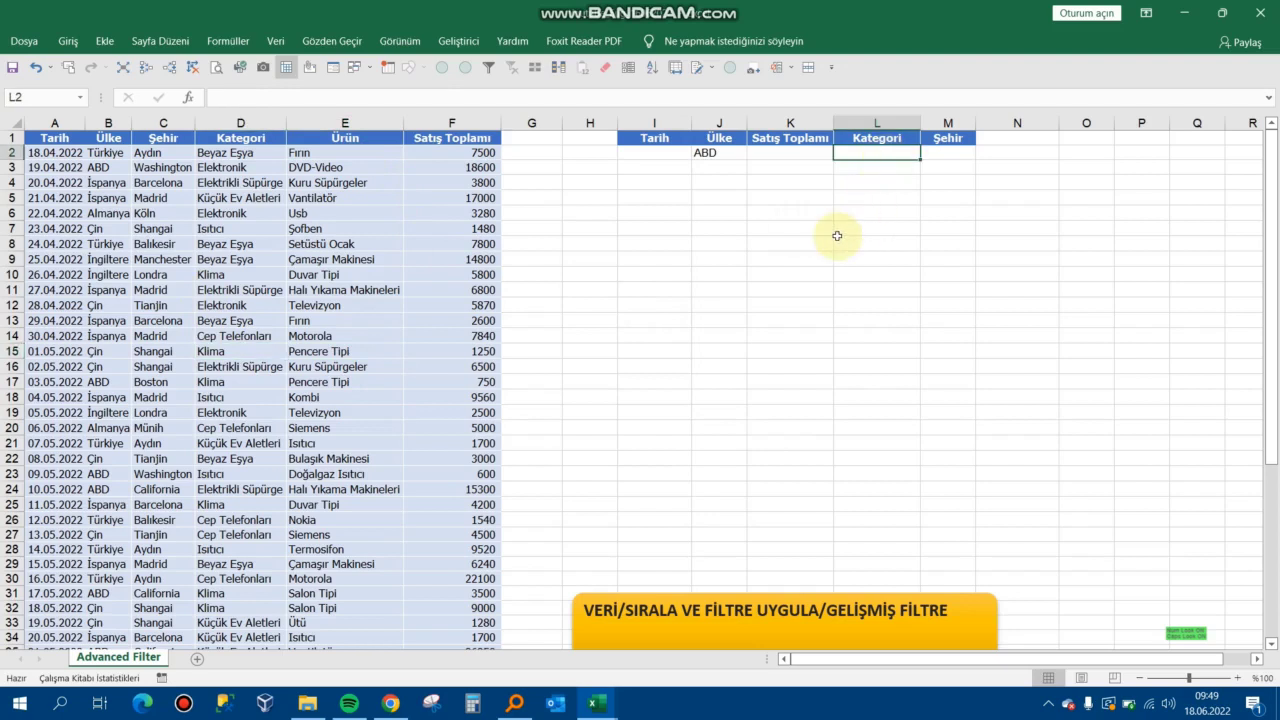
pyautogui.write('KLİMA')
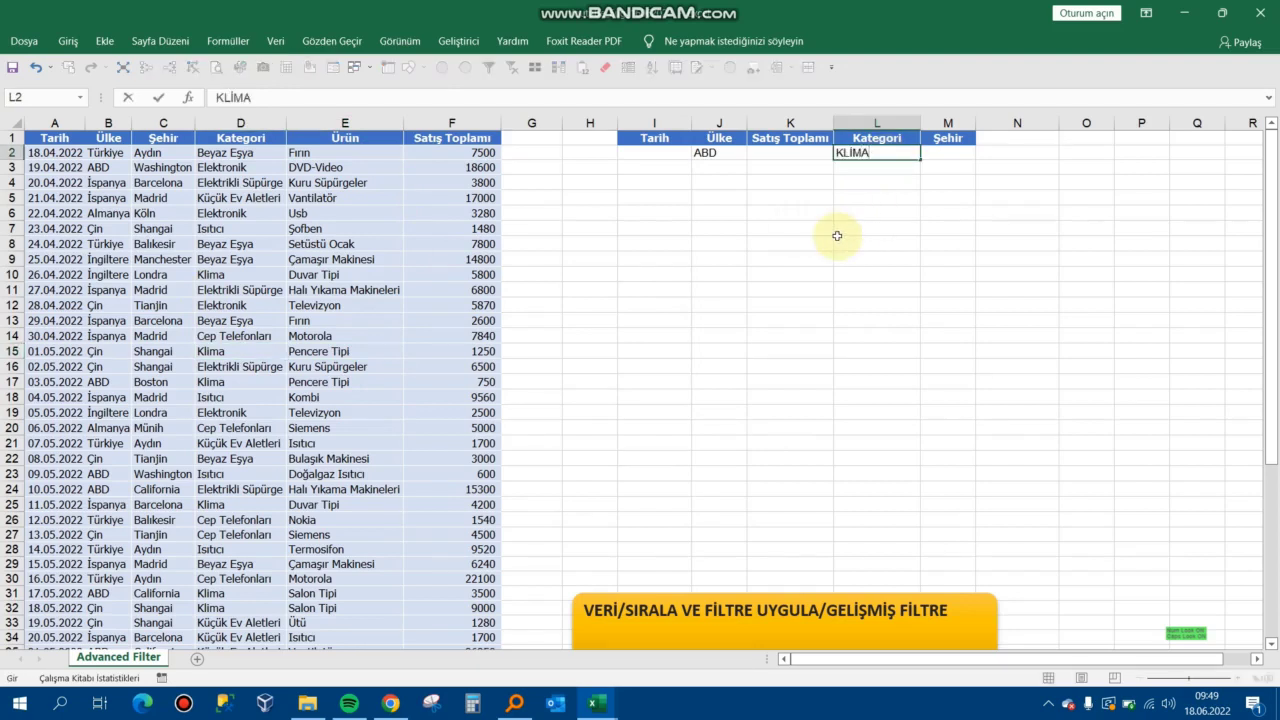
pyautogui.press('Left')
pyautogui.press('Left')
pyautogui.press('Left')
pyautogui.press('Left')
pyautogui.press('Left')
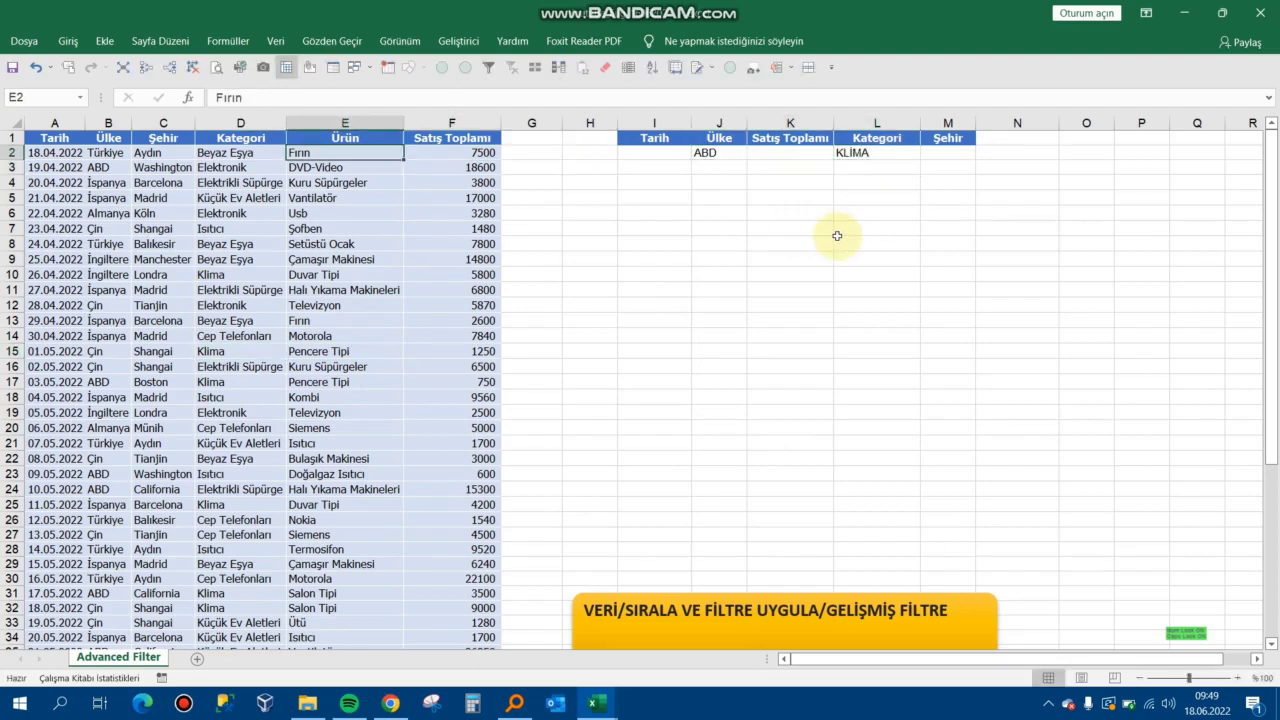
pyautogui.press('Left')
pyautogui.press('Down')
pyautogui.press('Down')
pyautogui.press('Down')
pyautogui.press('Down')
pyautogui.press('Right')
pyautogui.press('Right')
pyautogui.press('Right')
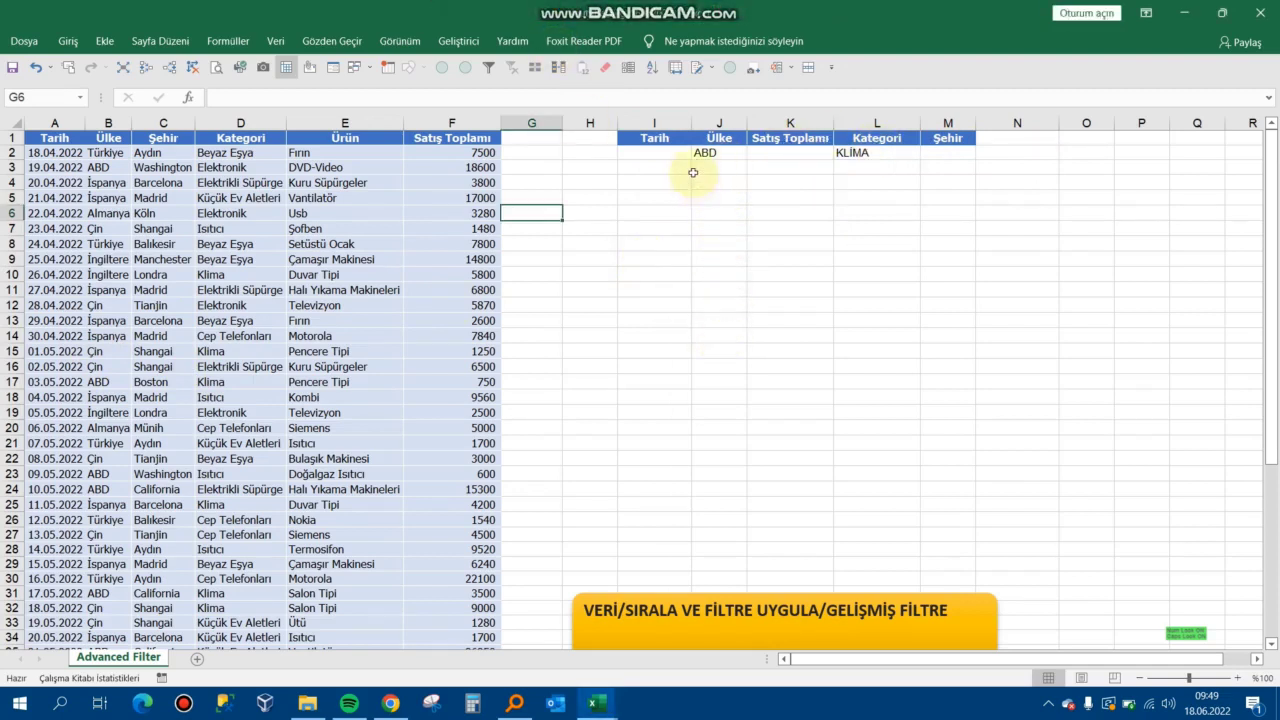
pyautogui.click(689, 243)
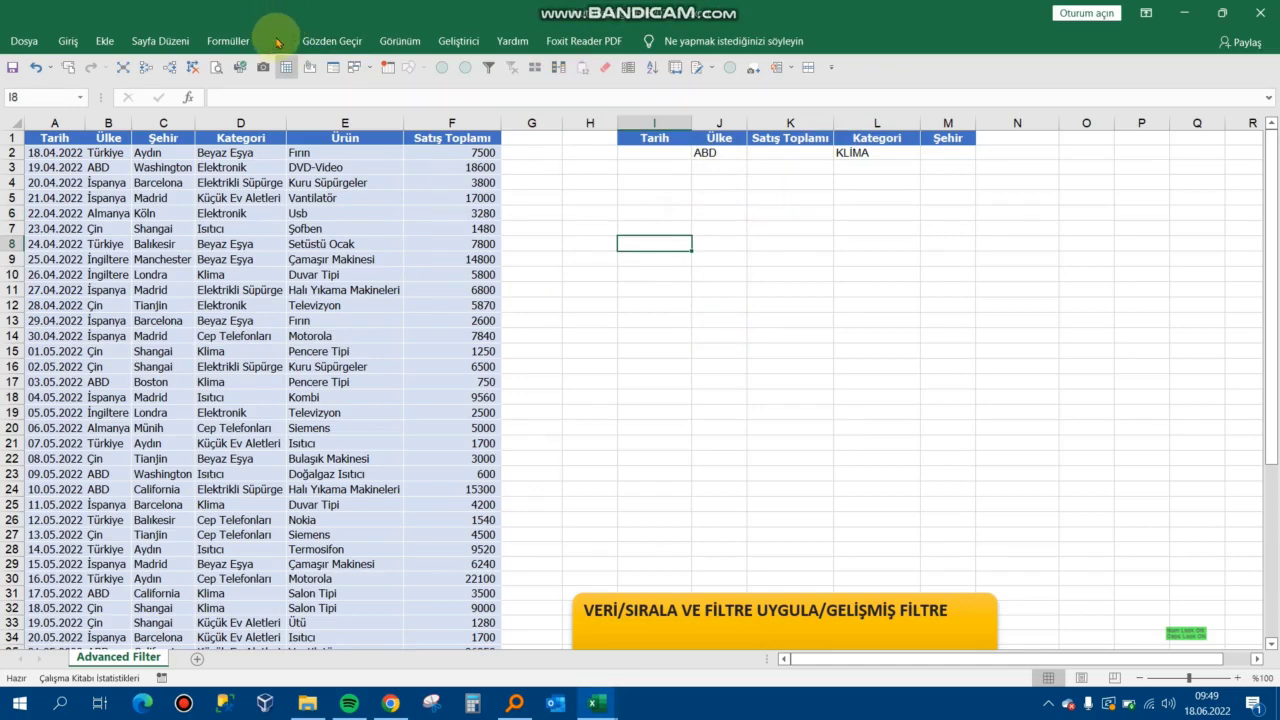
pyautogui.click(276, 38)
pyautogui.click(492, 106)
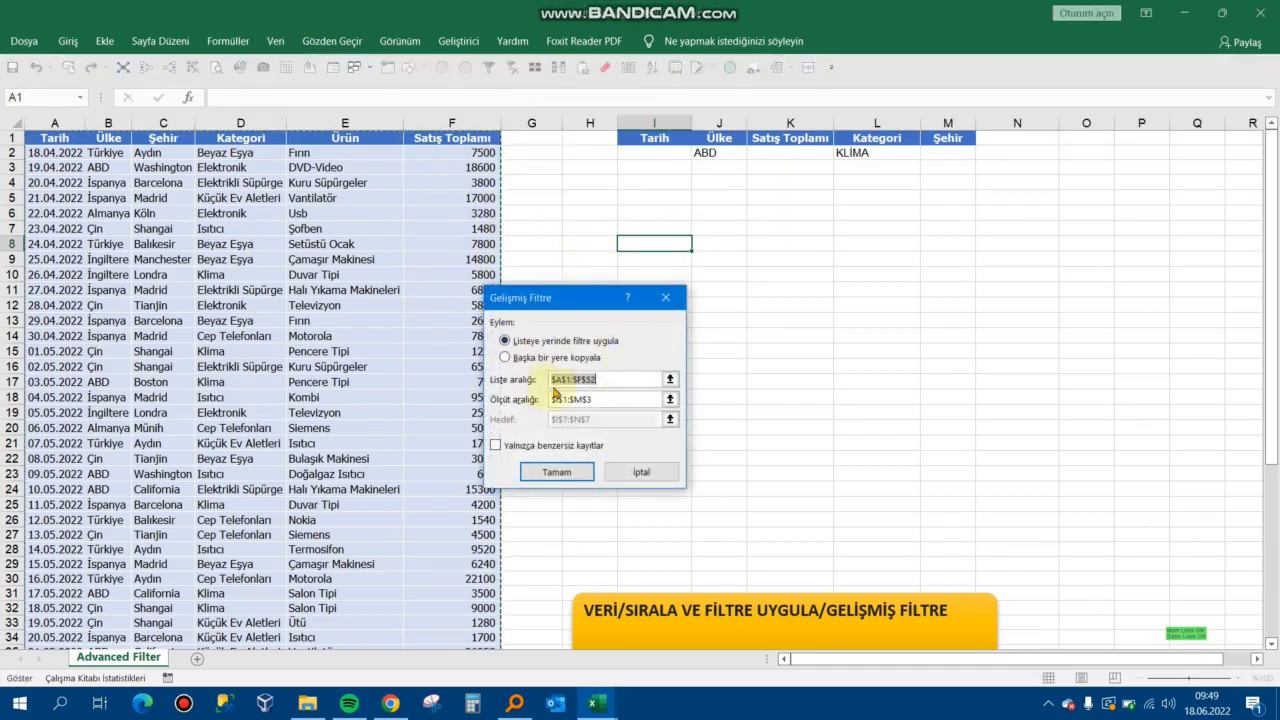
pyautogui.click(556, 396)
pyautogui.click(528, 392)
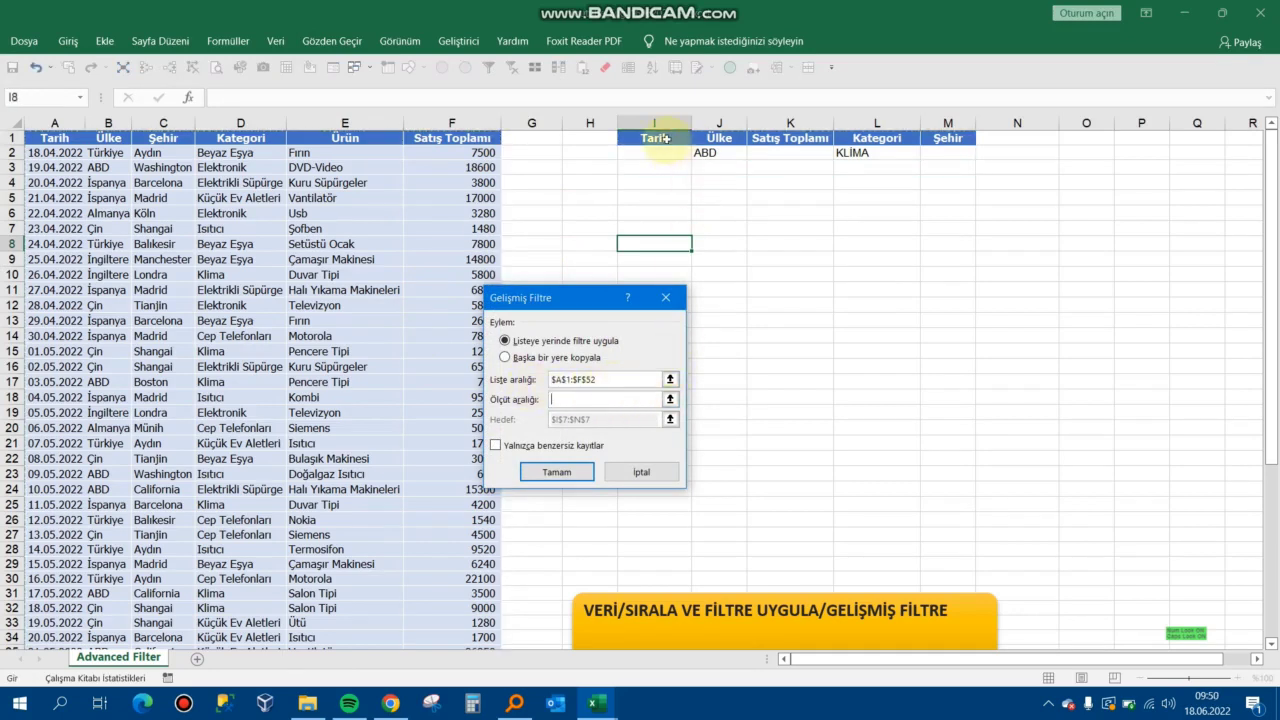
pyautogui.moveTo(655, 137); pyautogui.dragTo(940, 157)
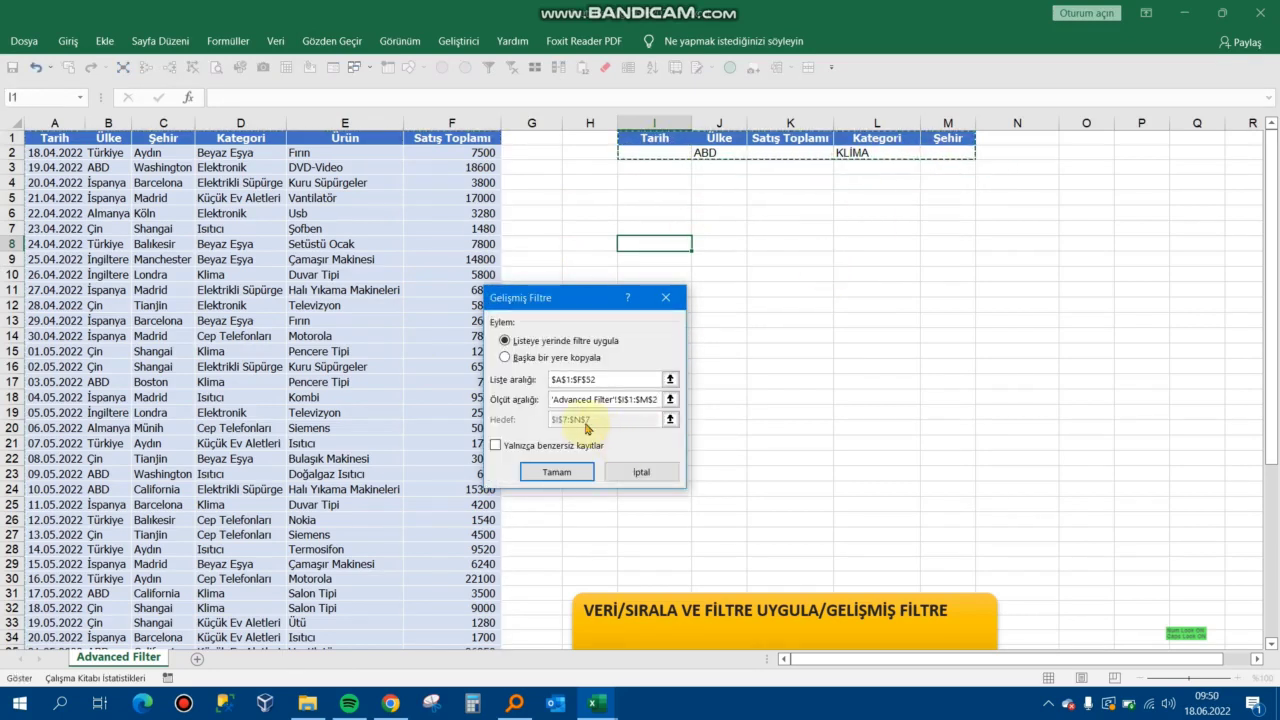
pyautogui.click(557, 472)
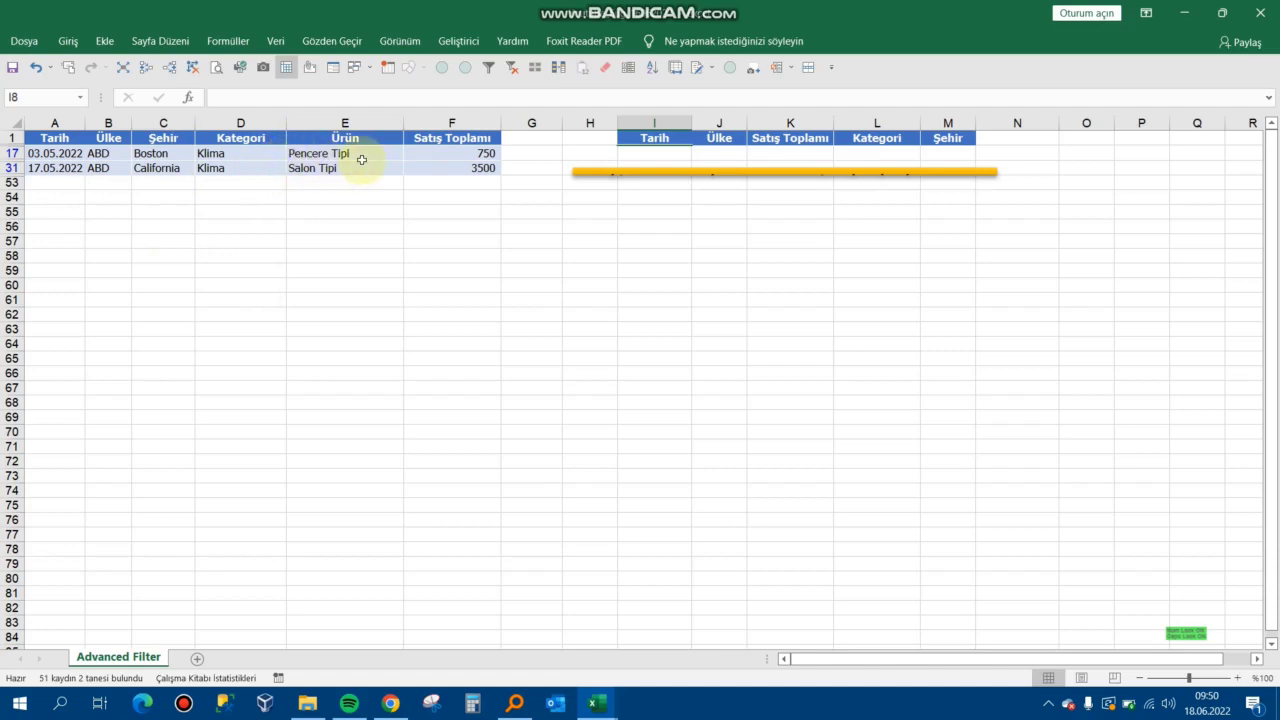
pyautogui.click(512, 67)
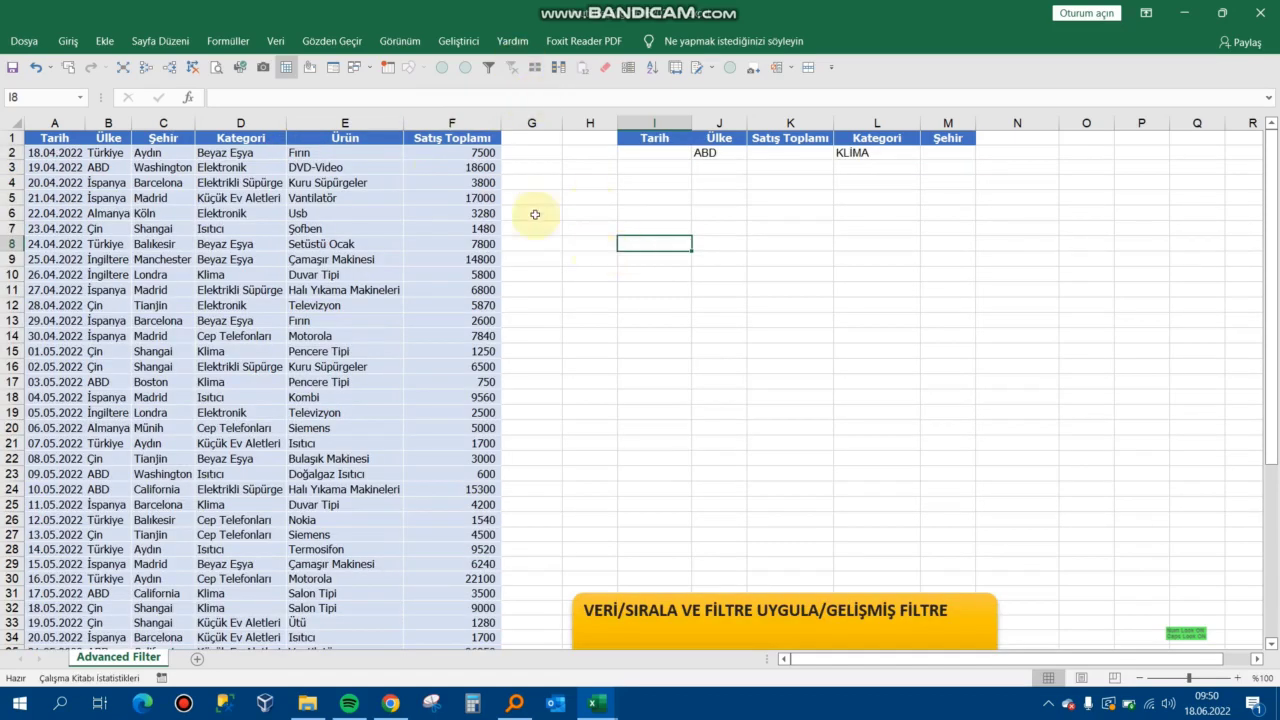
pyautogui.click(275, 41)
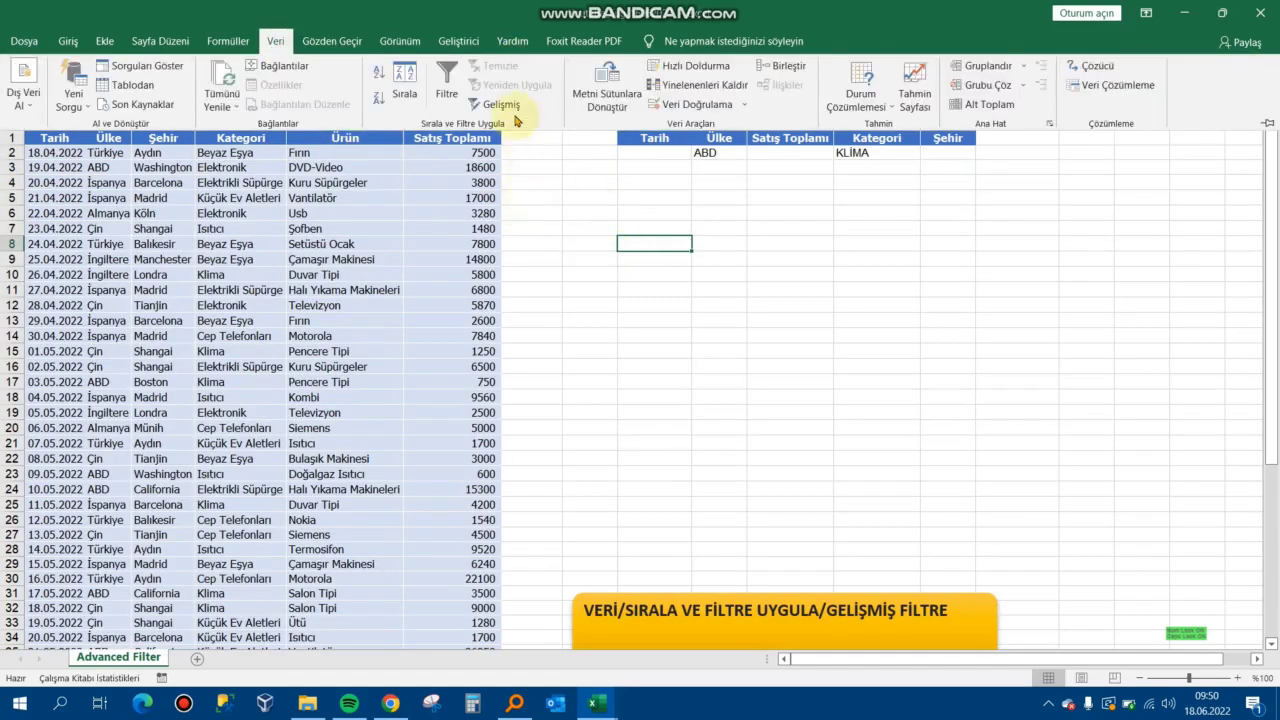
pyautogui.click(498, 105)
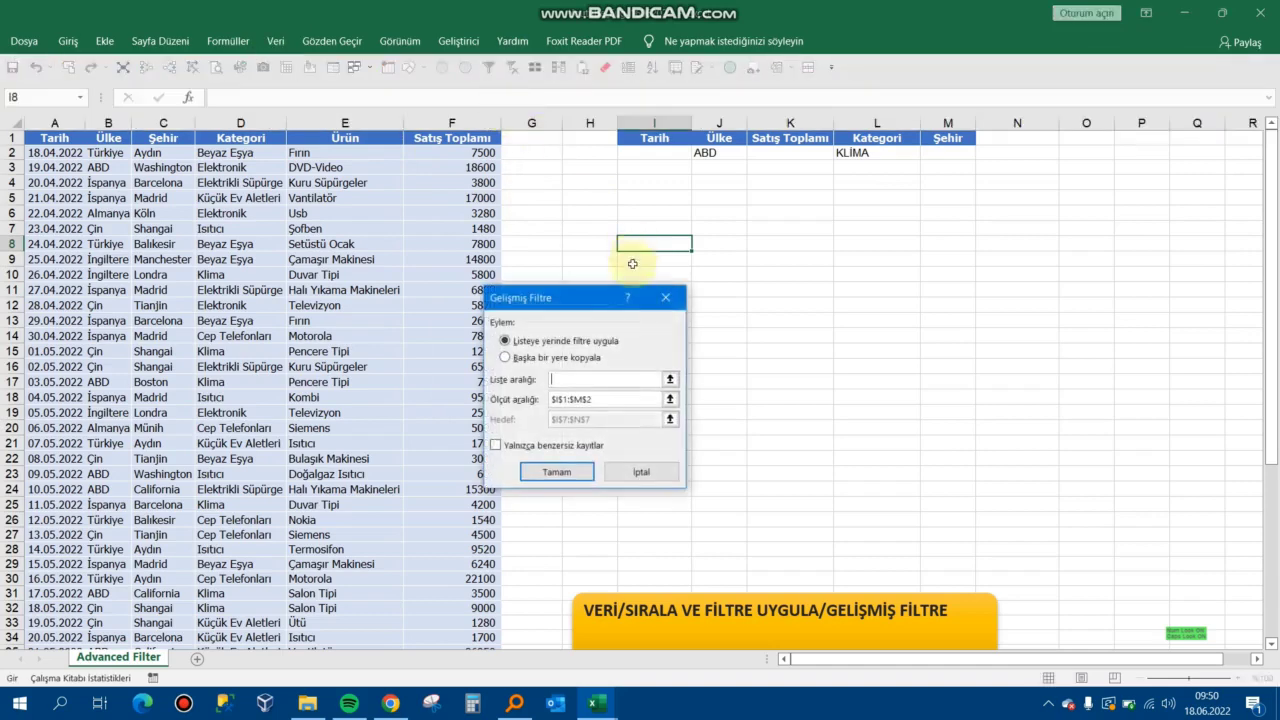
pyautogui.click(583, 358)
pyautogui.click(581, 381)
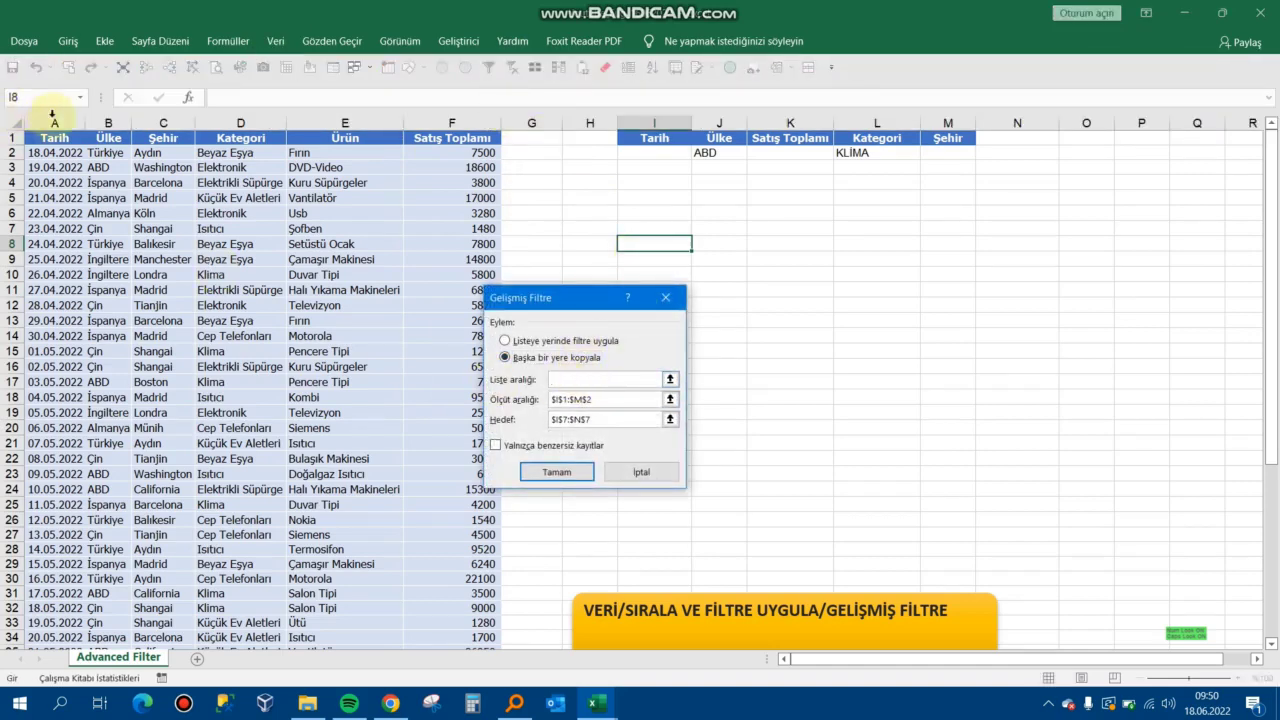
pyautogui.moveTo(50, 140)
pyautogui.mouseDown()
pyautogui.moveTo(330, 354)
pyautogui.moveTo(454, 643)
pyautogui.moveTo(454, 628)
pyautogui.mouseUp()
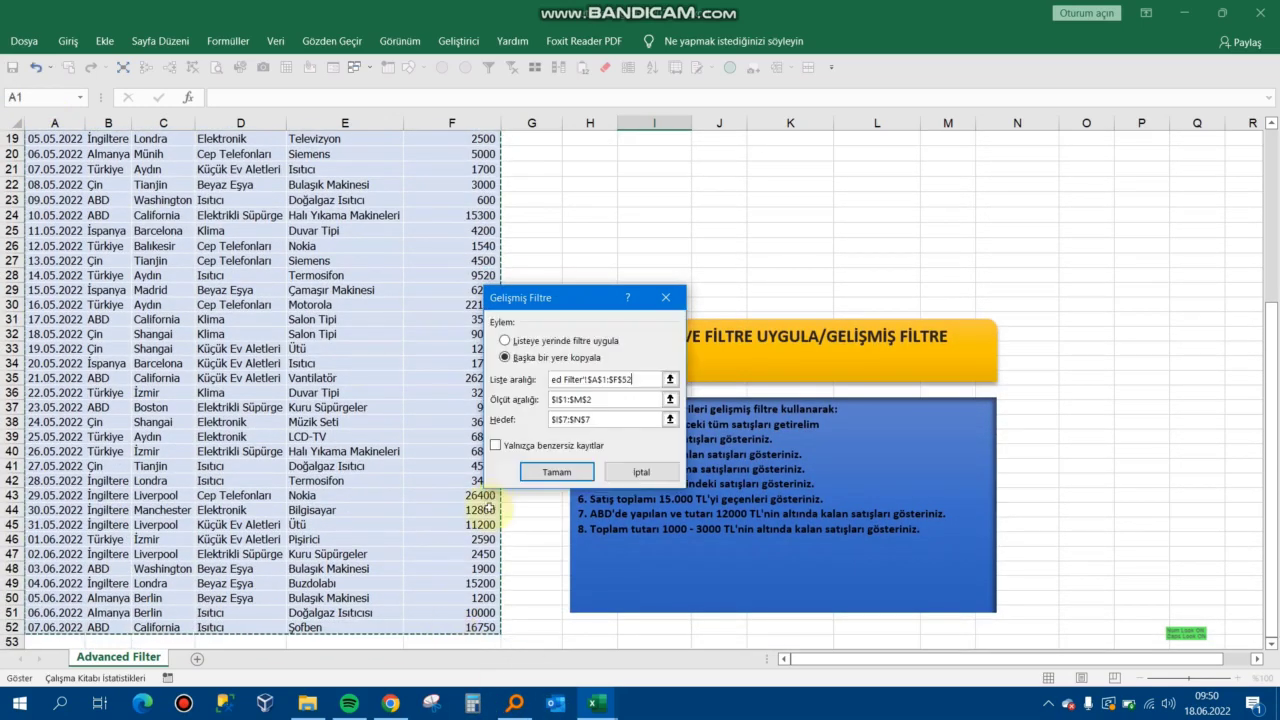
pyautogui.scroll(6, 500, 480)
pyautogui.click(556, 472)
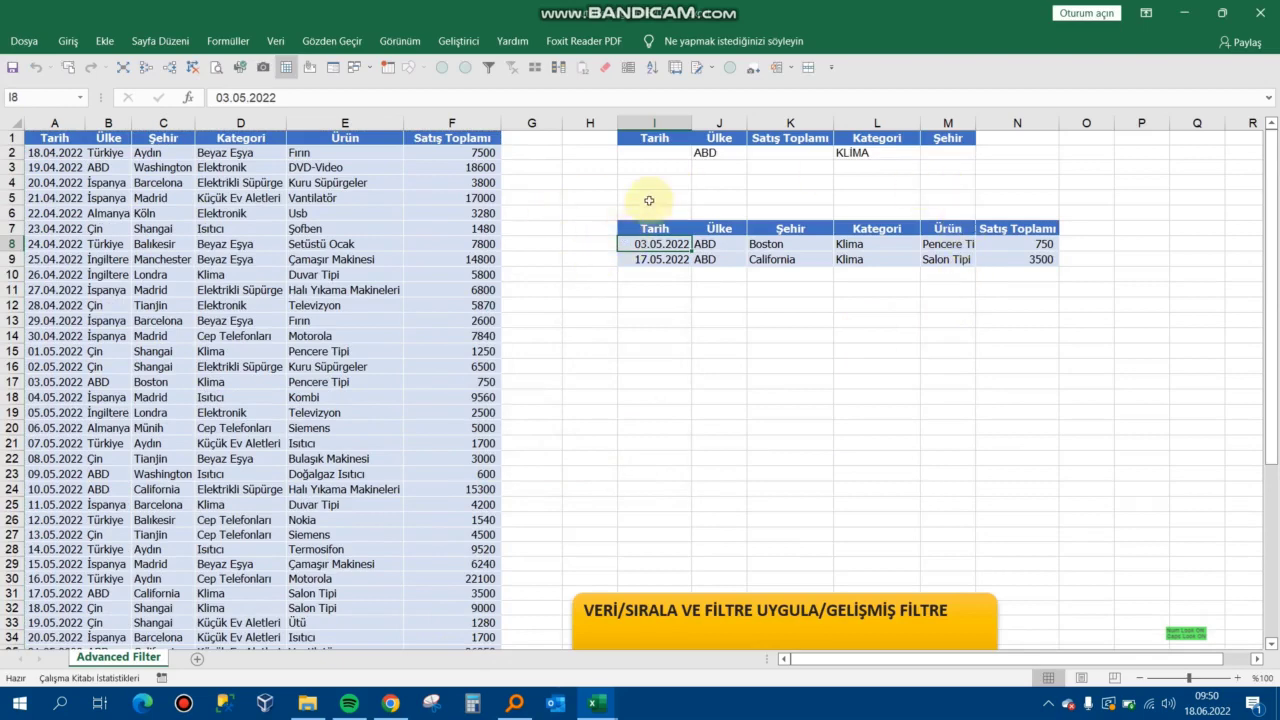
pyautogui.moveTo(654, 198); pyautogui.dragTo(1045, 290)
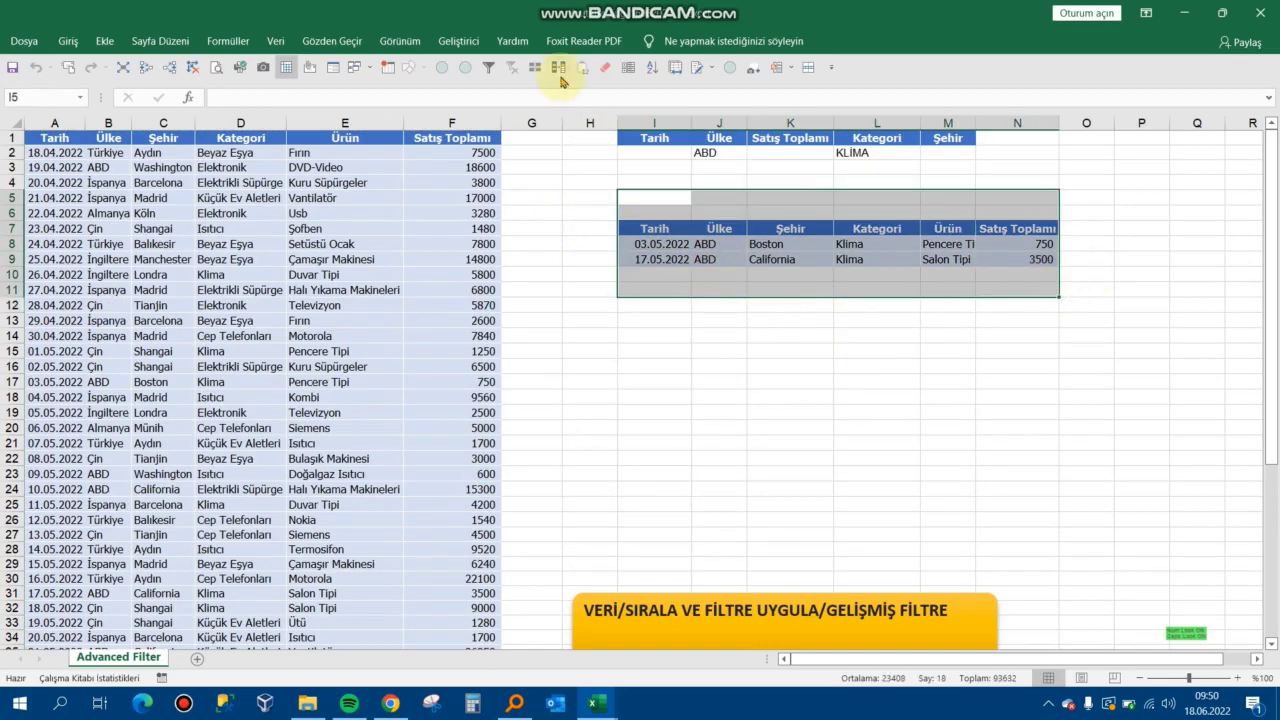
pyautogui.click(598, 76)
pyautogui.scroll(-5, 771, 349)
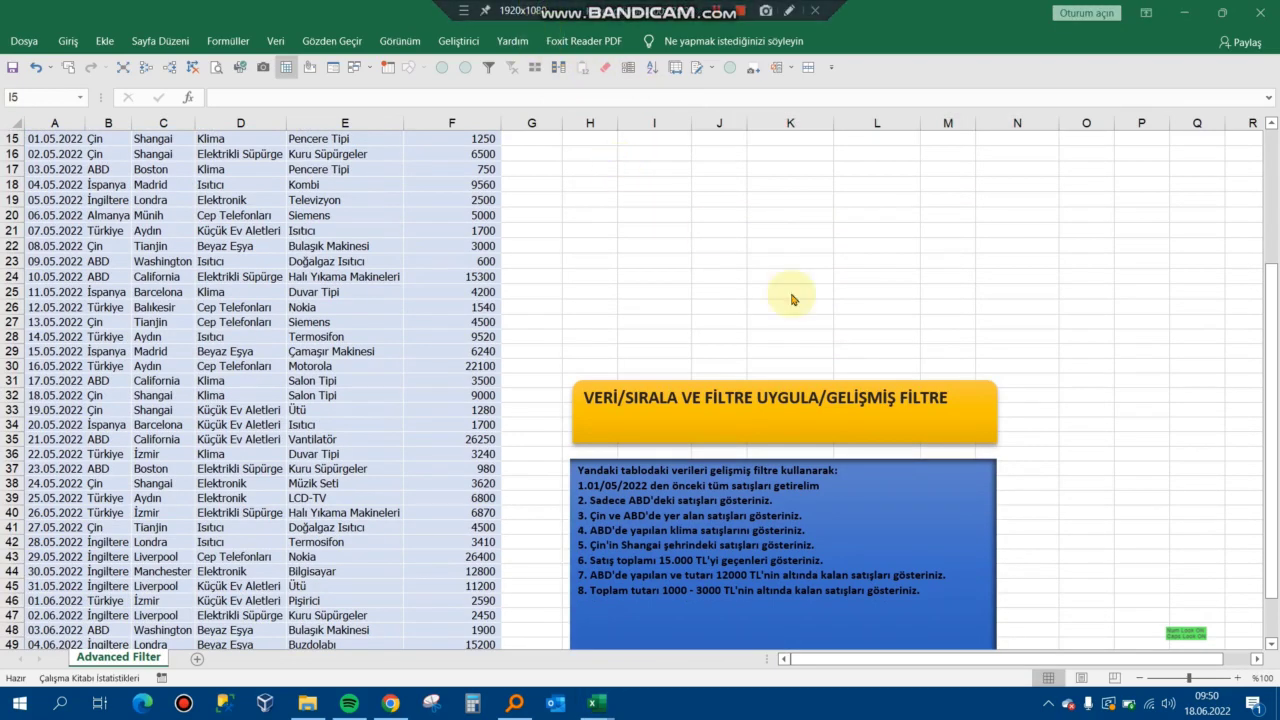
pyautogui.scroll(-3, 800, 300)
pyautogui.scroll(-6, 830, 322)
pyautogui.scroll(5, 830, 322)
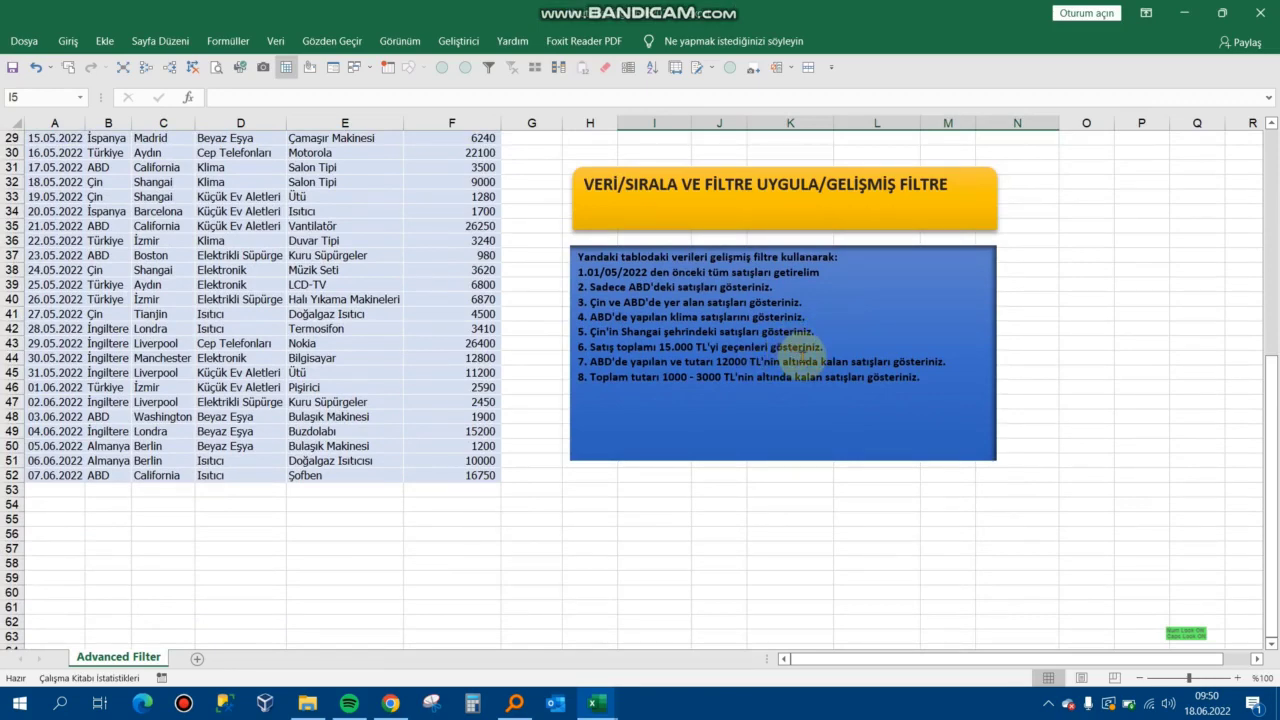
pyautogui.scroll(9, 800, 360)
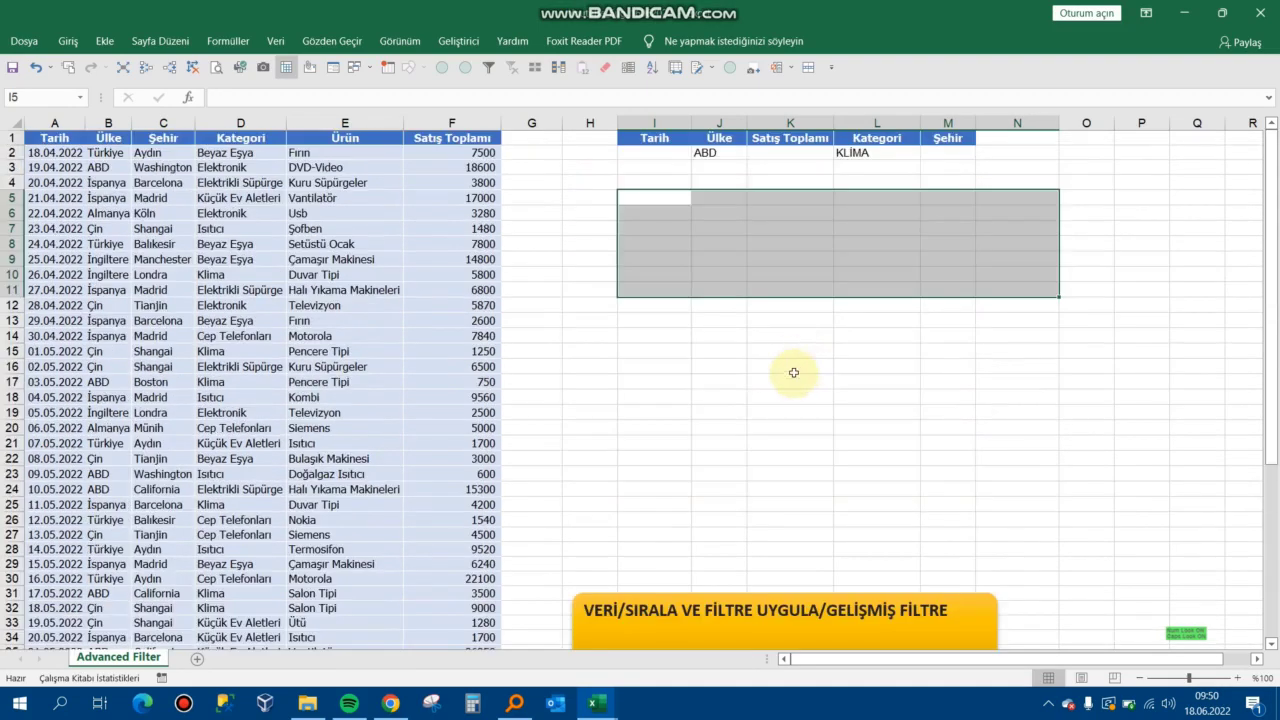
# Clear the ABD and KLİMA values from criteria cells J2:L2.
pyautogui.moveTo(712, 153); pyautogui.dragTo(866, 168)
pyautogui.press('Delete')
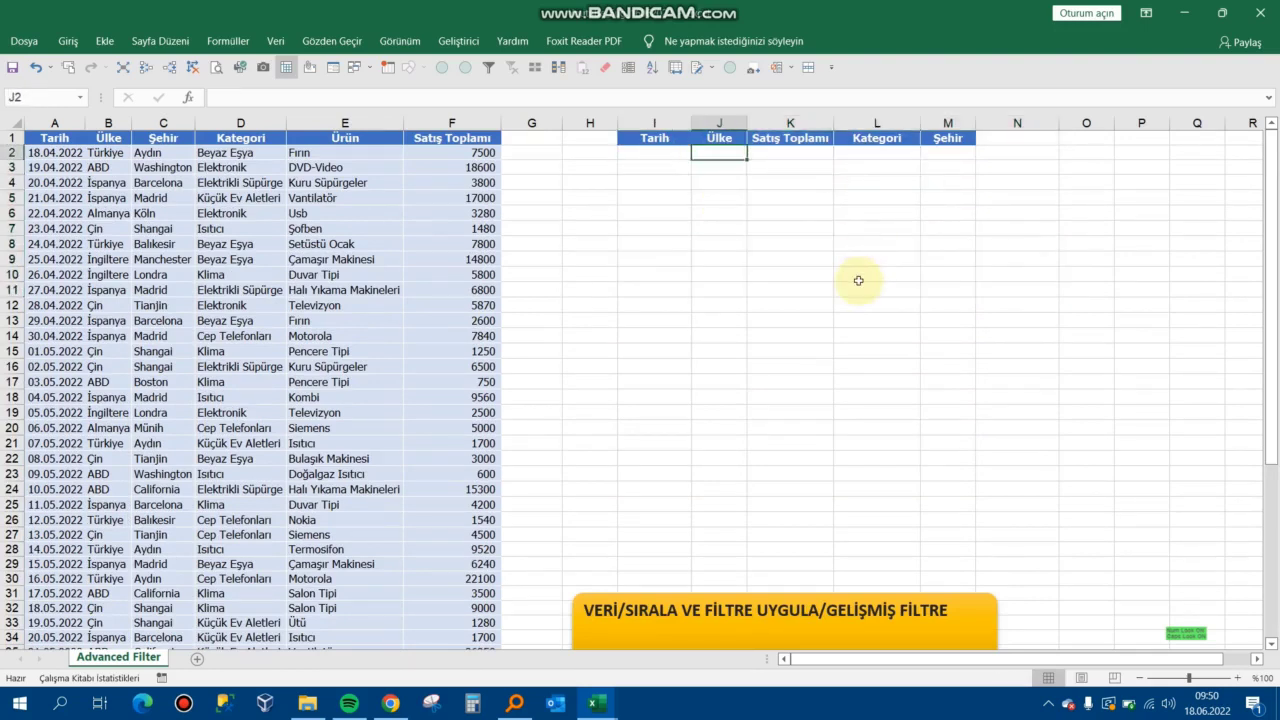
pyautogui.press('Right')
# Enter >15000 in K2 under the Satış Toplamı criteria header.
pyautogui.press('Left')
pyautogui.press('Right')
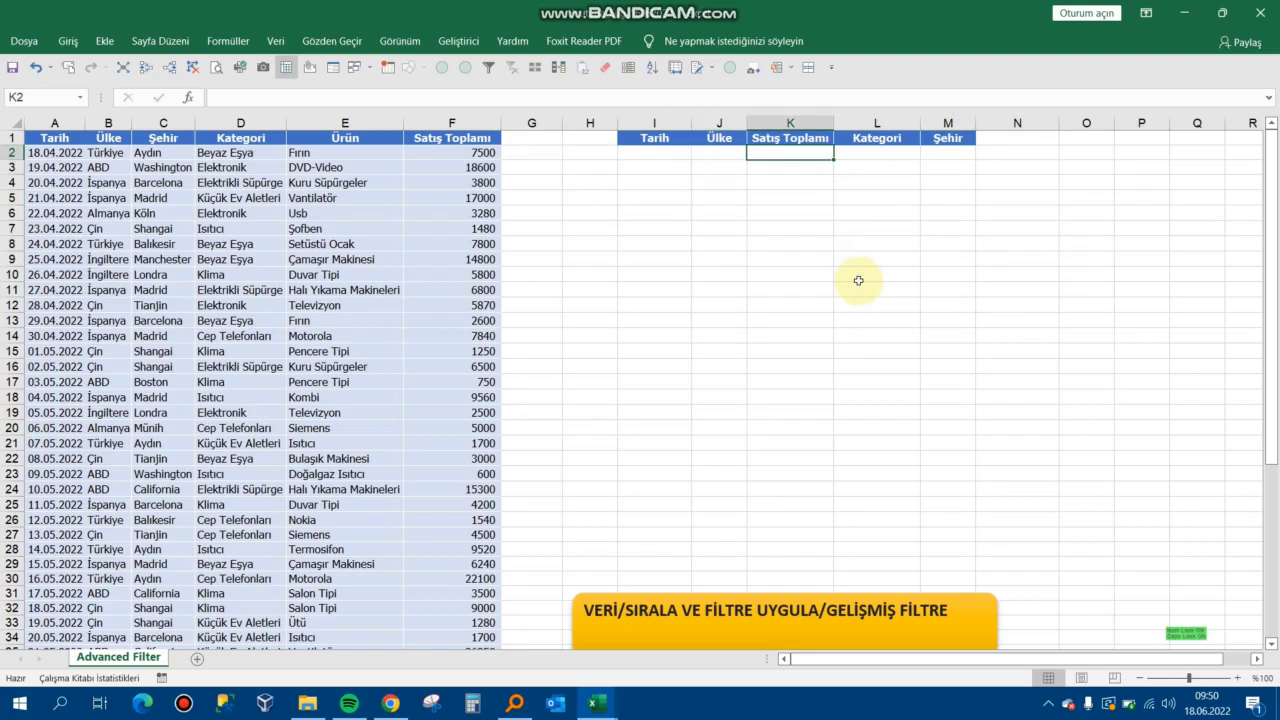
pyautogui.write('>15000')
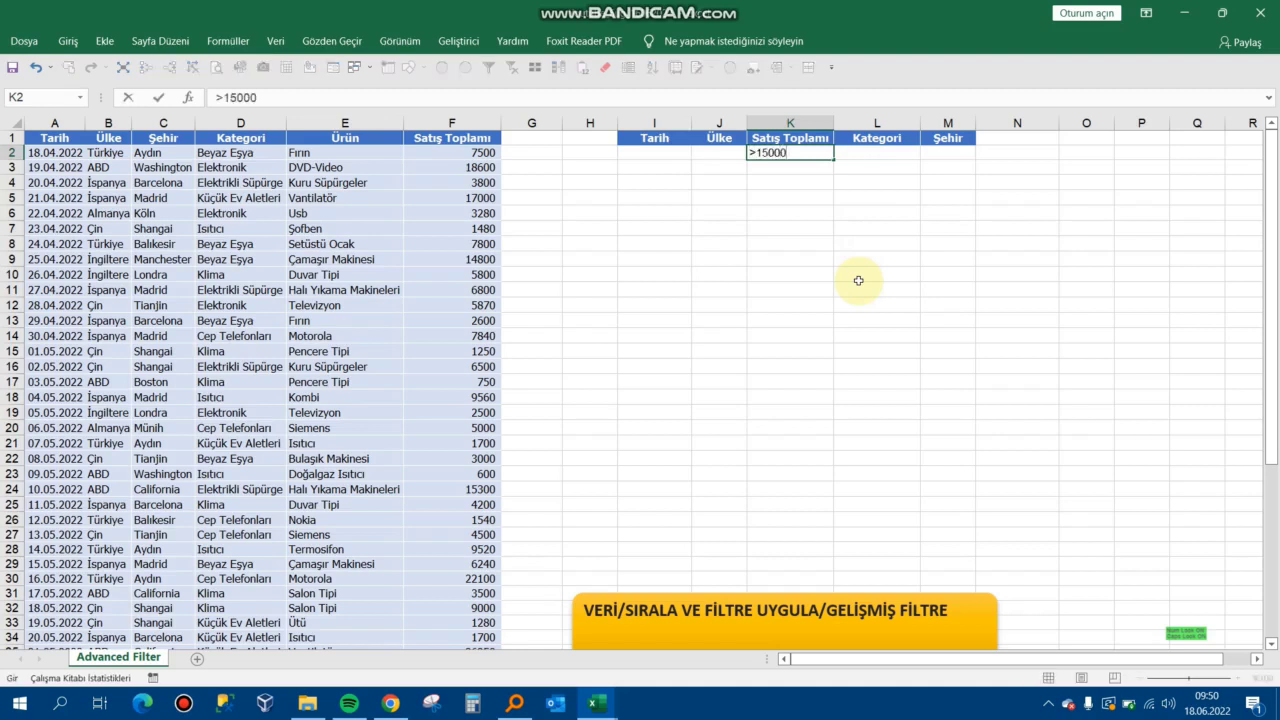
pyautogui.press('Return')
# Open the Advanced Filter dialog from the Data tab.
pyautogui.click(662, 303)
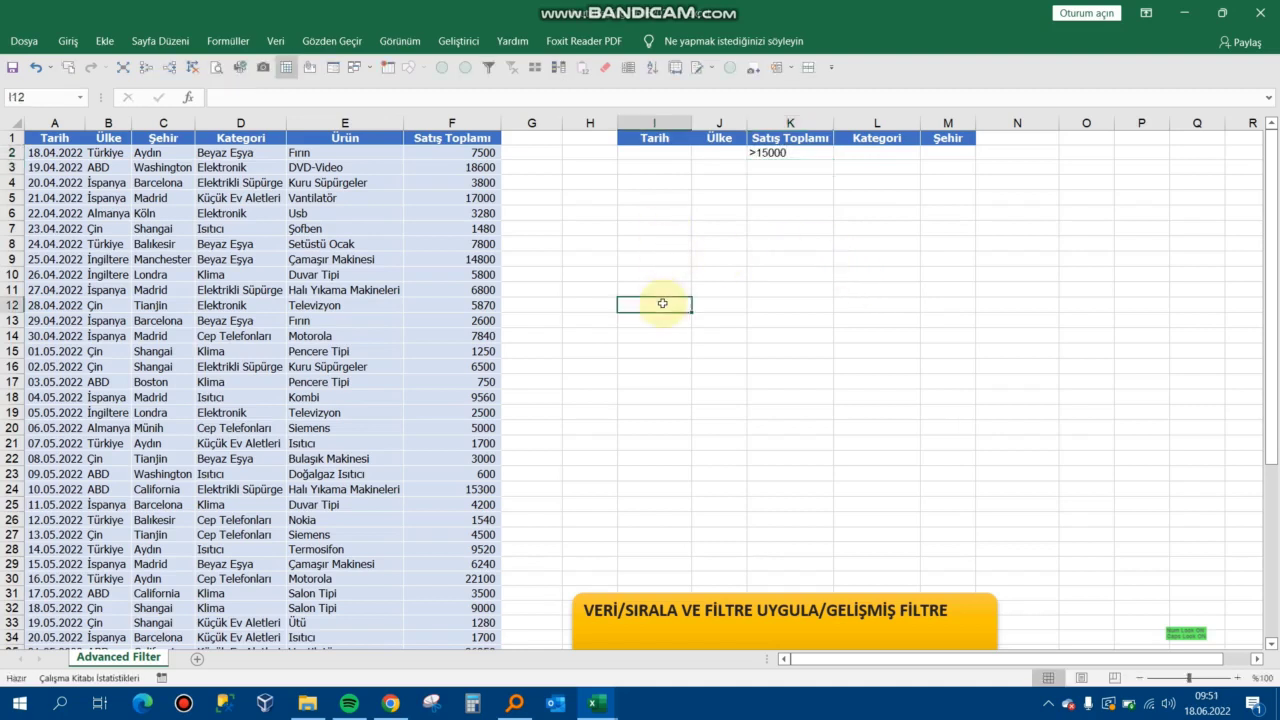
pyautogui.click(276, 44)
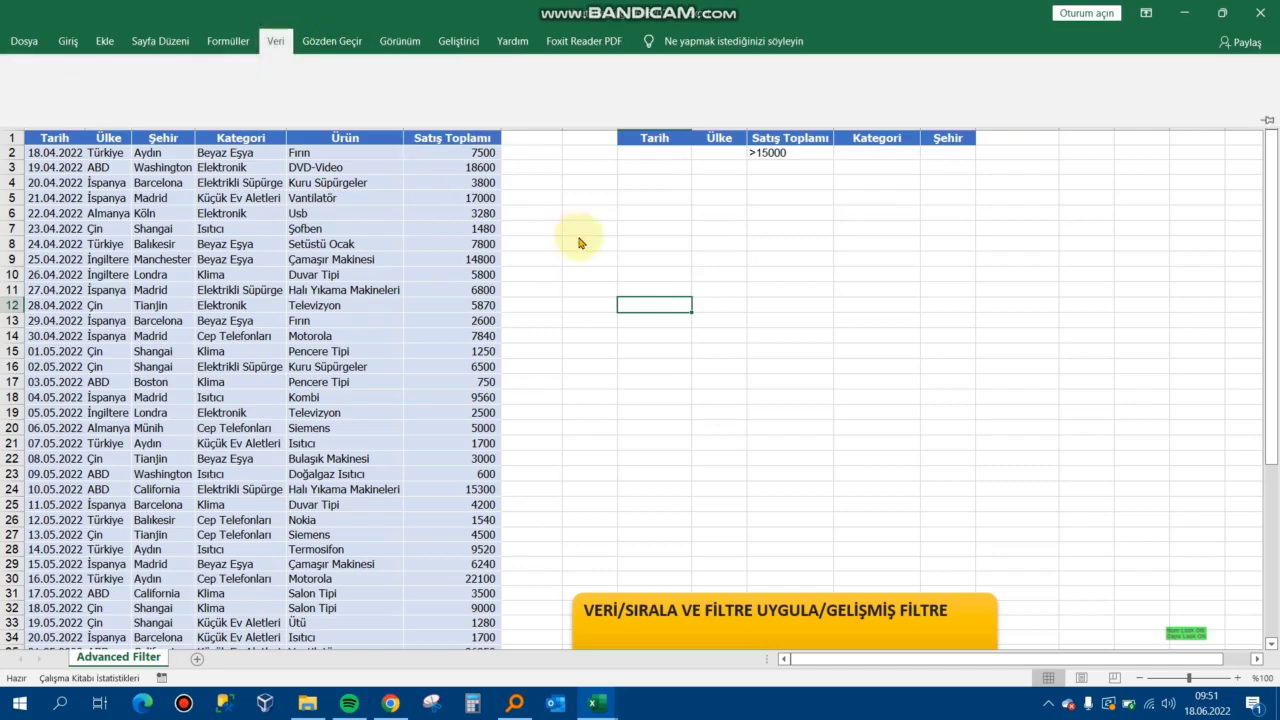
pyautogui.click(490, 108)
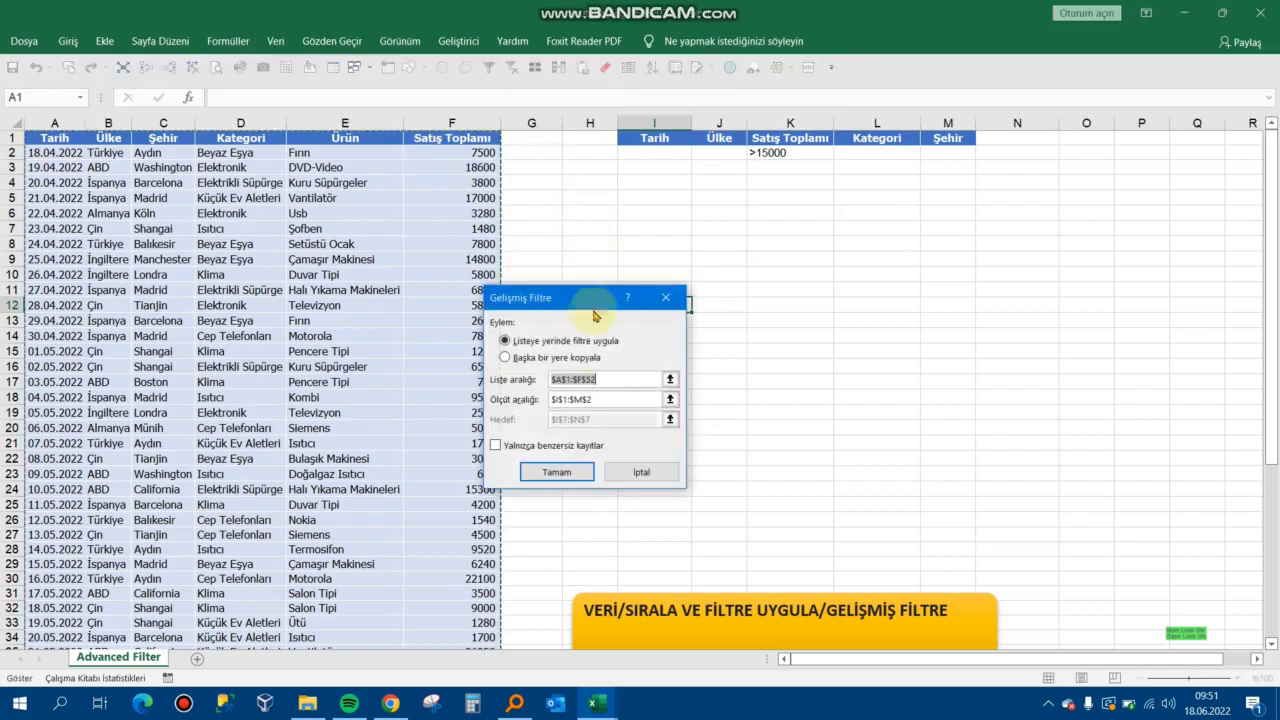
# Copy sales above 15000 to $I$7:$N$7 using criteria range $I$1:$M$2.
pyautogui.click(543, 359)
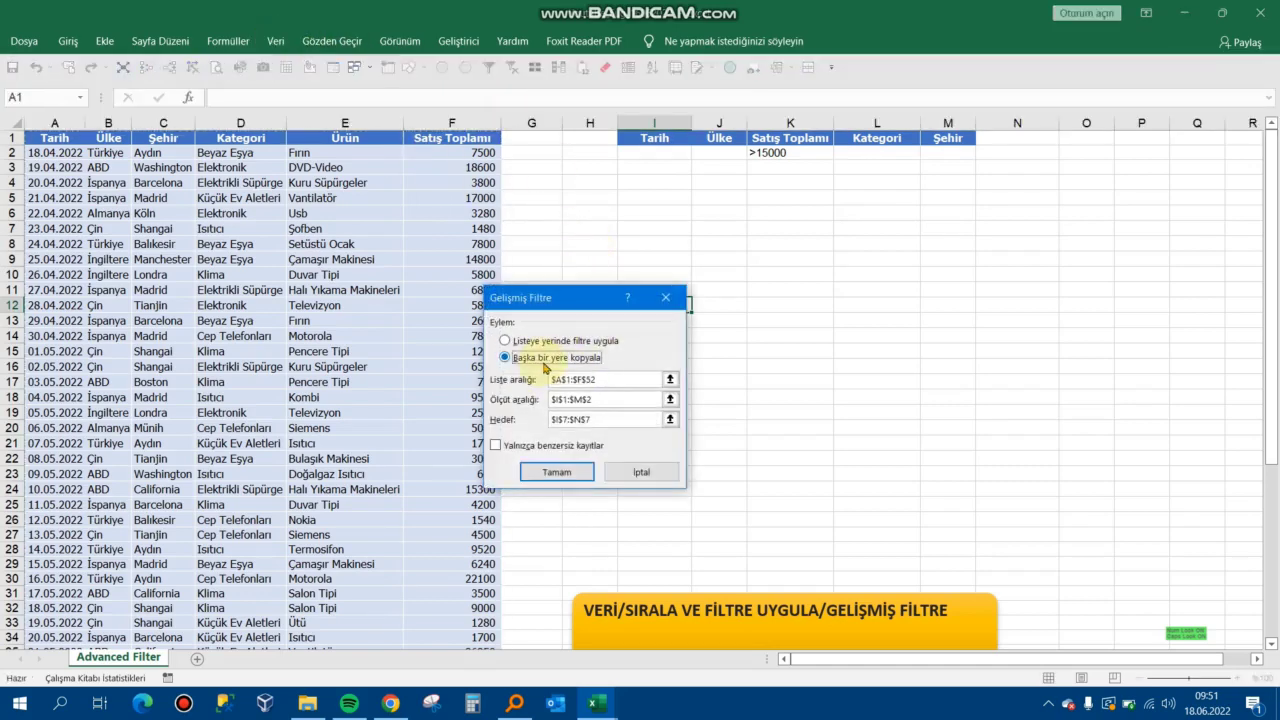
pyautogui.click(604, 400)
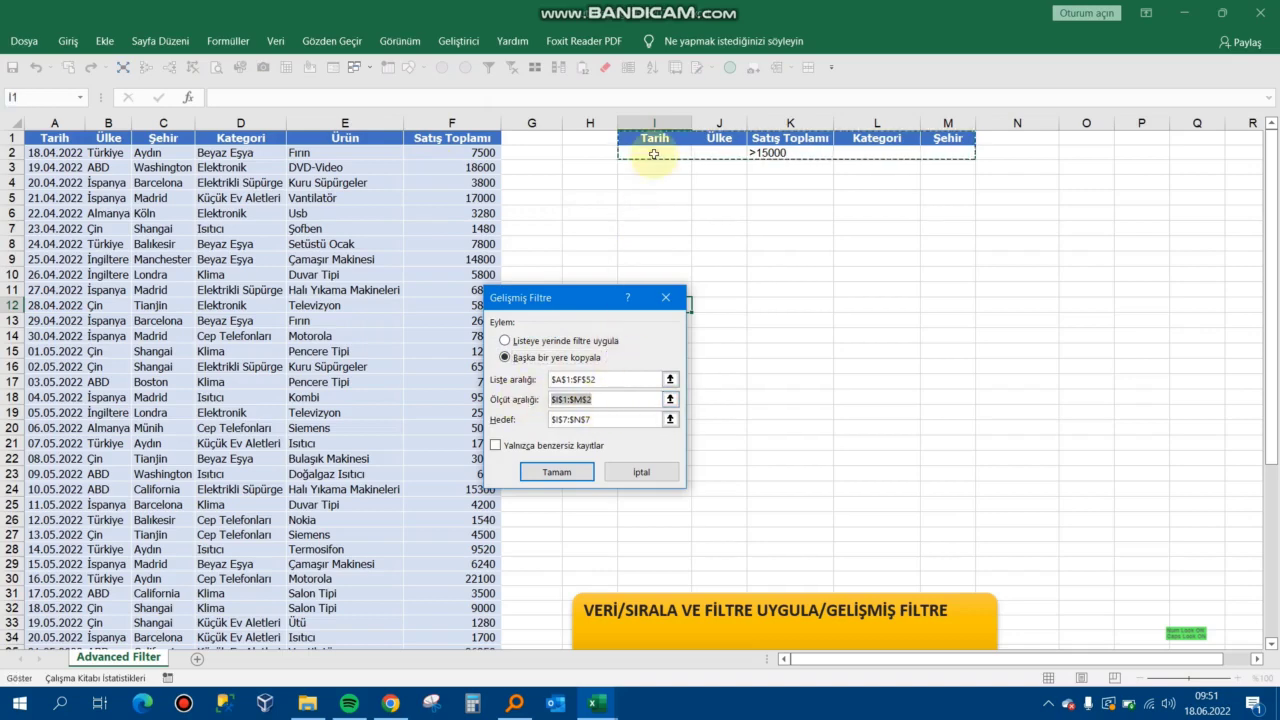
pyautogui.click(557, 471)
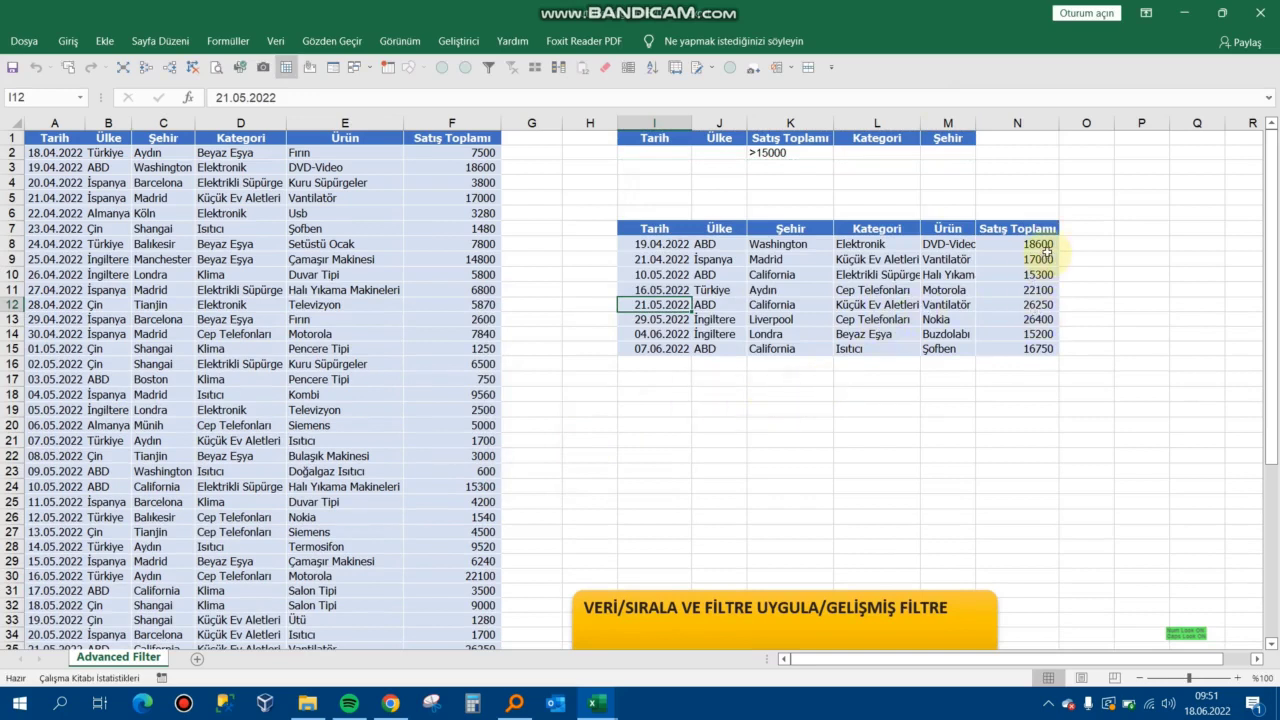
# Clear the eight copied sales rows from I7:N15 below the criteria.
pyautogui.moveTo(1045, 249); pyautogui.dragTo(1040, 349)
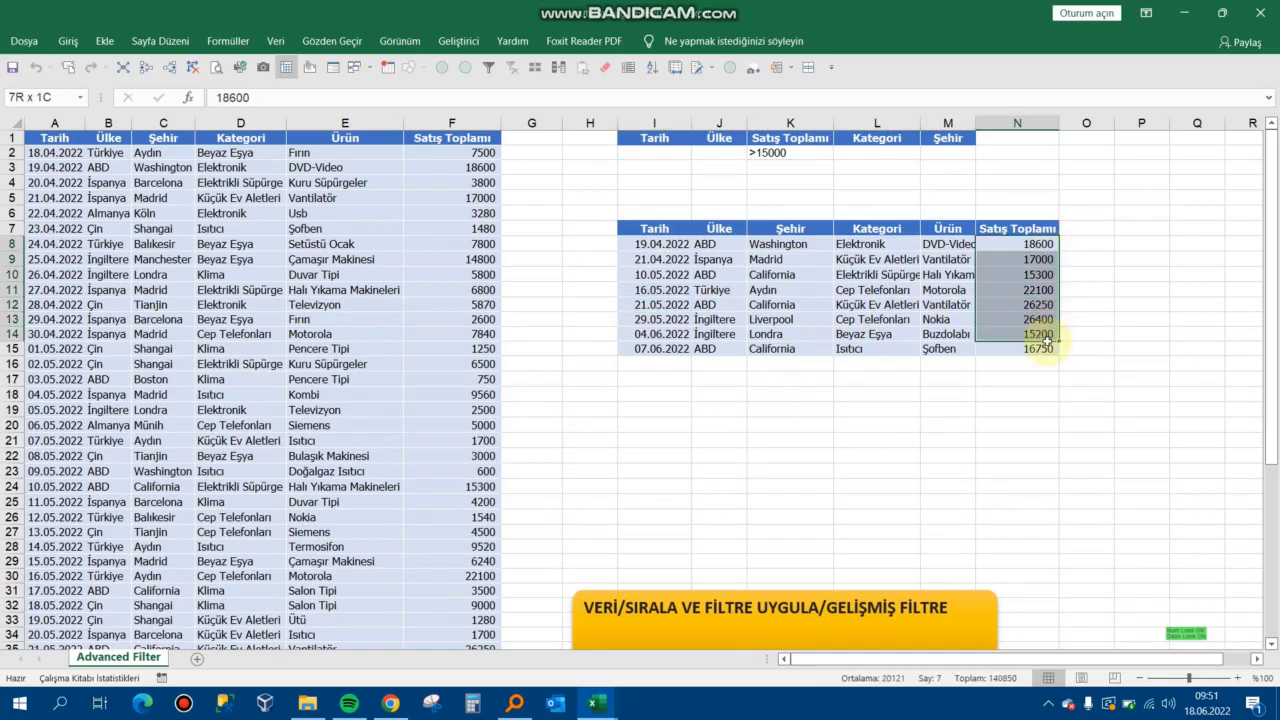
pyautogui.click(835, 427)
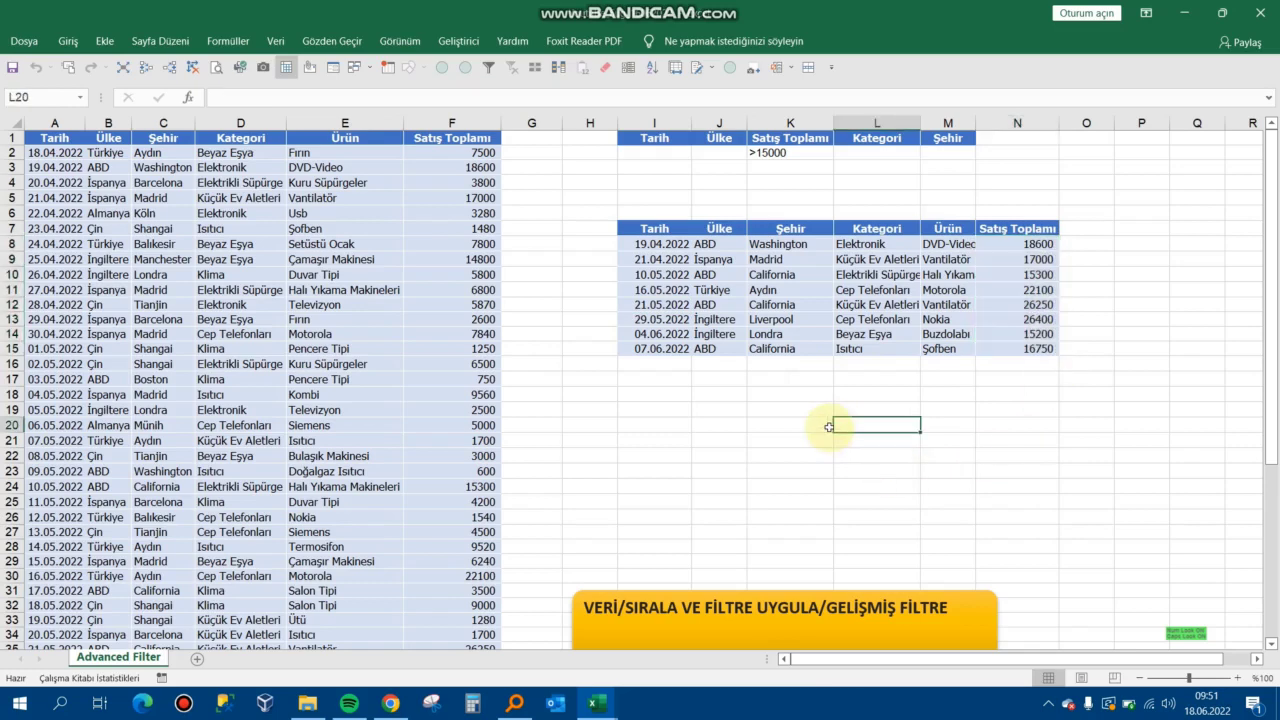
pyautogui.moveTo(668, 230)
pyautogui.mouseDown()
pyautogui.moveTo(999, 336)
pyautogui.moveTo(1000, 350)
pyautogui.mouseUp()
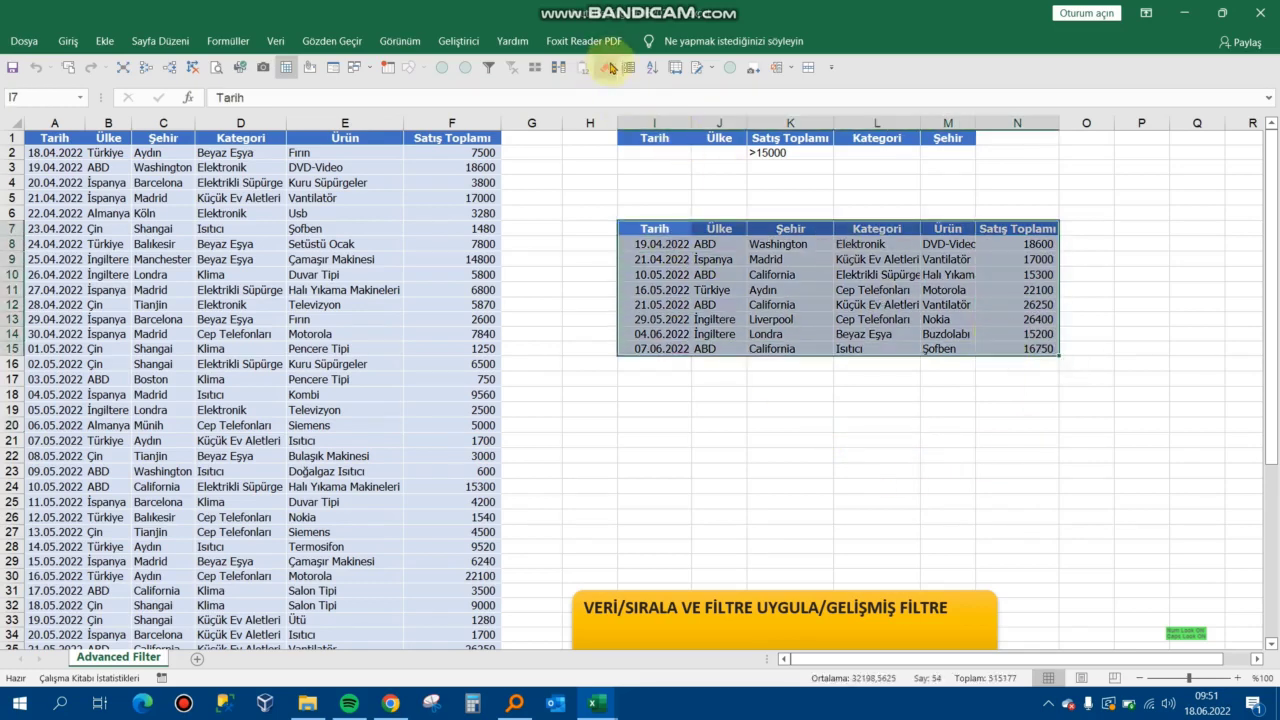
pyautogui.click(605, 67)
pyautogui.click(566, 197)
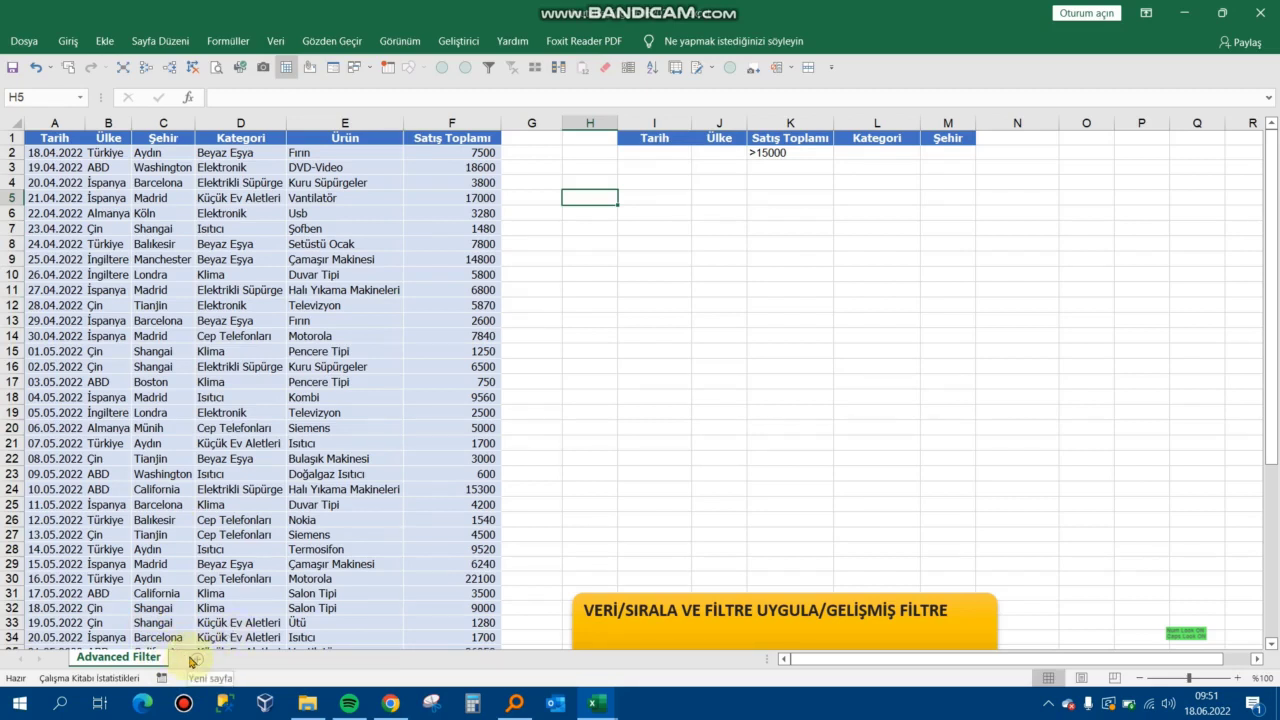
# Insert a new Sayfa1 sheet, move it after Advanced Filter, and return to Advanced Filter.
pyautogui.click(193, 660)
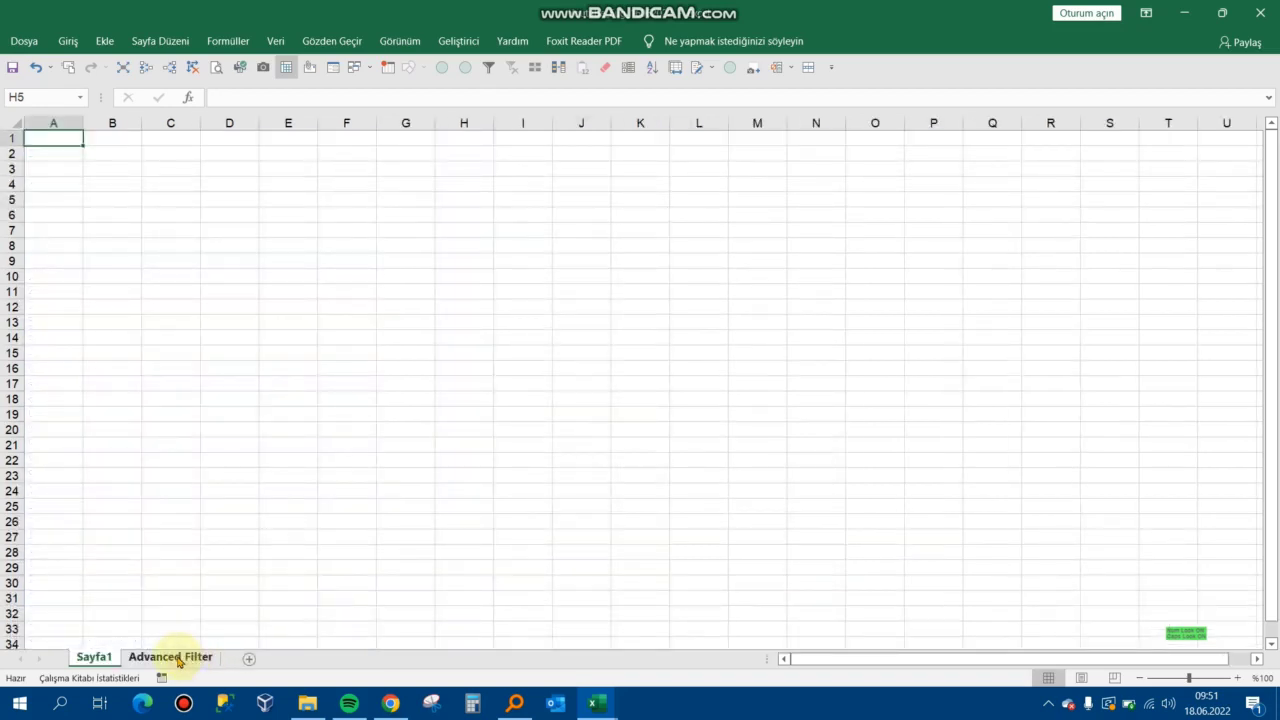
pyautogui.click(105, 663)
pyautogui.moveTo(93, 663); pyautogui.dragTo(214, 643)
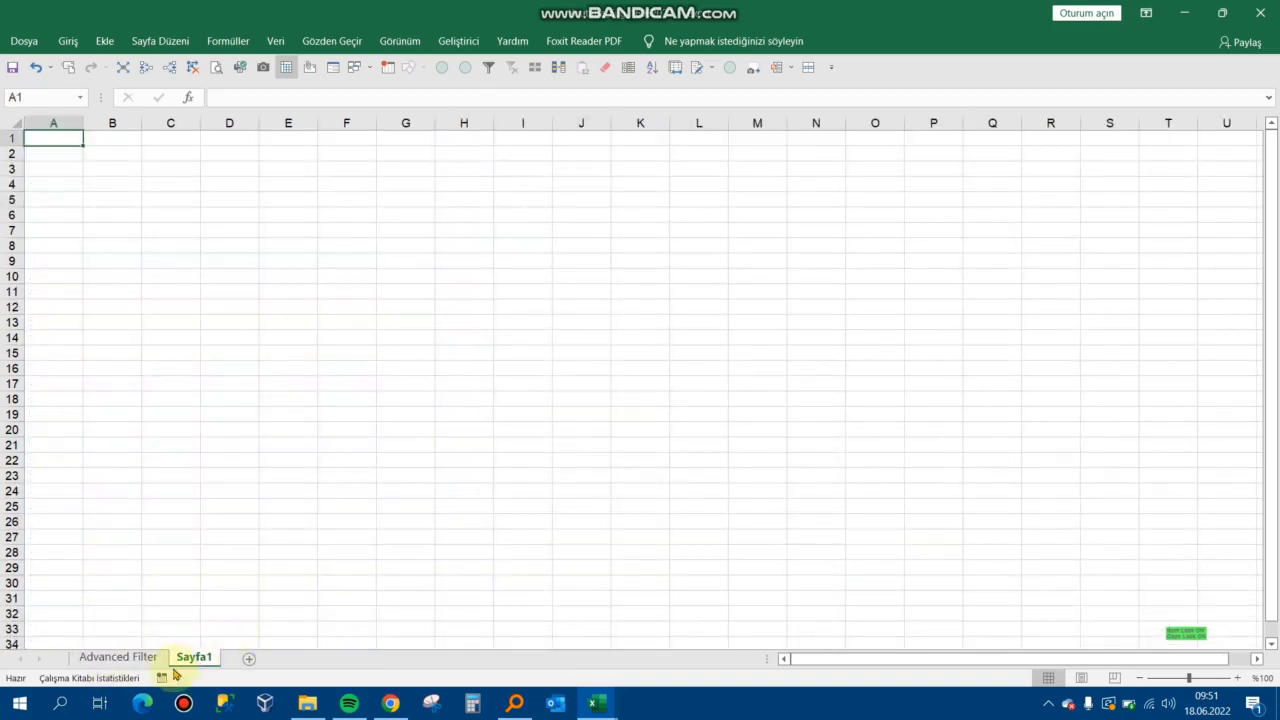
pyautogui.click(117, 657)
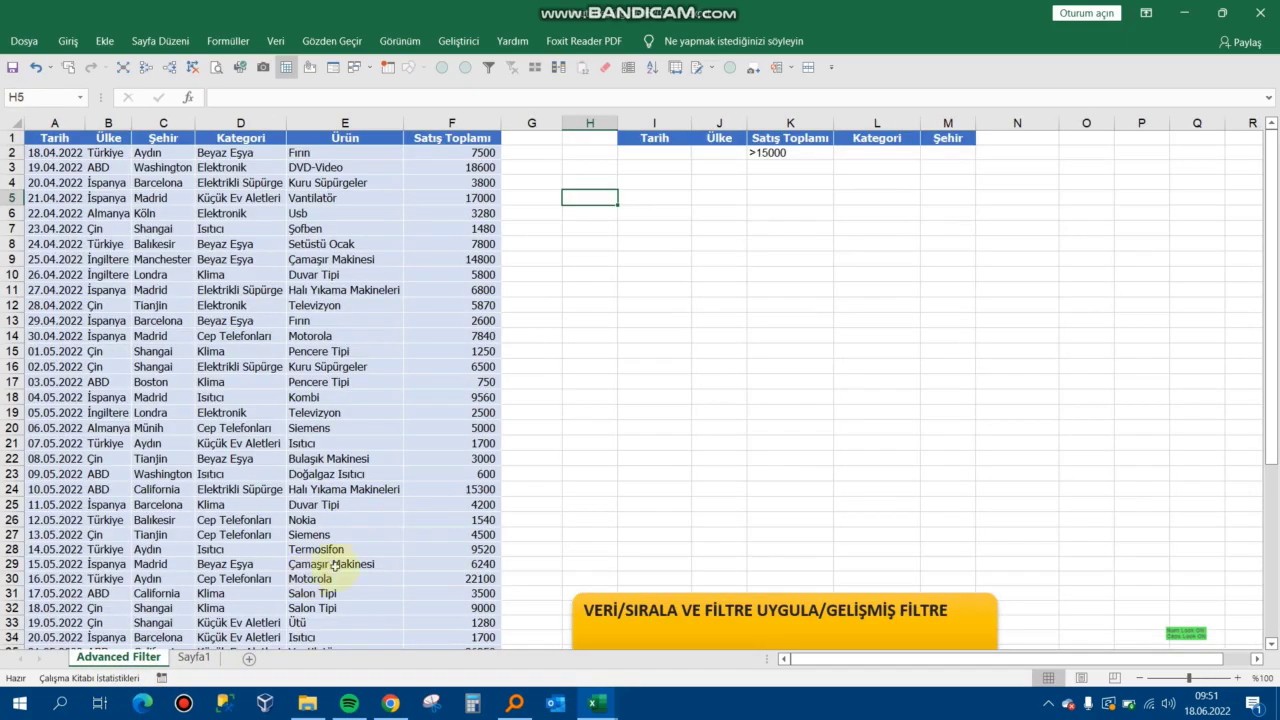
pyautogui.click(678, 212)
pyautogui.click(275, 41)
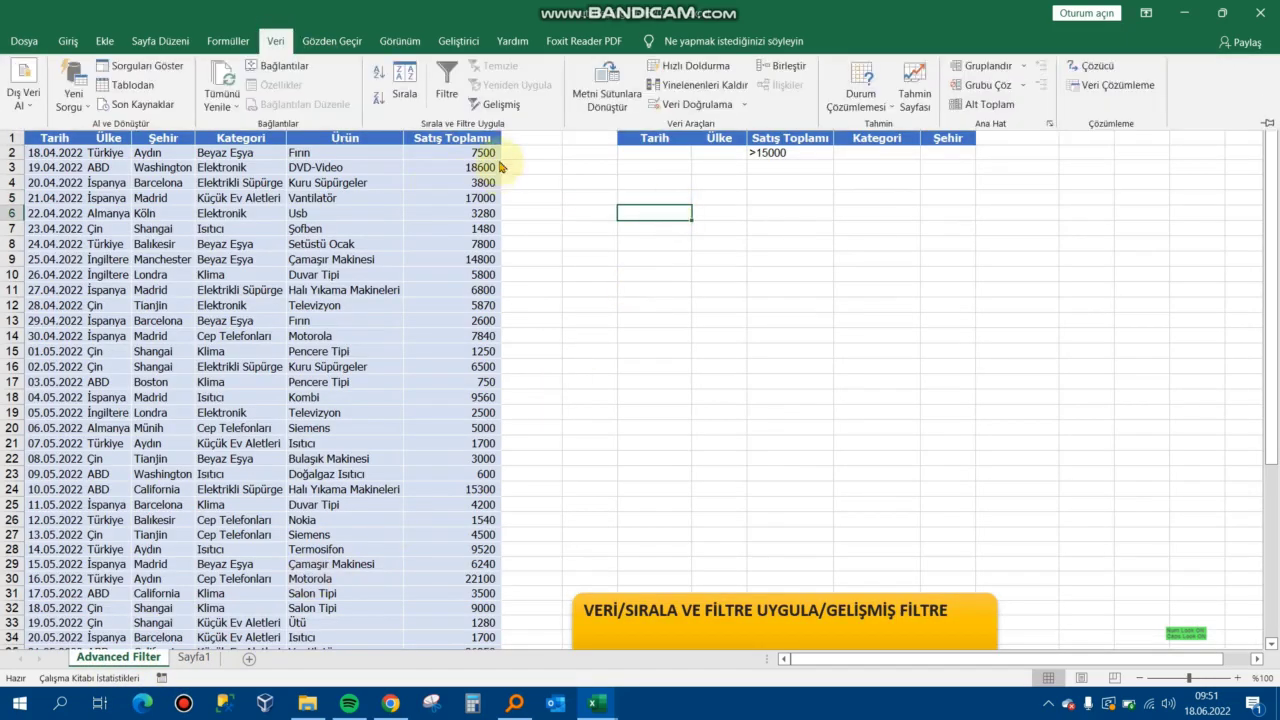
pyautogui.click(498, 104)
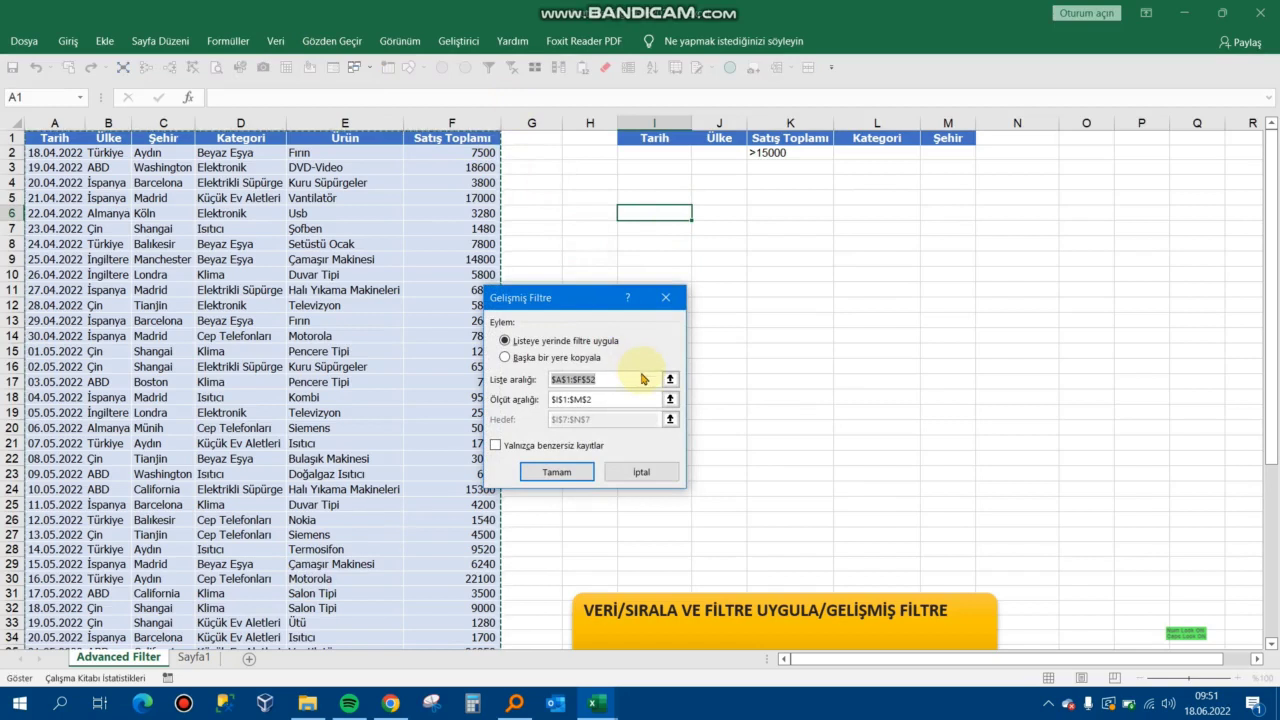
pyautogui.click(550, 358)
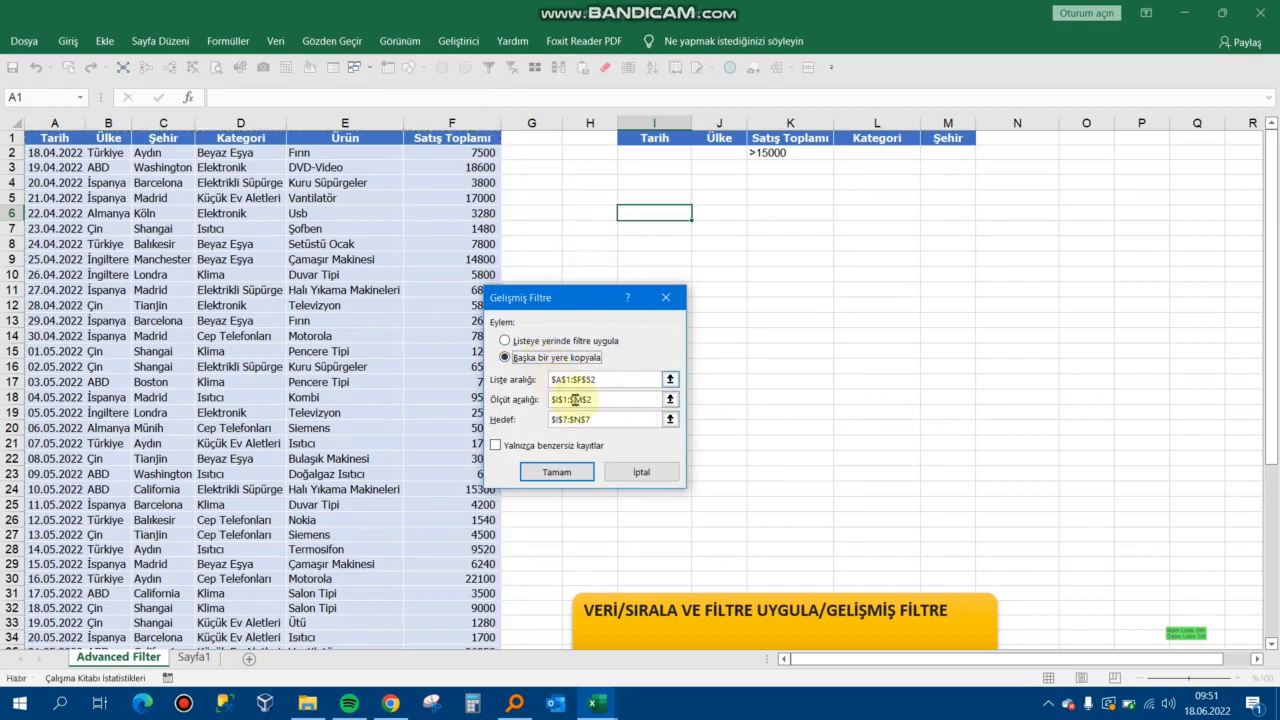
pyautogui.moveTo(608, 419); pyautogui.dragTo(505, 425)
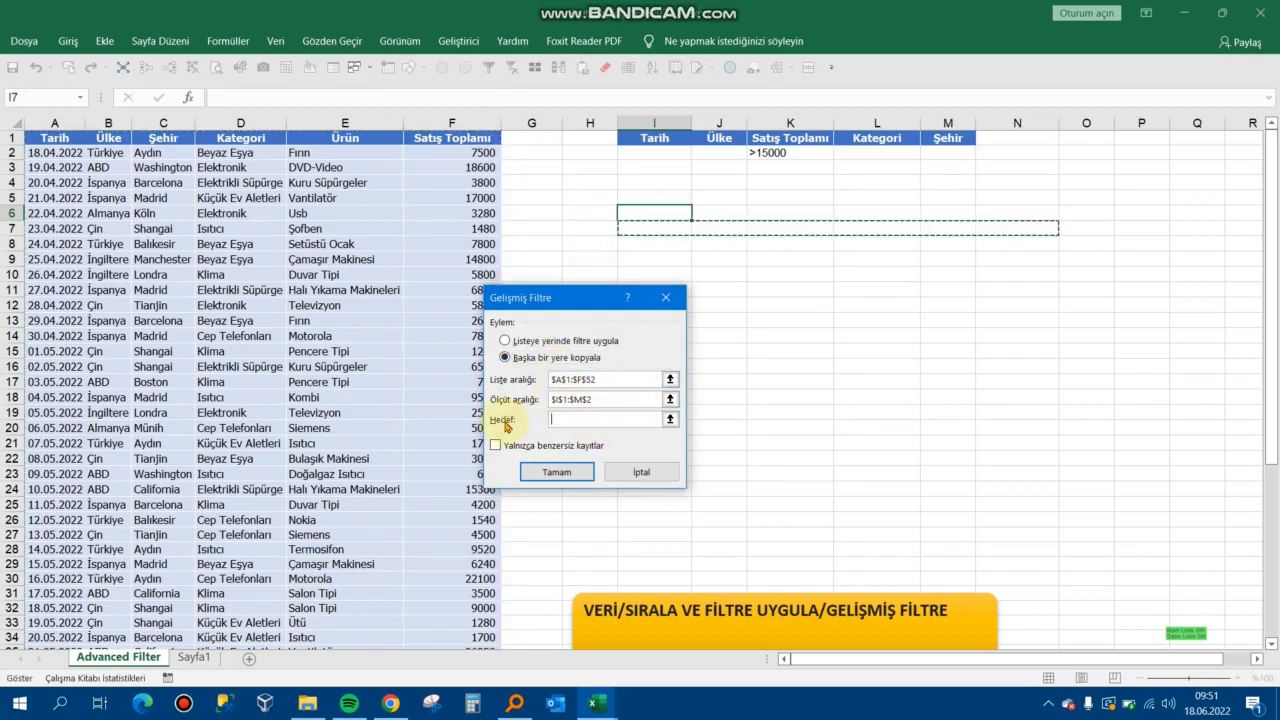
pyautogui.click(207, 664)
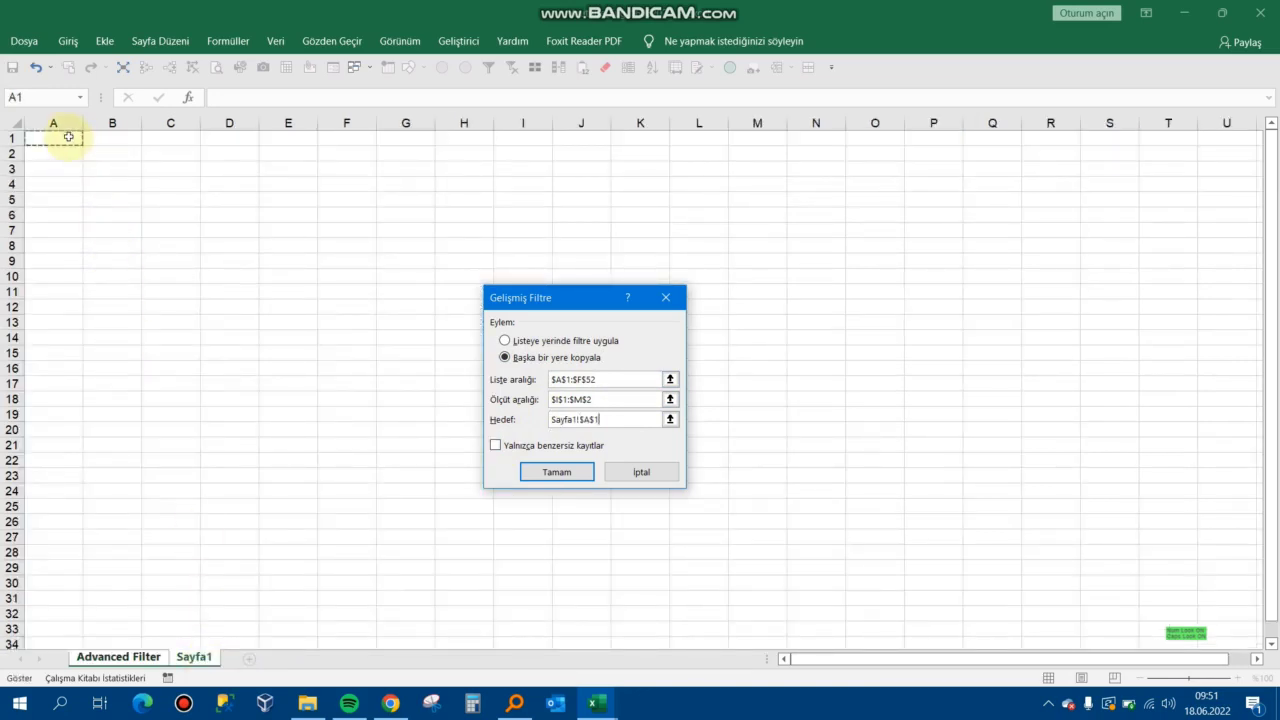
pyautogui.click(580, 476)
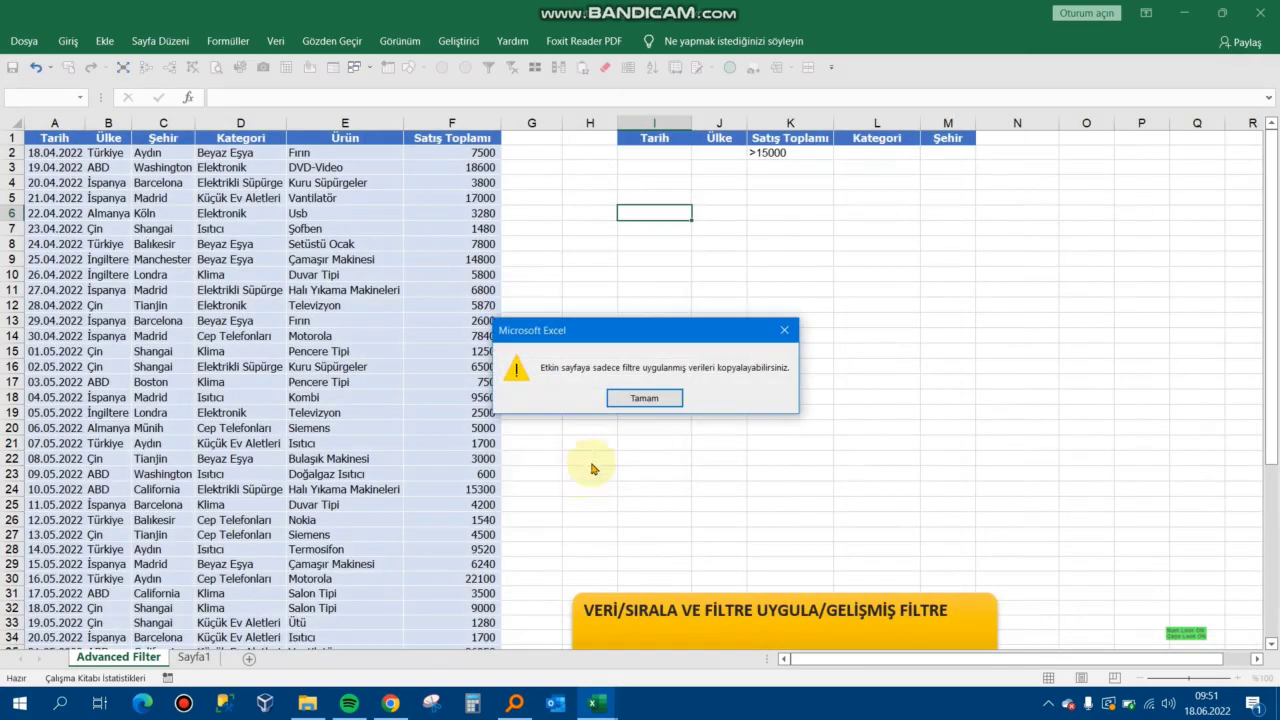
pyautogui.click(668, 401)
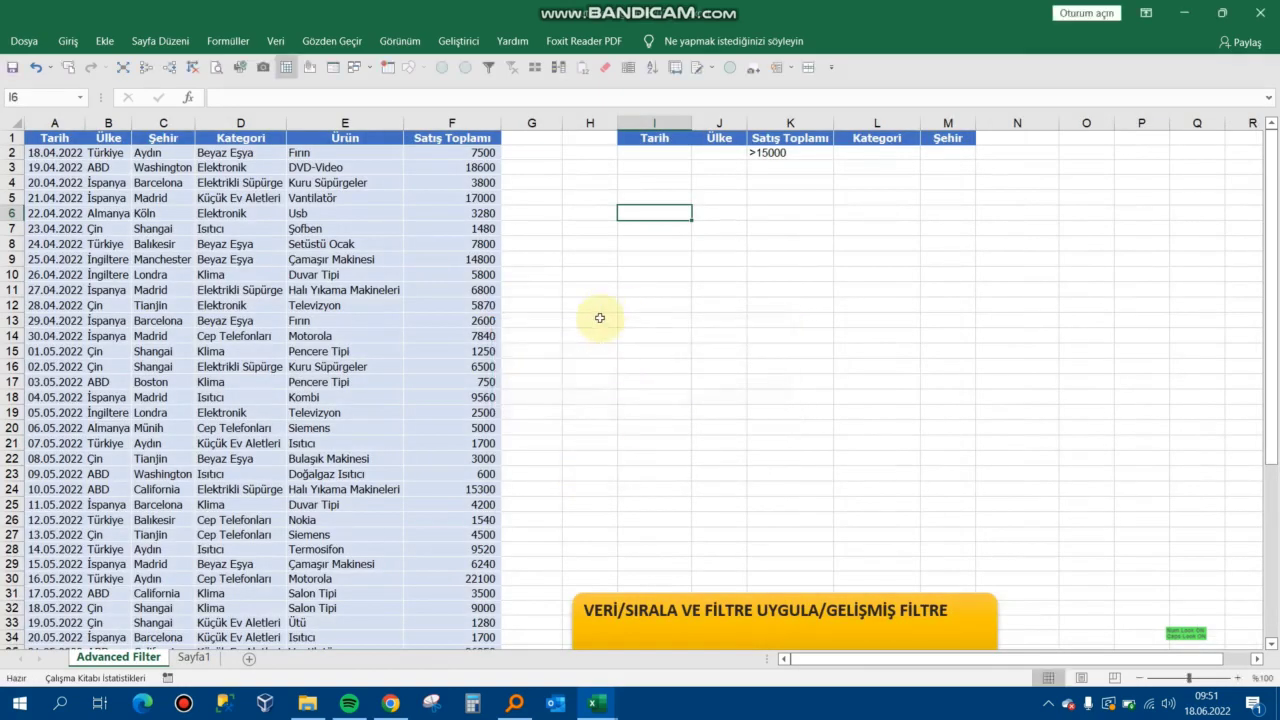
# Check the empty Sayfa1 sheet and return to the sales data.
pyautogui.click(201, 649)
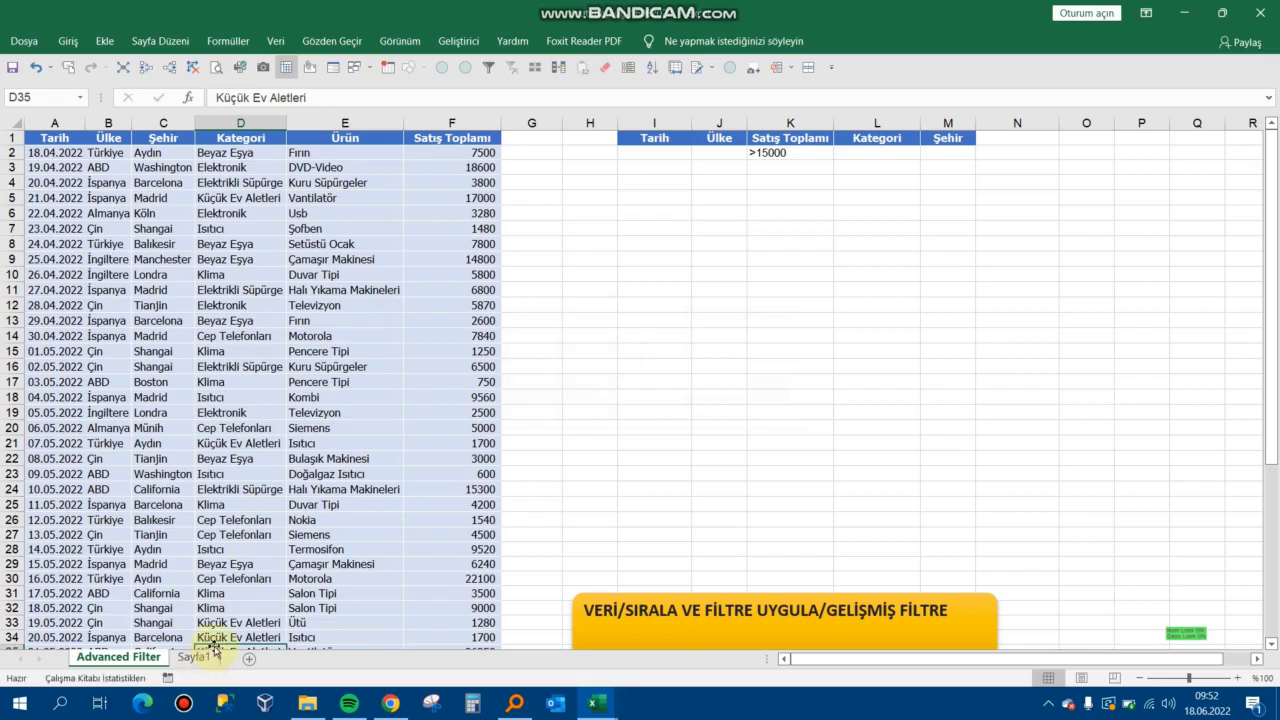
pyautogui.click(195, 657)
pyautogui.click(118, 657)
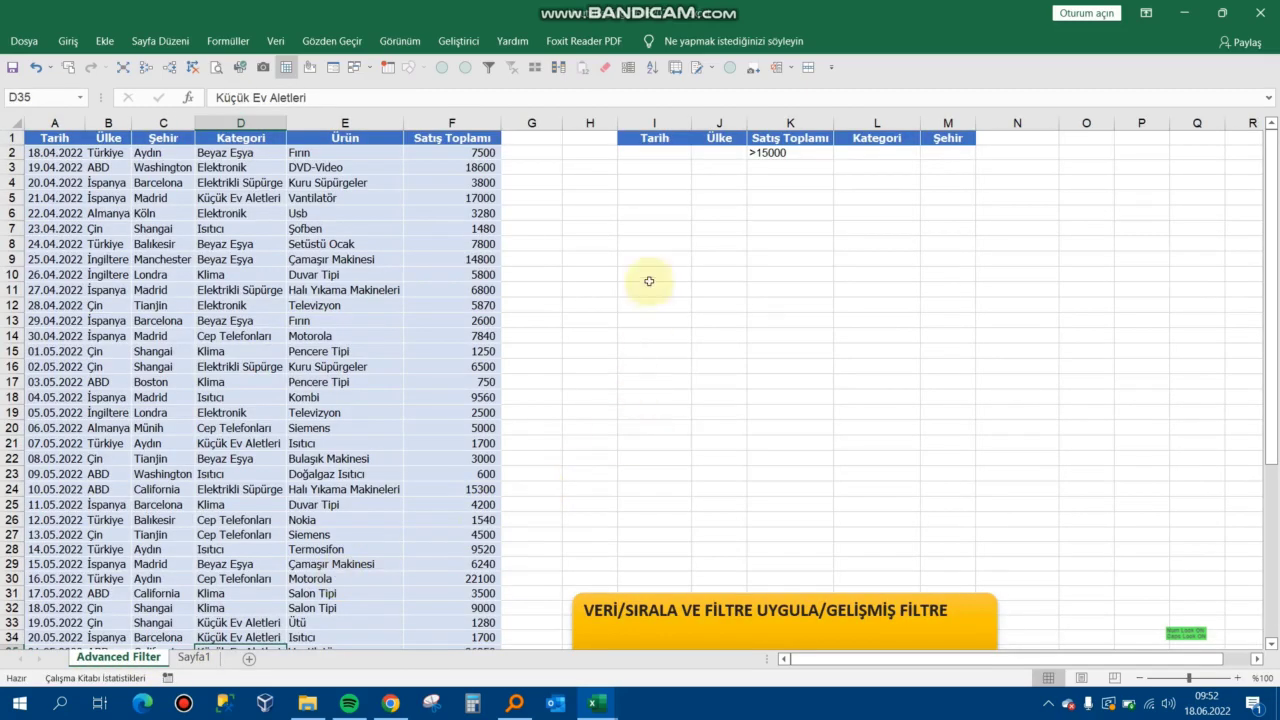
# Reopen Advanced Filter with Copy to another location and criteria range I1:M2.
pyautogui.click(654, 274)
pyautogui.click(275, 41)
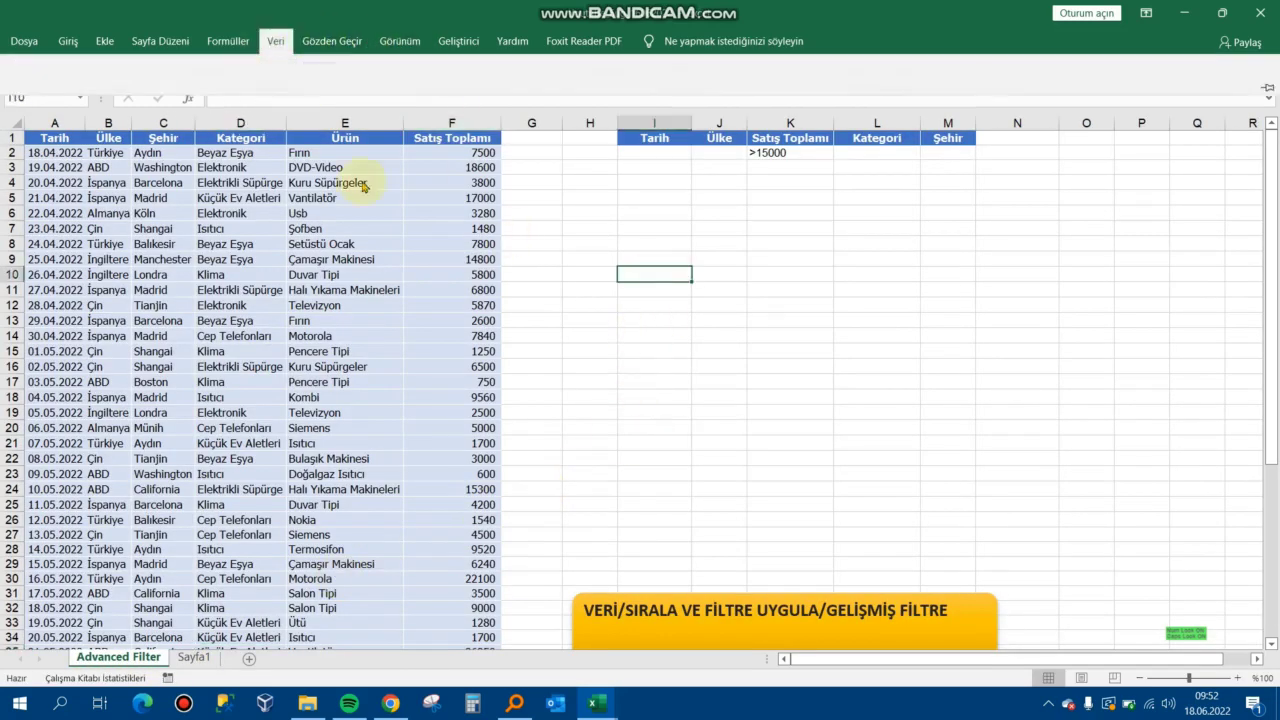
pyautogui.click(490, 104)
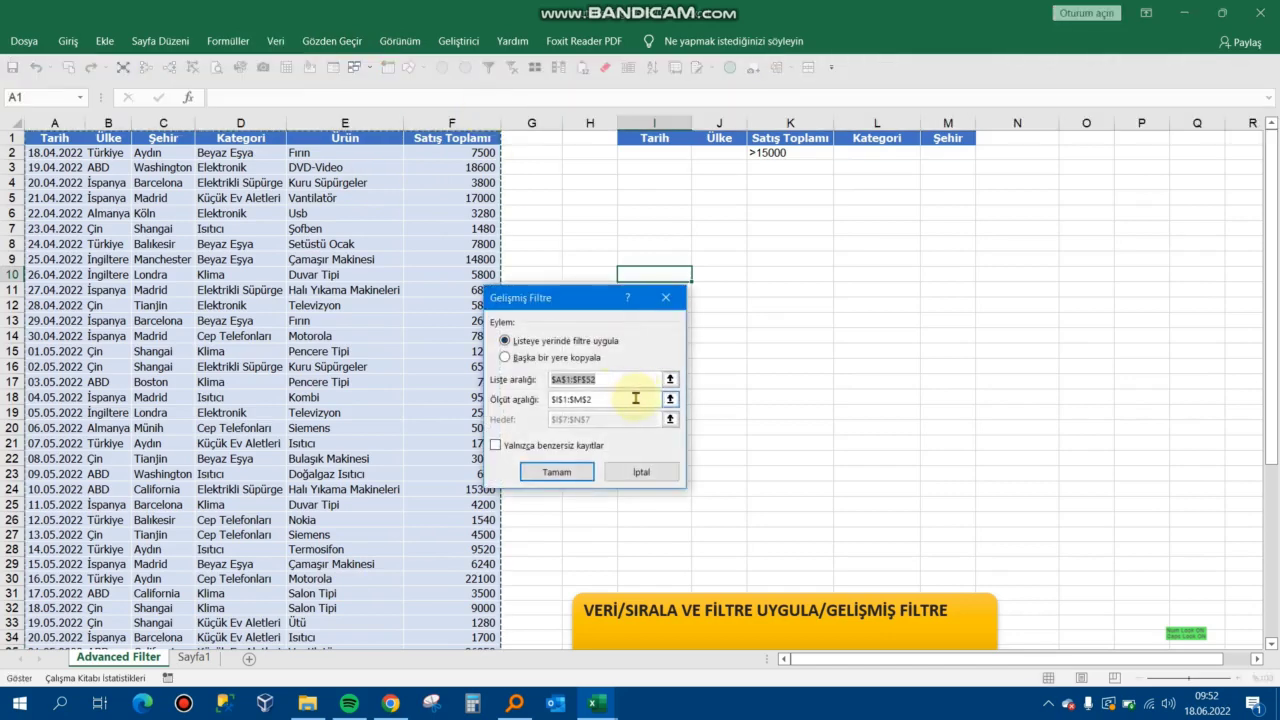
pyautogui.click(570, 357)
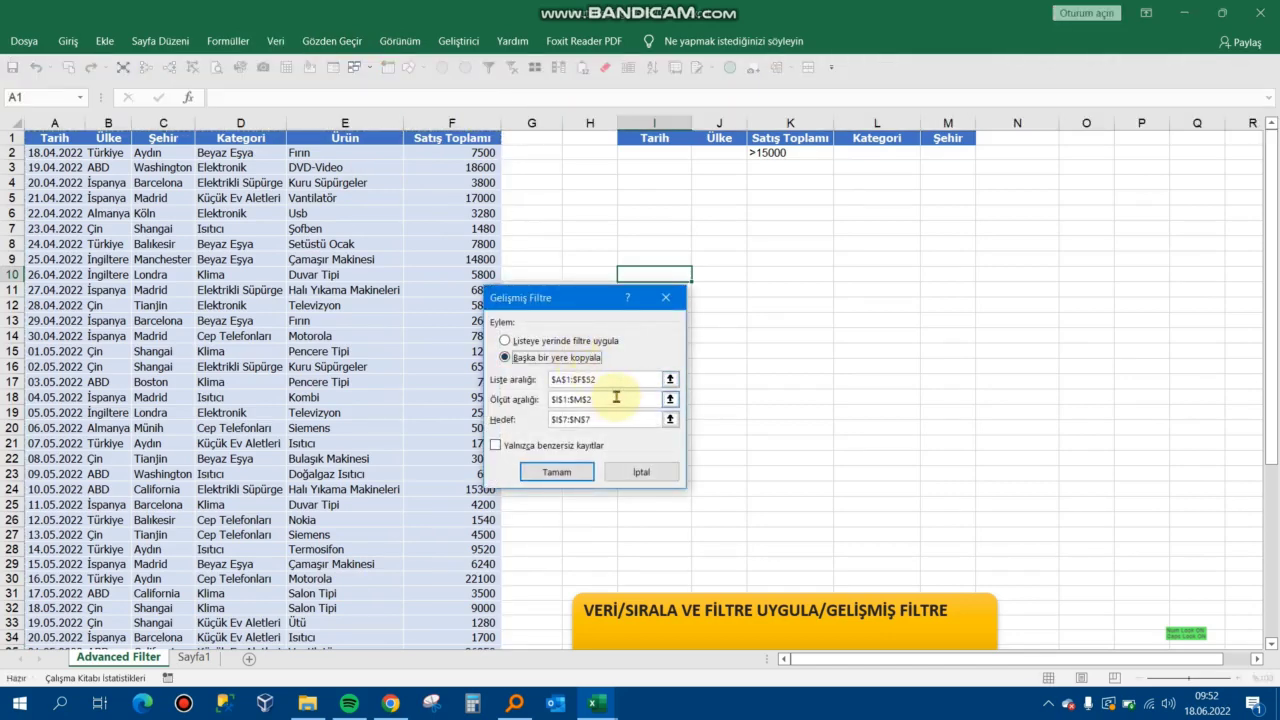
pyautogui.click(625, 376)
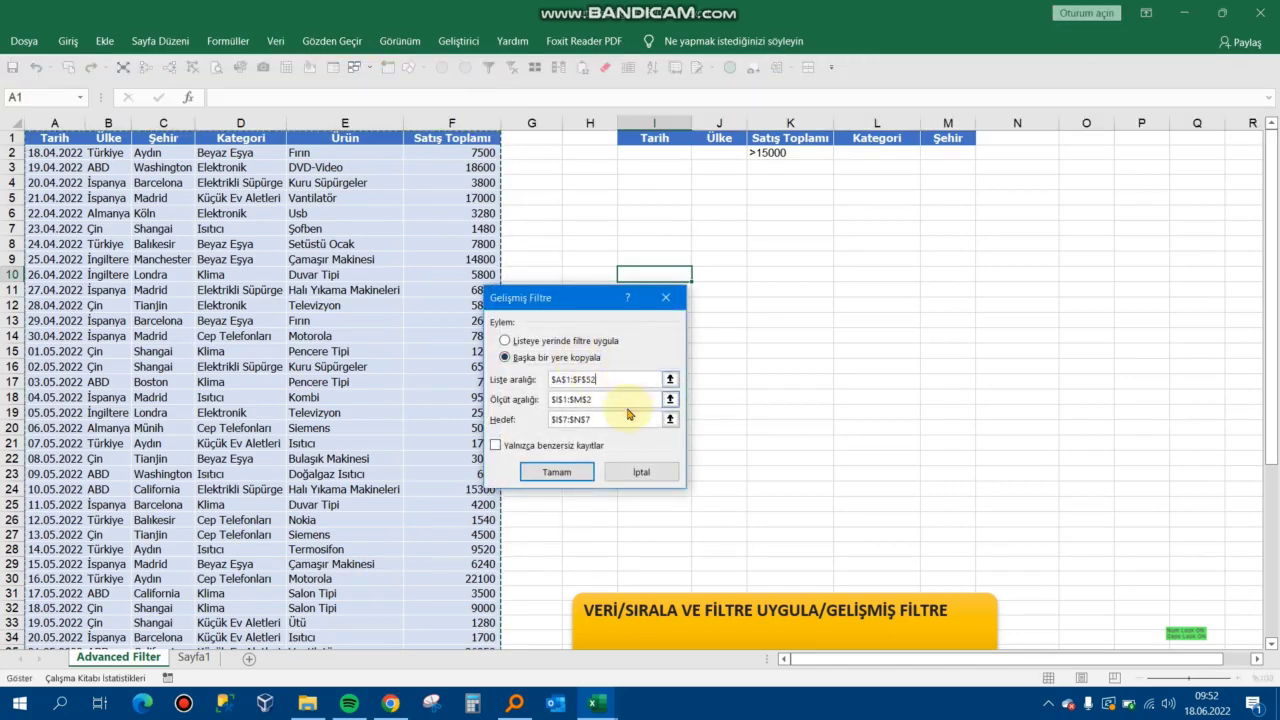
pyautogui.click(627, 400)
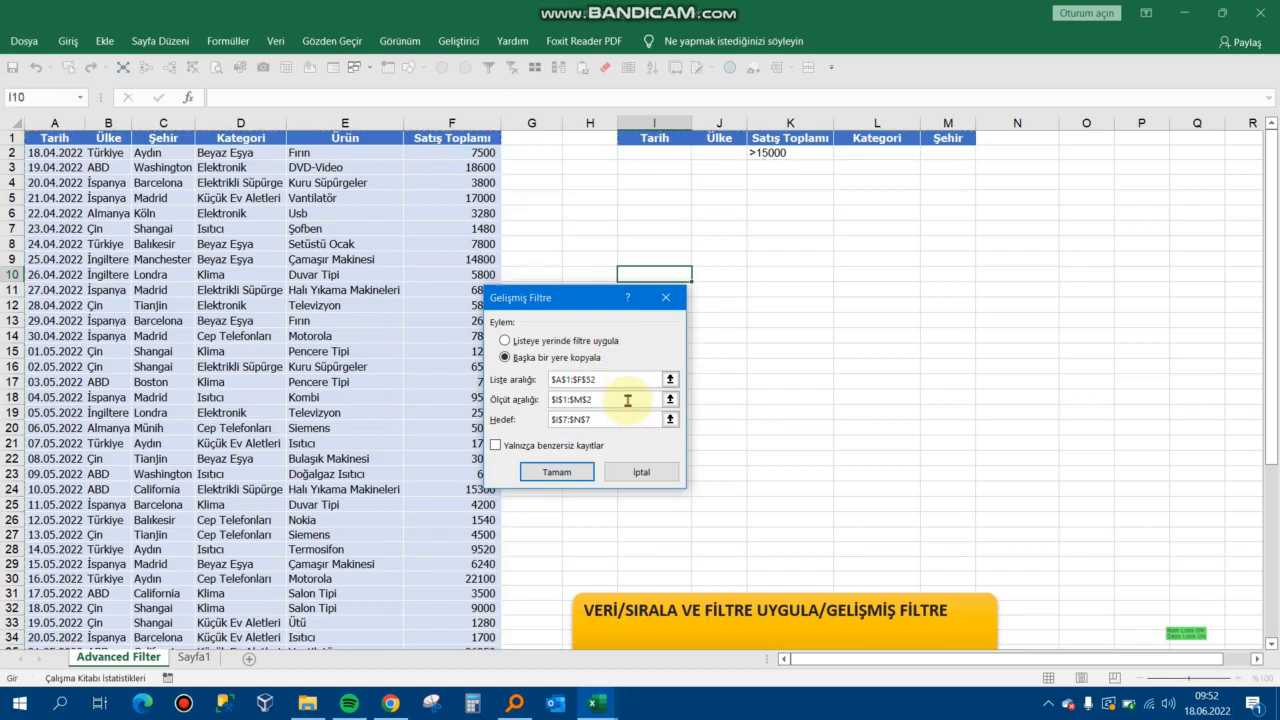
pyautogui.moveTo(675, 138); pyautogui.dragTo(934, 160)
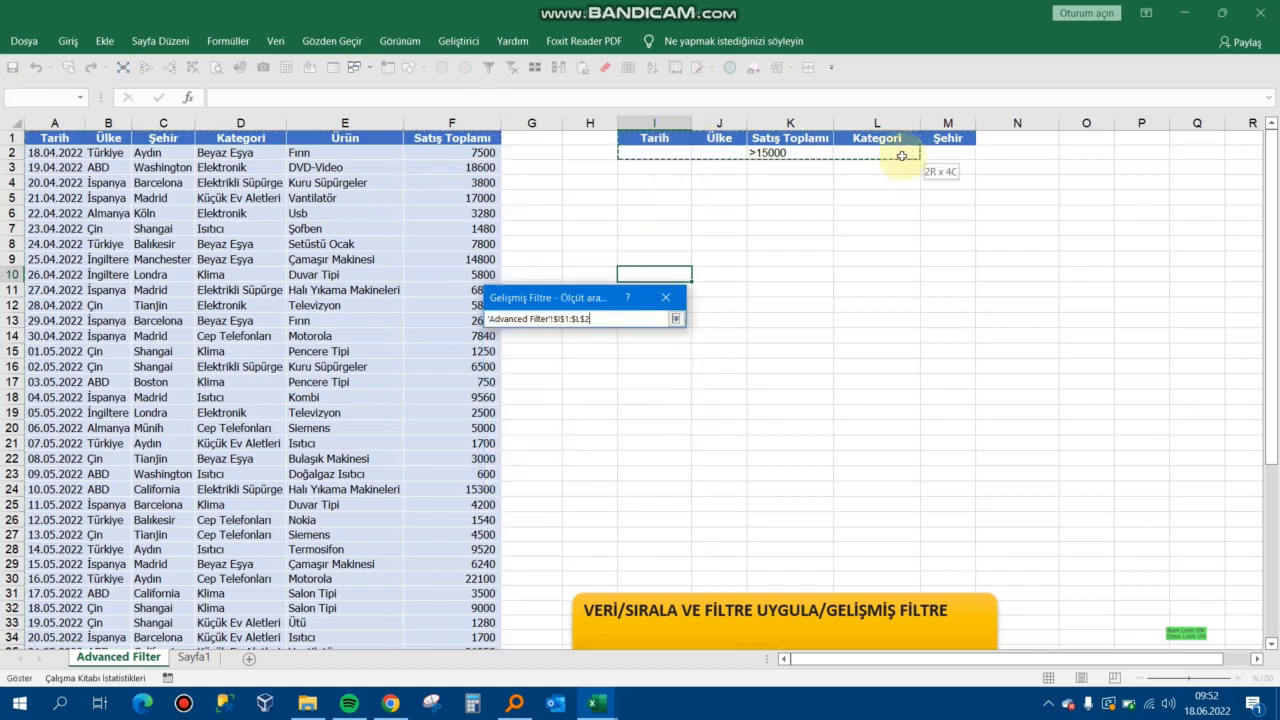
# Set the destination to Sayfa1!$A$1:$F$1, run it, and dismiss the active-sheet warning.
pyautogui.click(619, 421)
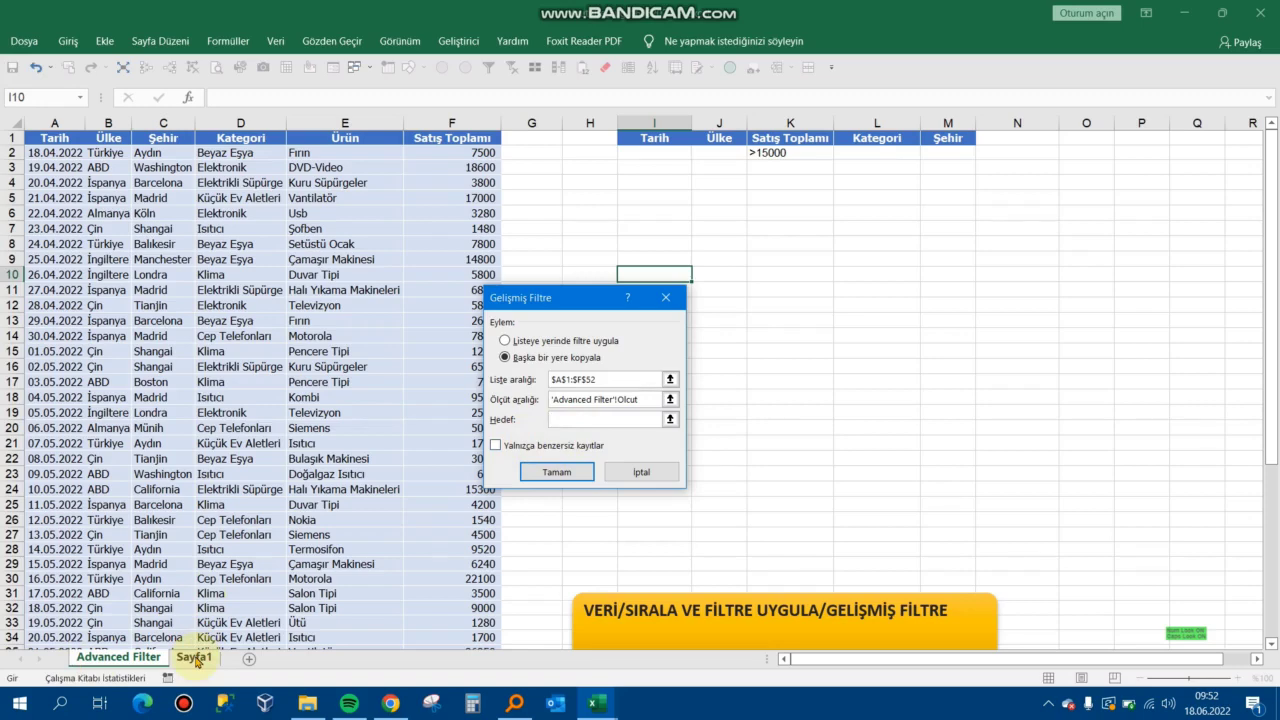
pyautogui.click(195, 657)
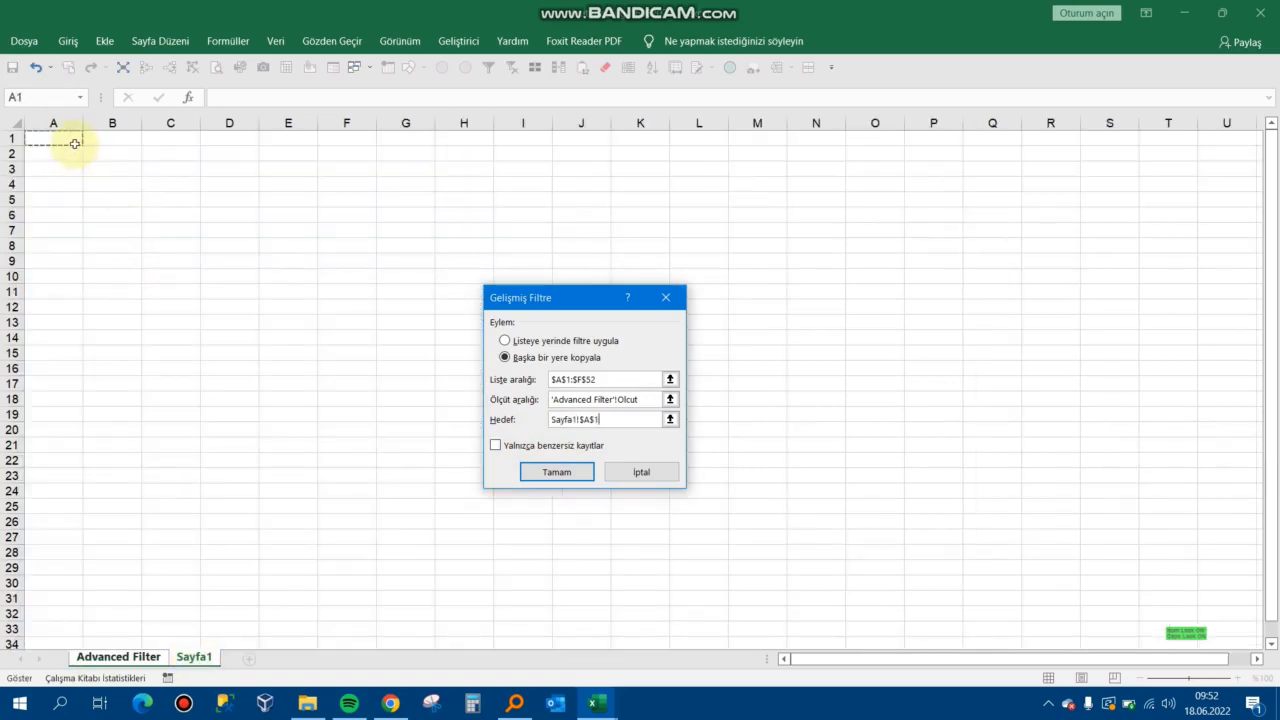
pyautogui.moveTo(75, 144)
pyautogui.mouseDown()
pyautogui.moveTo(297, 154)
pyautogui.moveTo(359, 151)
pyautogui.moveTo(370, 136)
pyautogui.mouseUp()
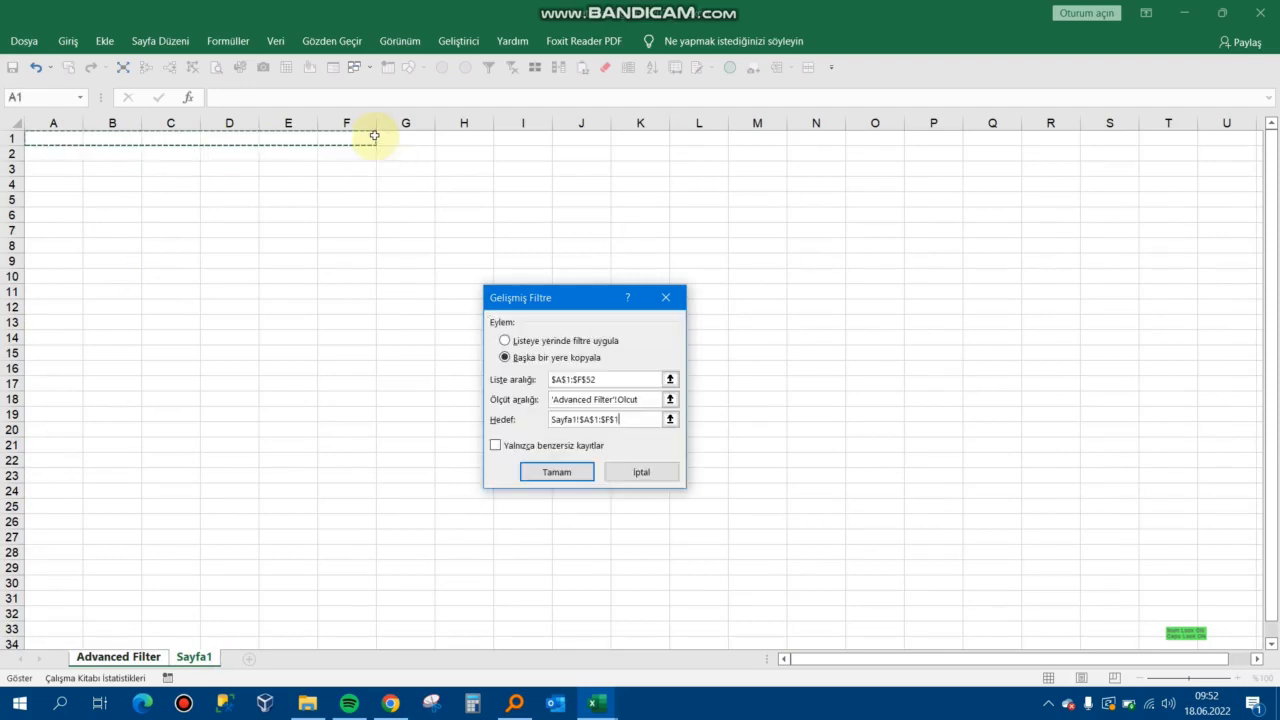
pyautogui.click(560, 474)
pyautogui.click(622, 402)
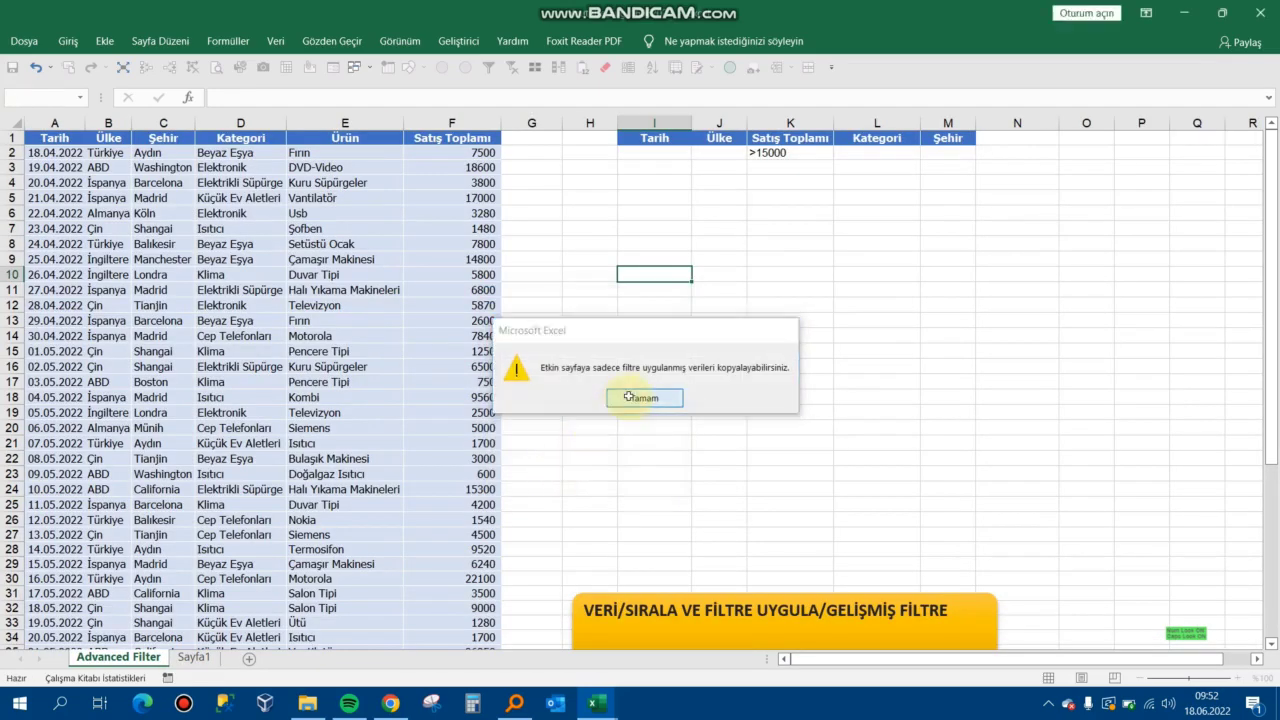
# Remove the empty Sayfa1 tab with its Sil command and return to Advanced Filter.
pyautogui.click(200, 657)
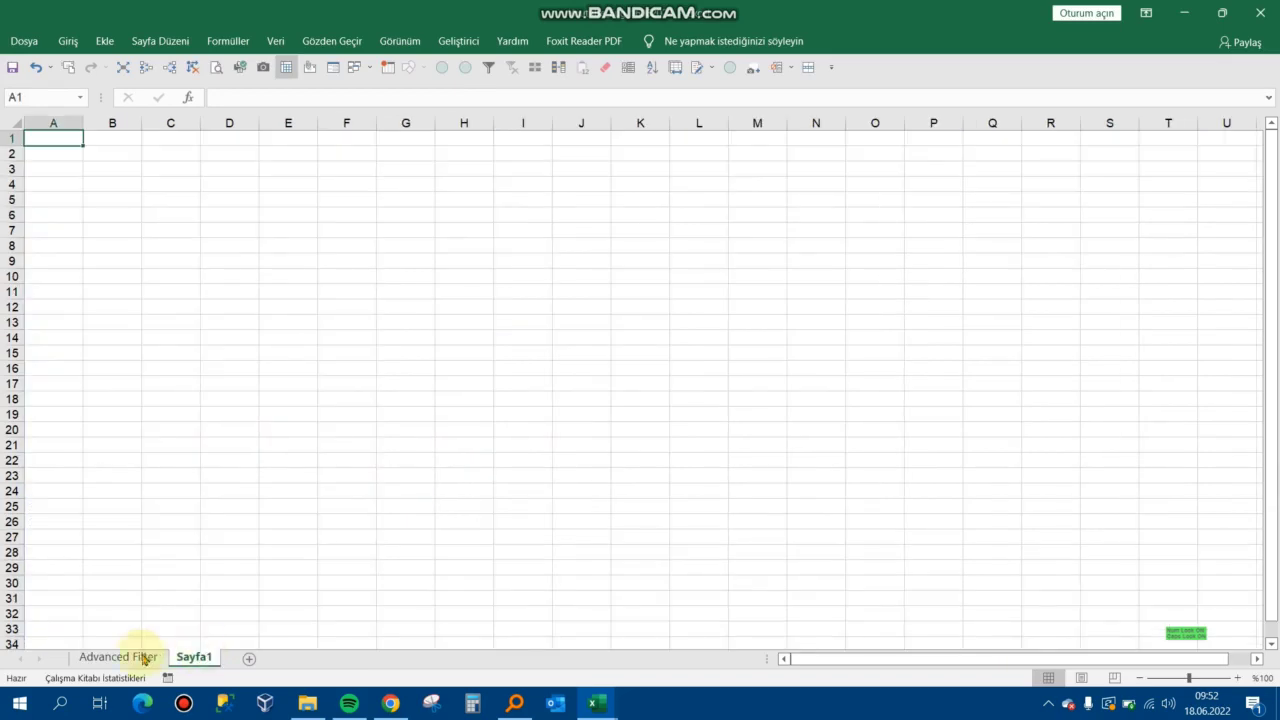
pyautogui.click(135, 657)
pyautogui.click(192, 657)
pyautogui.rightClick(187, 657)
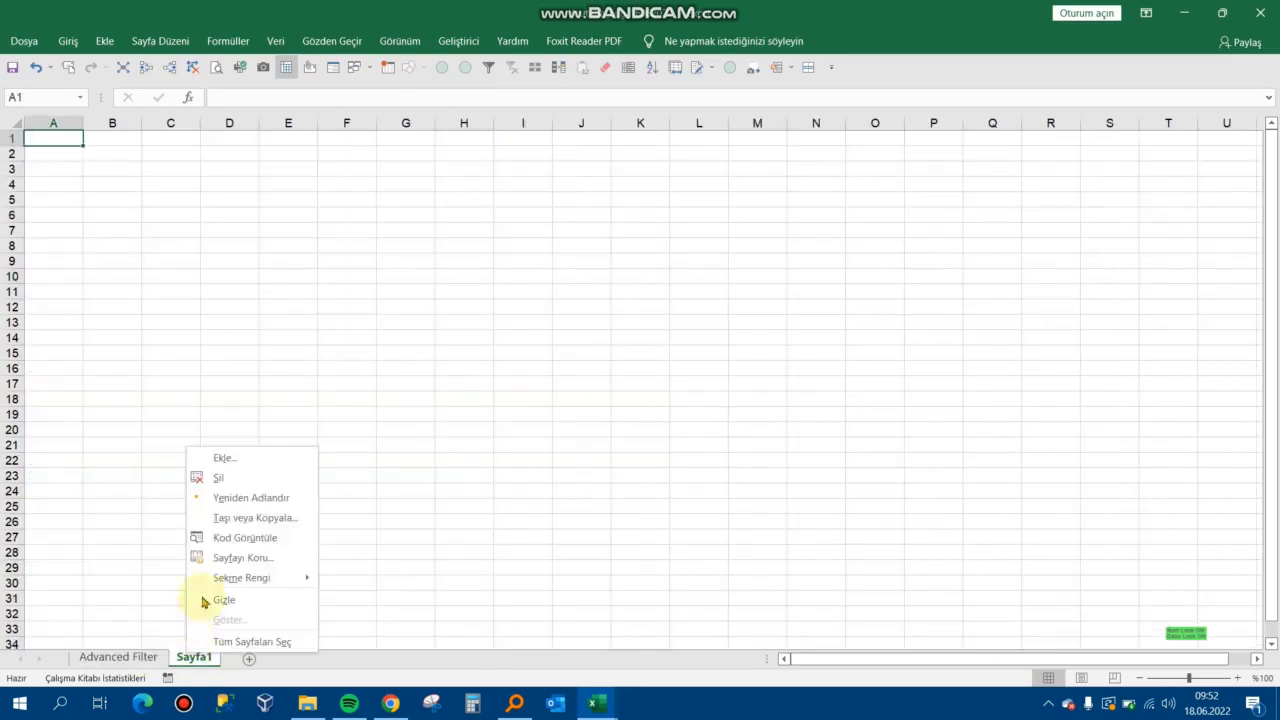
pyautogui.click(240, 478)
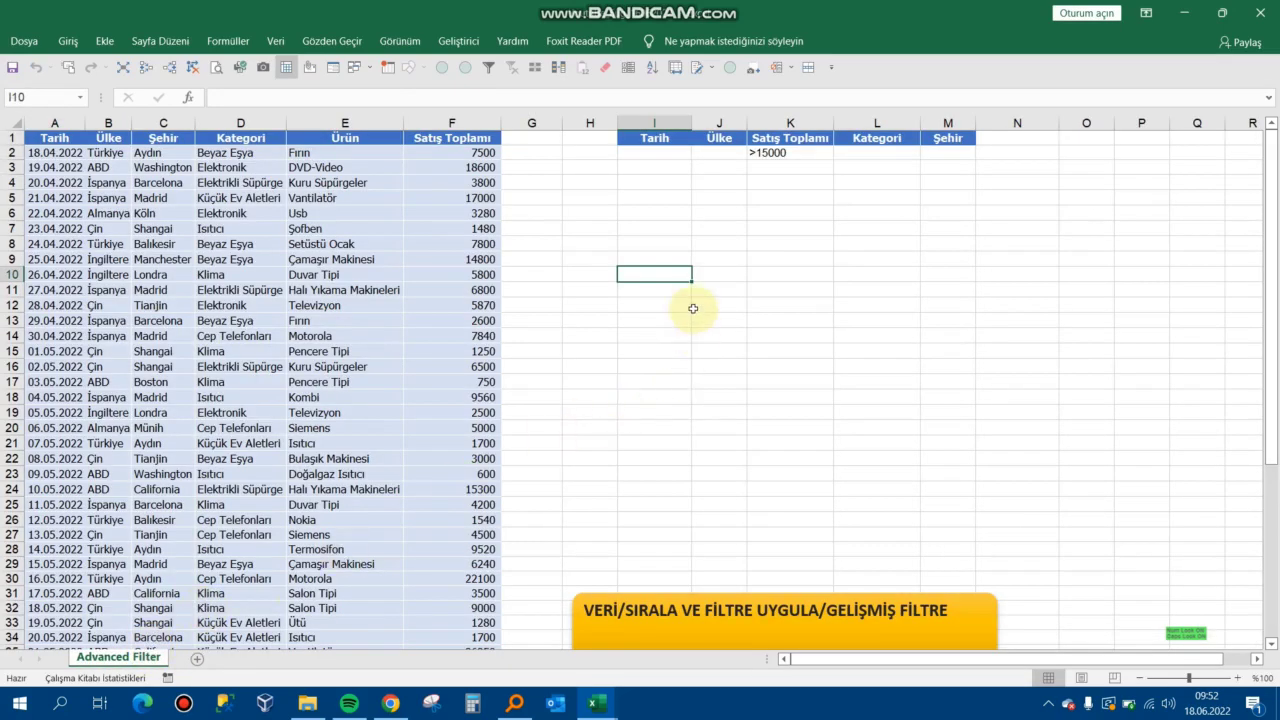
pyautogui.click(649, 212)
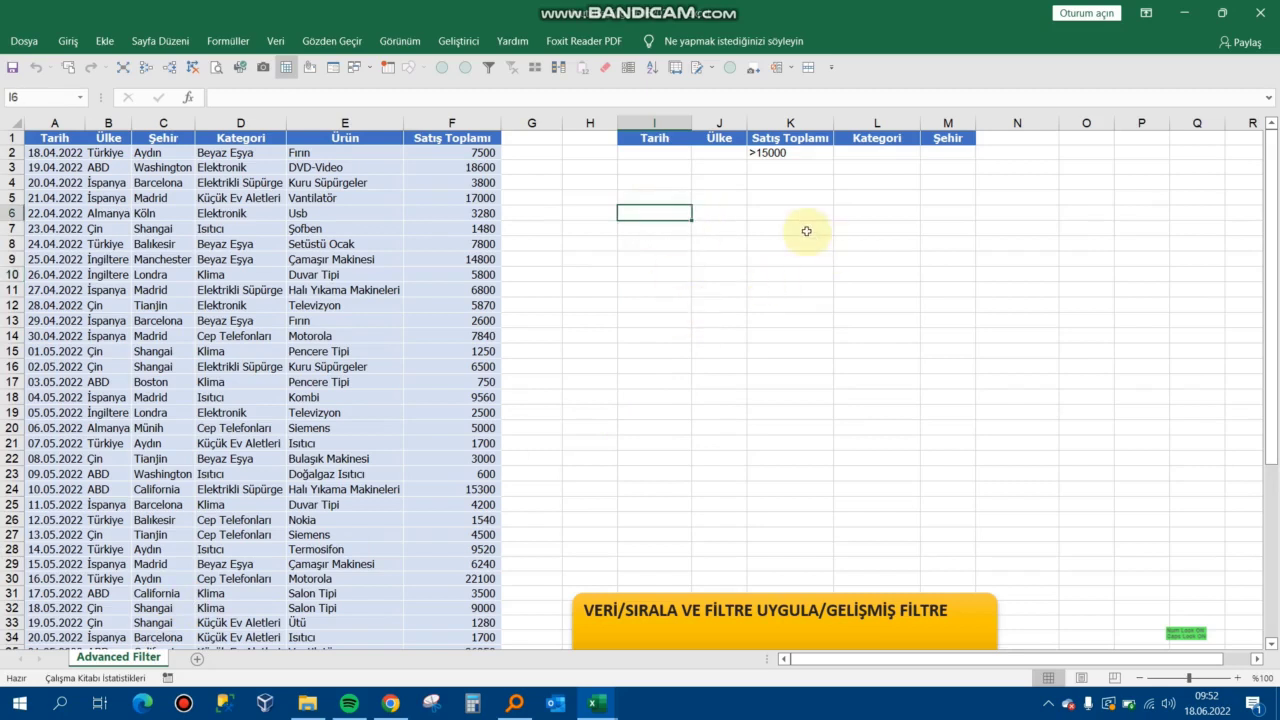
pyautogui.click(596, 289)
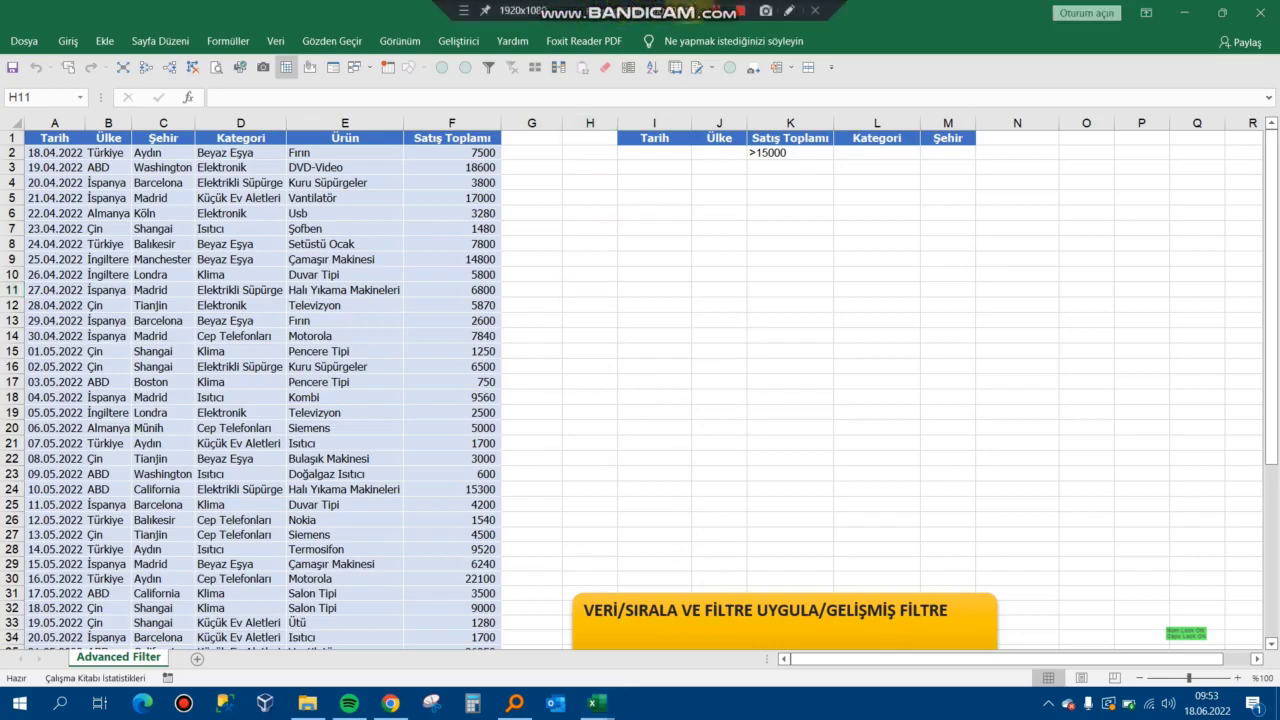
pyautogui.click(738, 10)
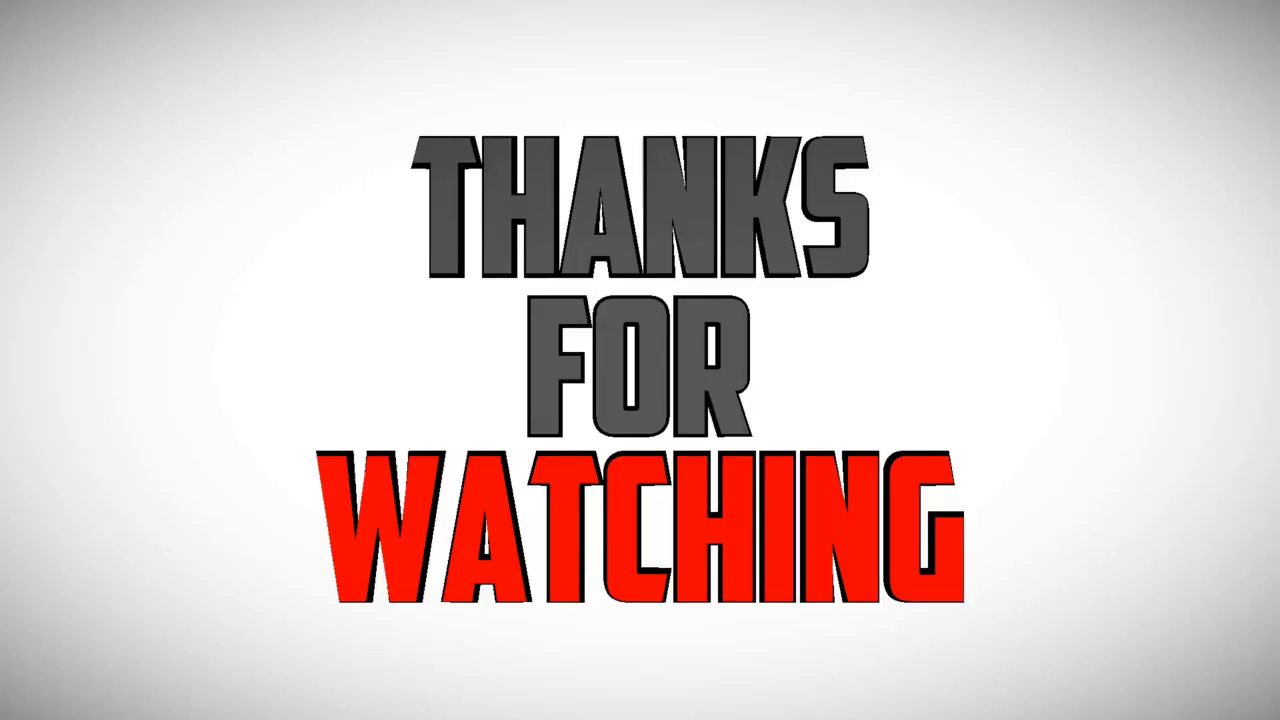